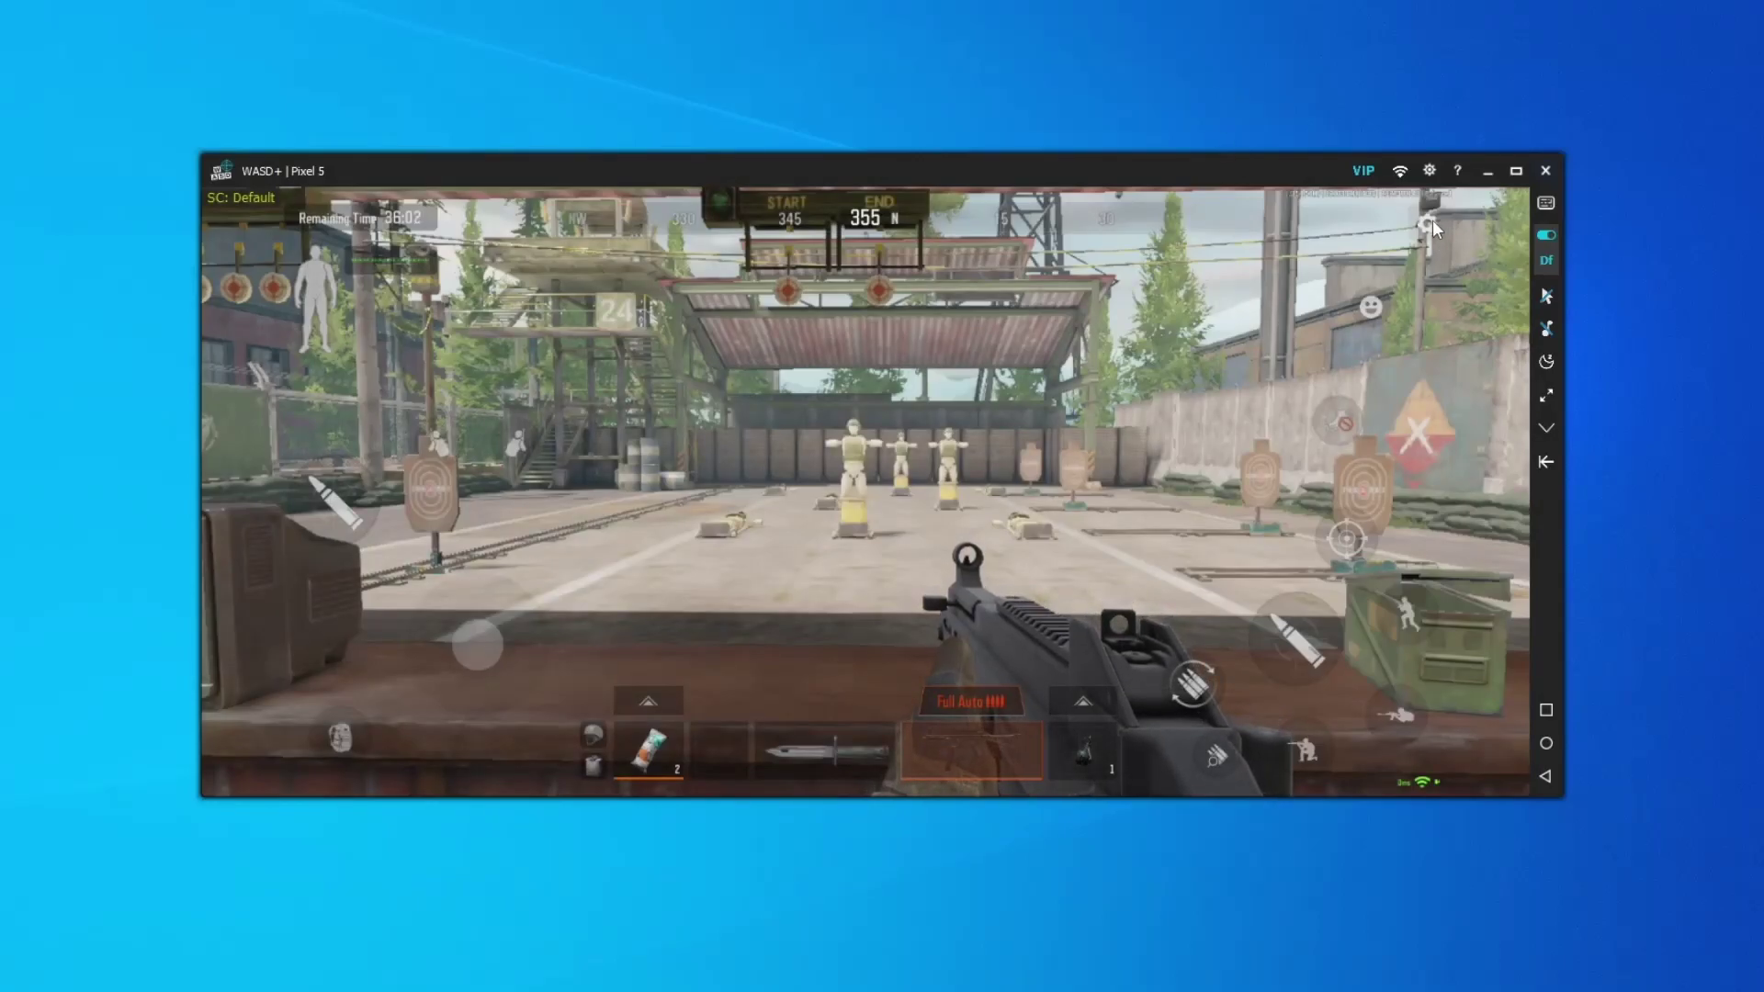
# Open the game's customization for the "Left: movement Right: fire (fixed)" control layout, and bring up the key mapping editor over it.
pyautogui.click(1430, 220)
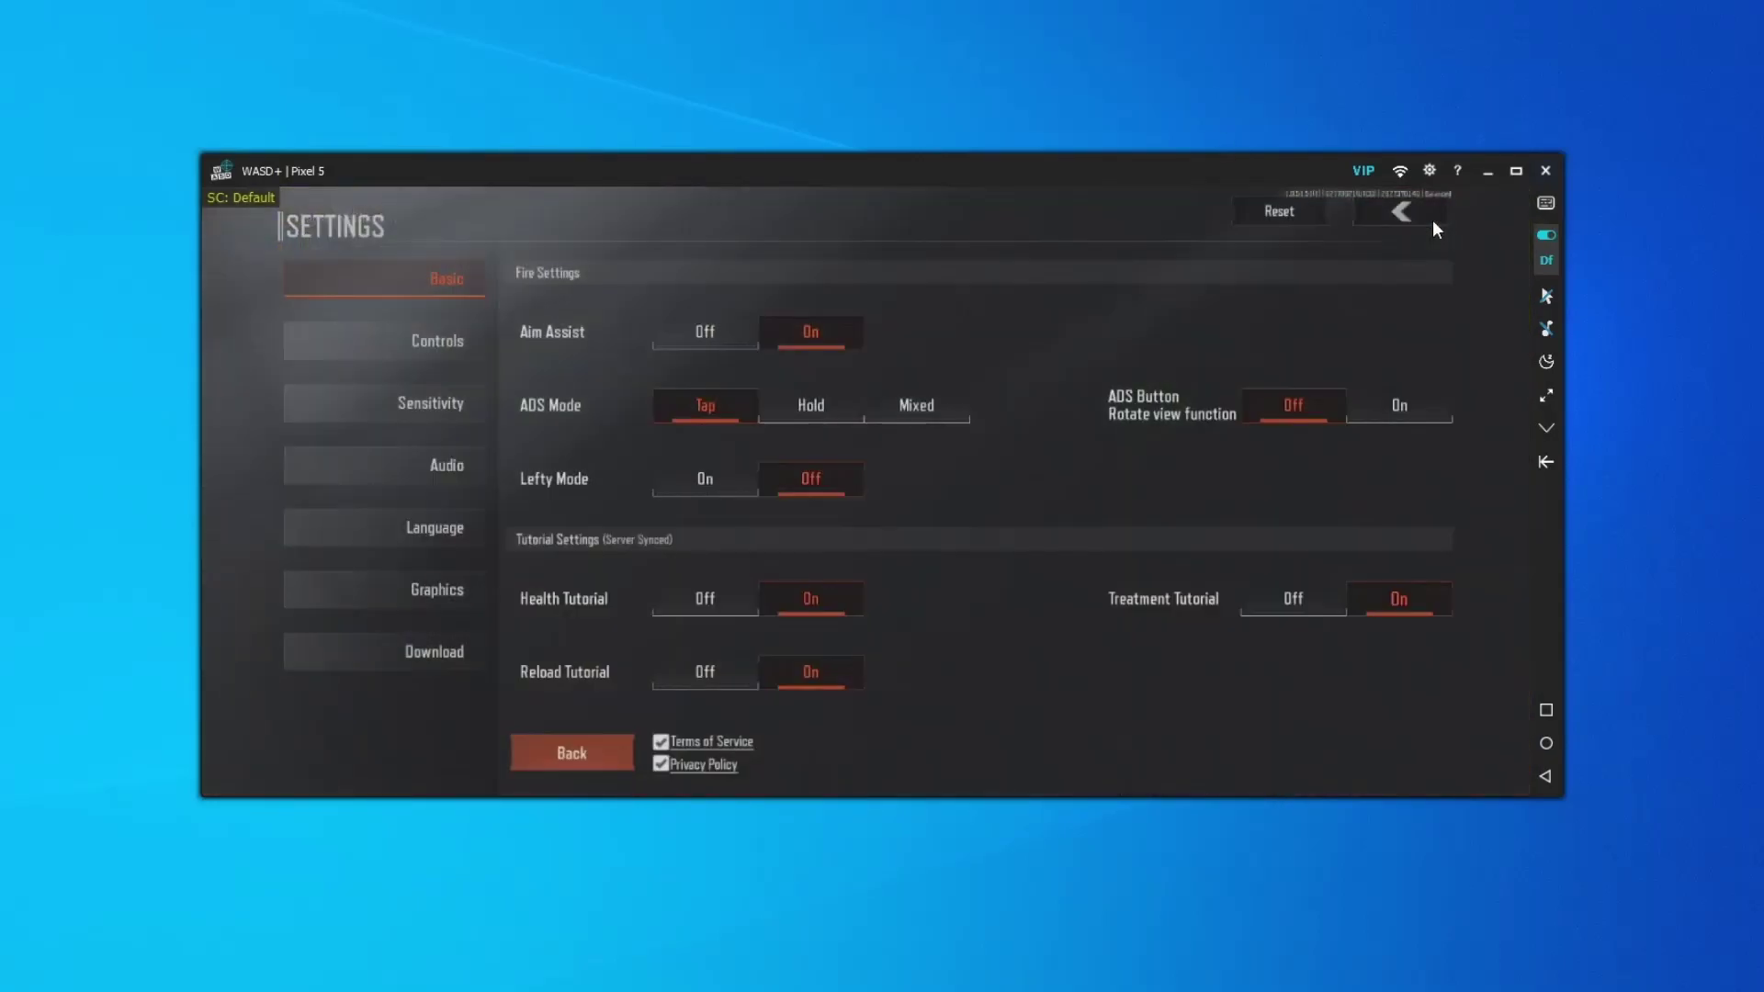
pyautogui.click(417, 345)
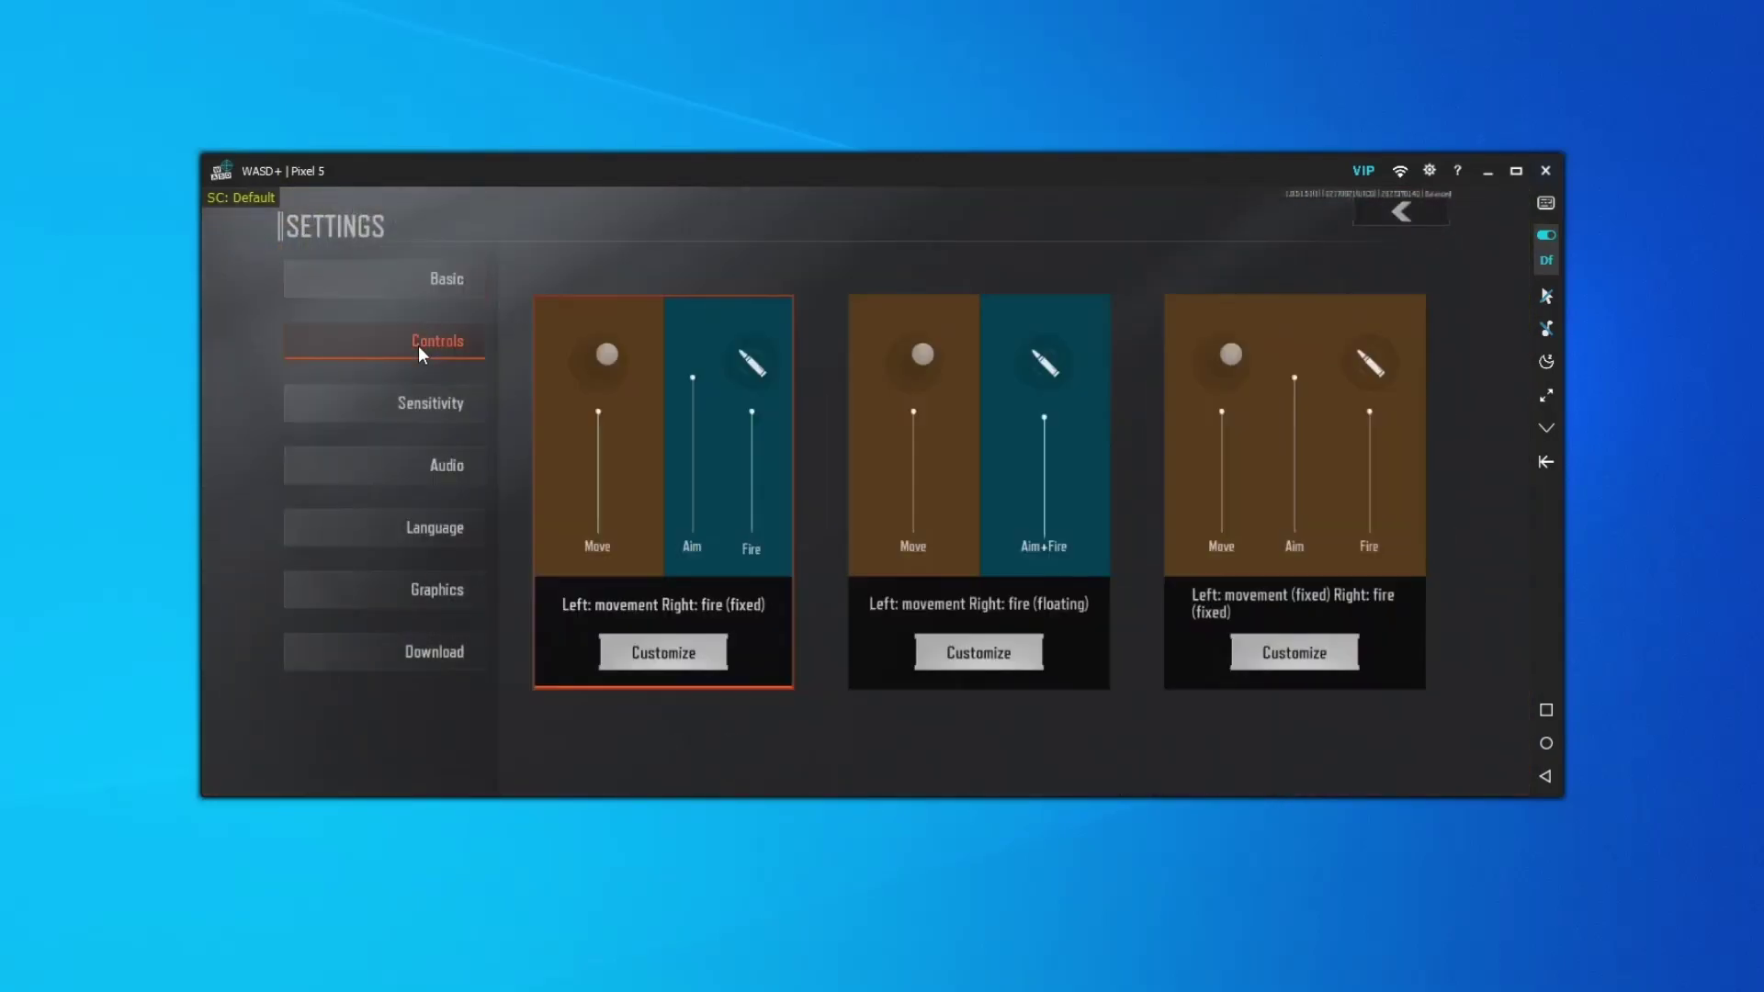
pyautogui.click(663, 654)
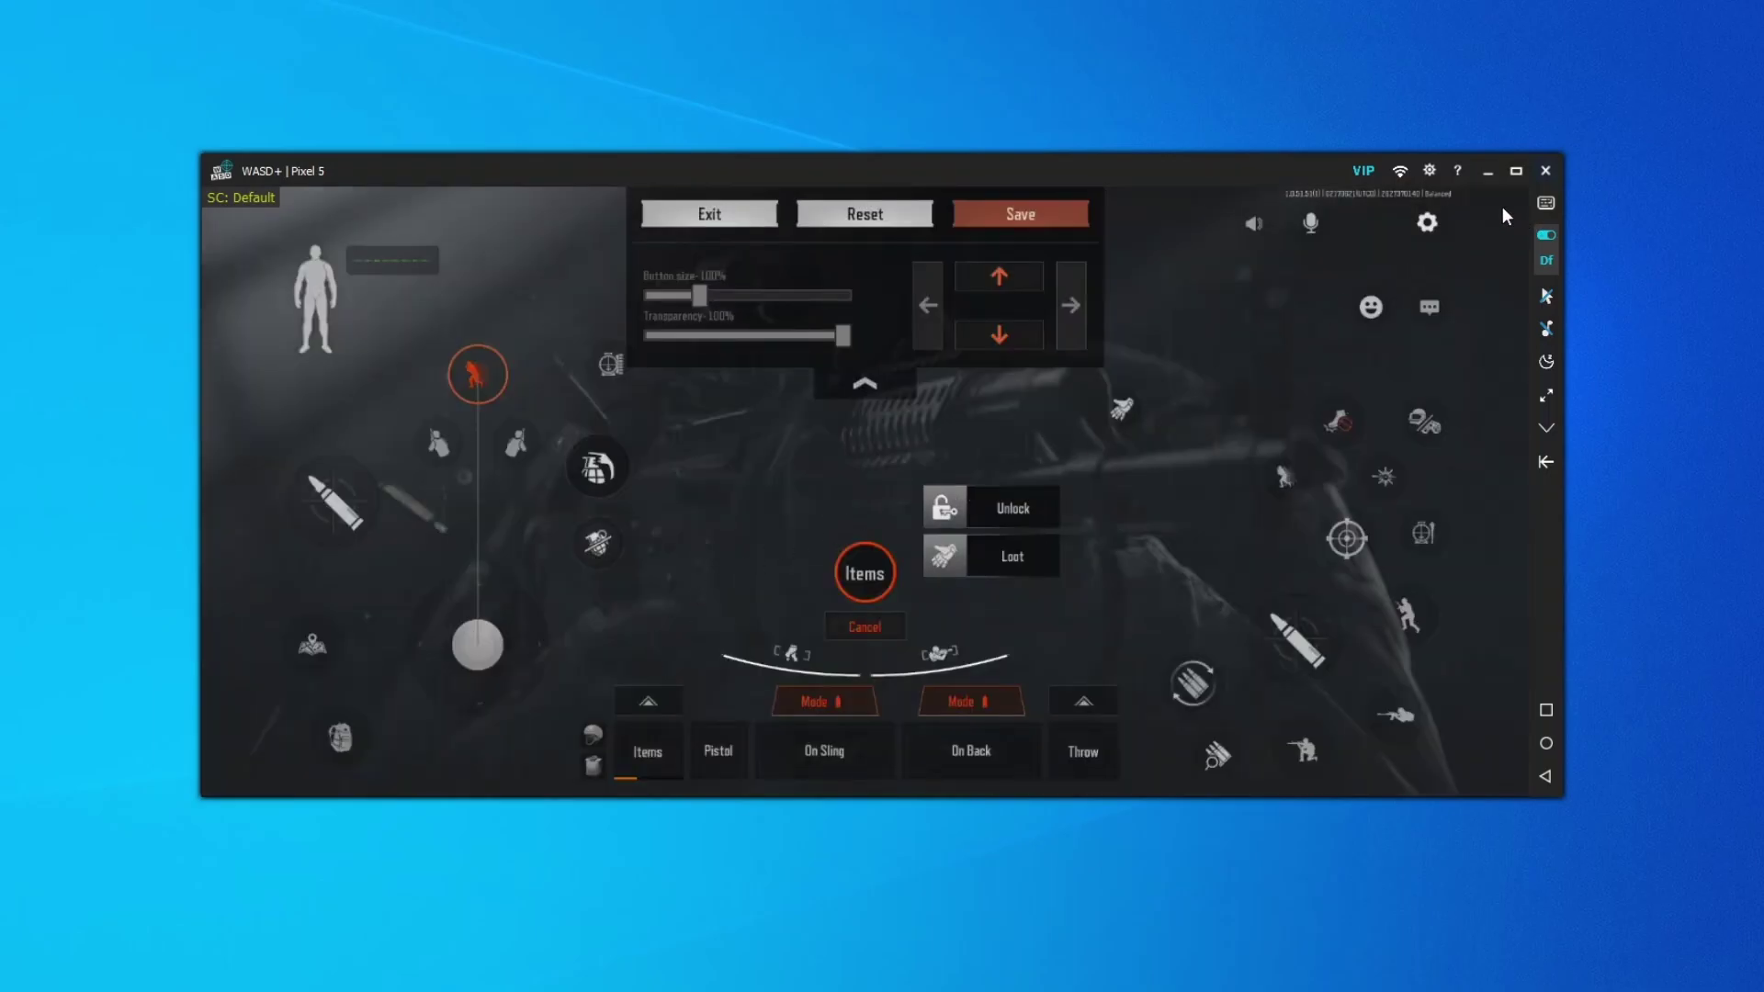
pyautogui.click(1546, 205)
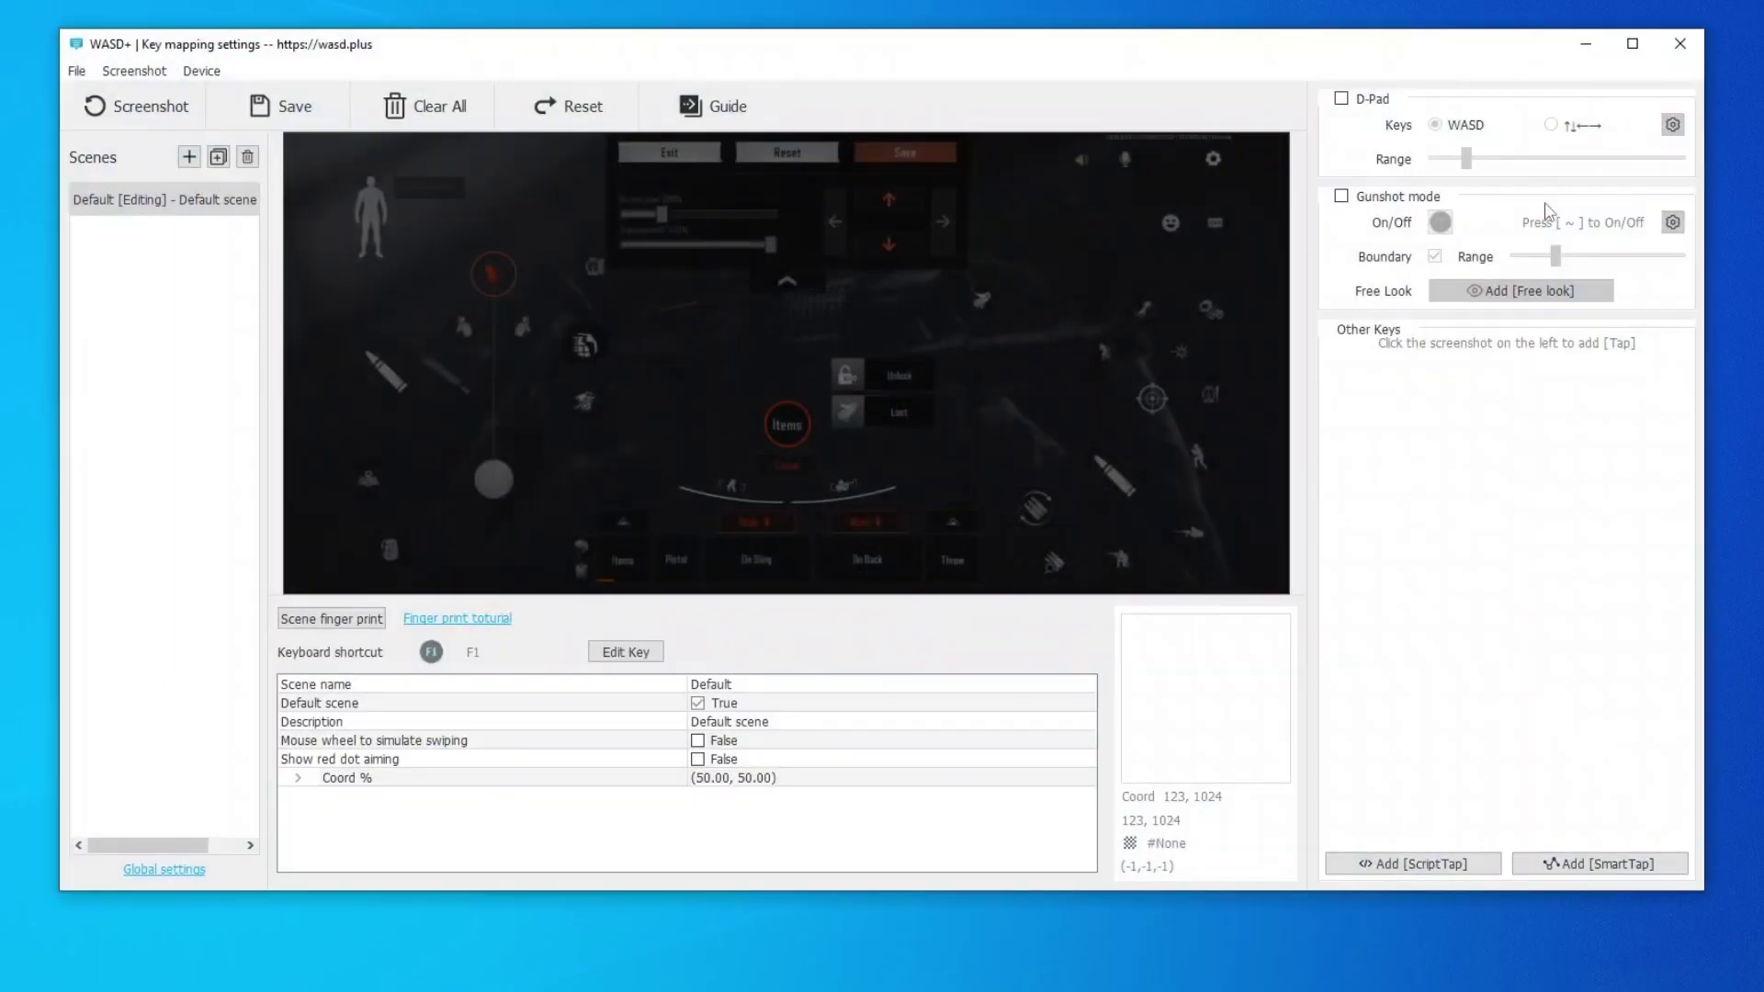
# Complete the quick key mapping guide with Type-2 gunshot mode, Type-2 D-Pad, and the preselected Tab, M and V script keys.
pyautogui.click(714, 105)
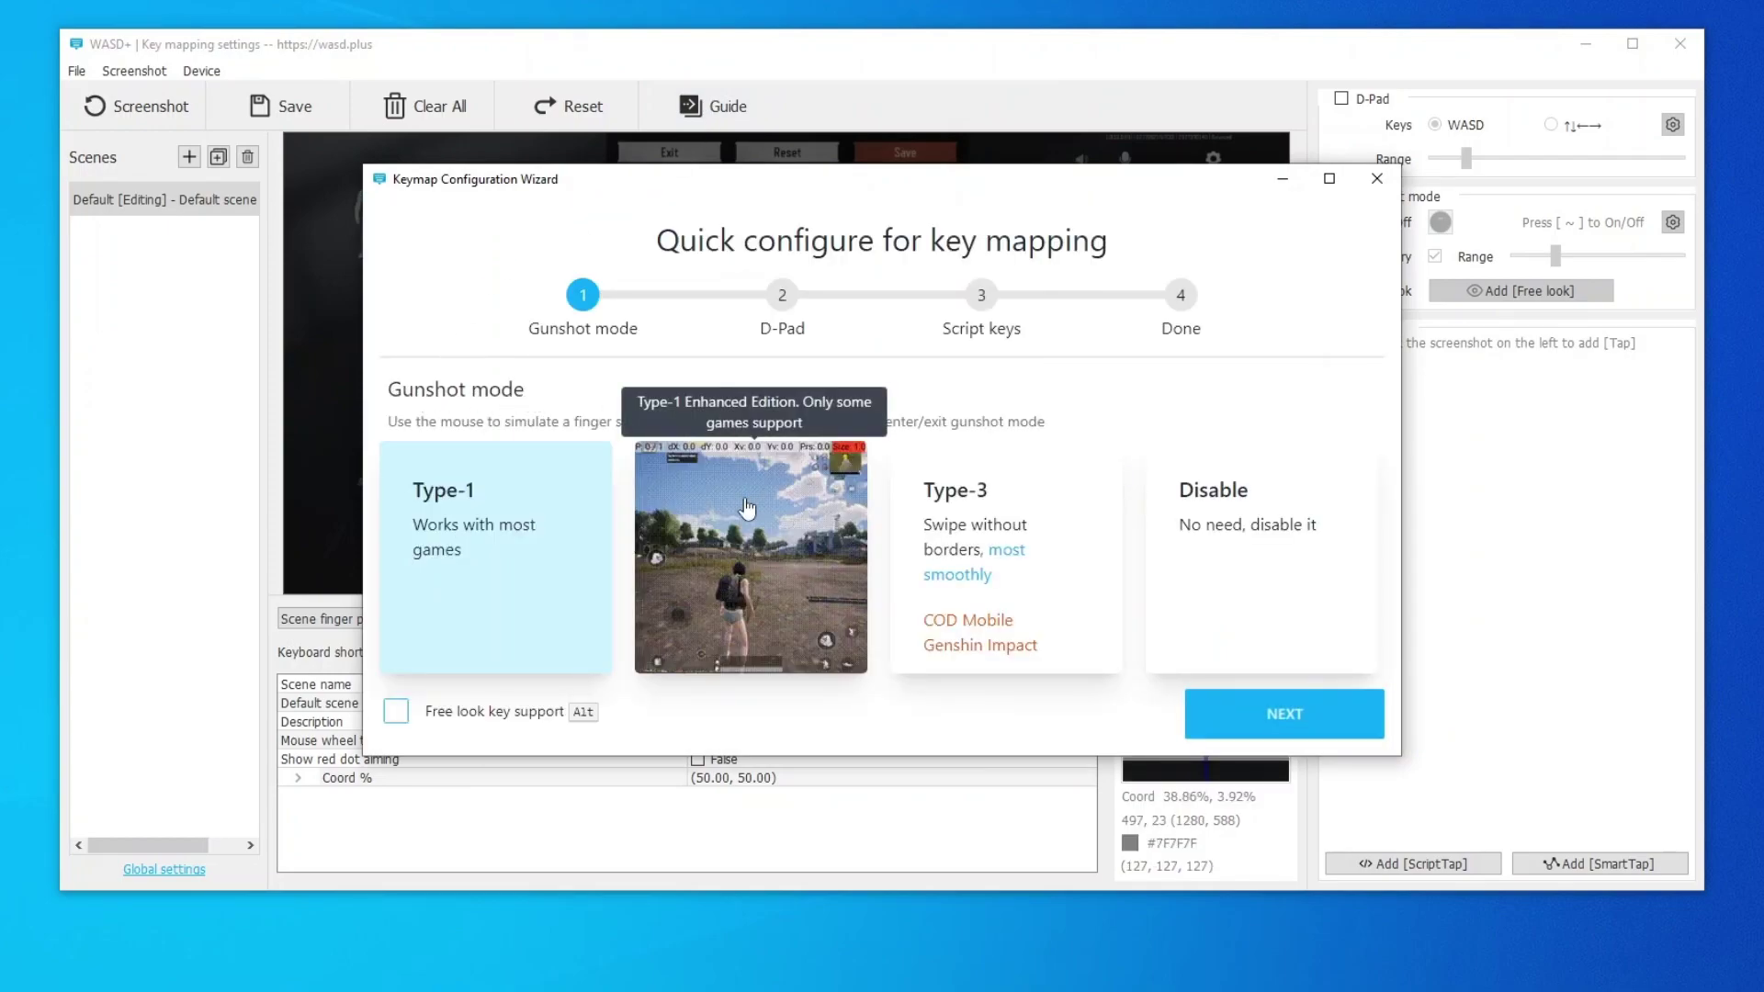
pyautogui.click(756, 473)
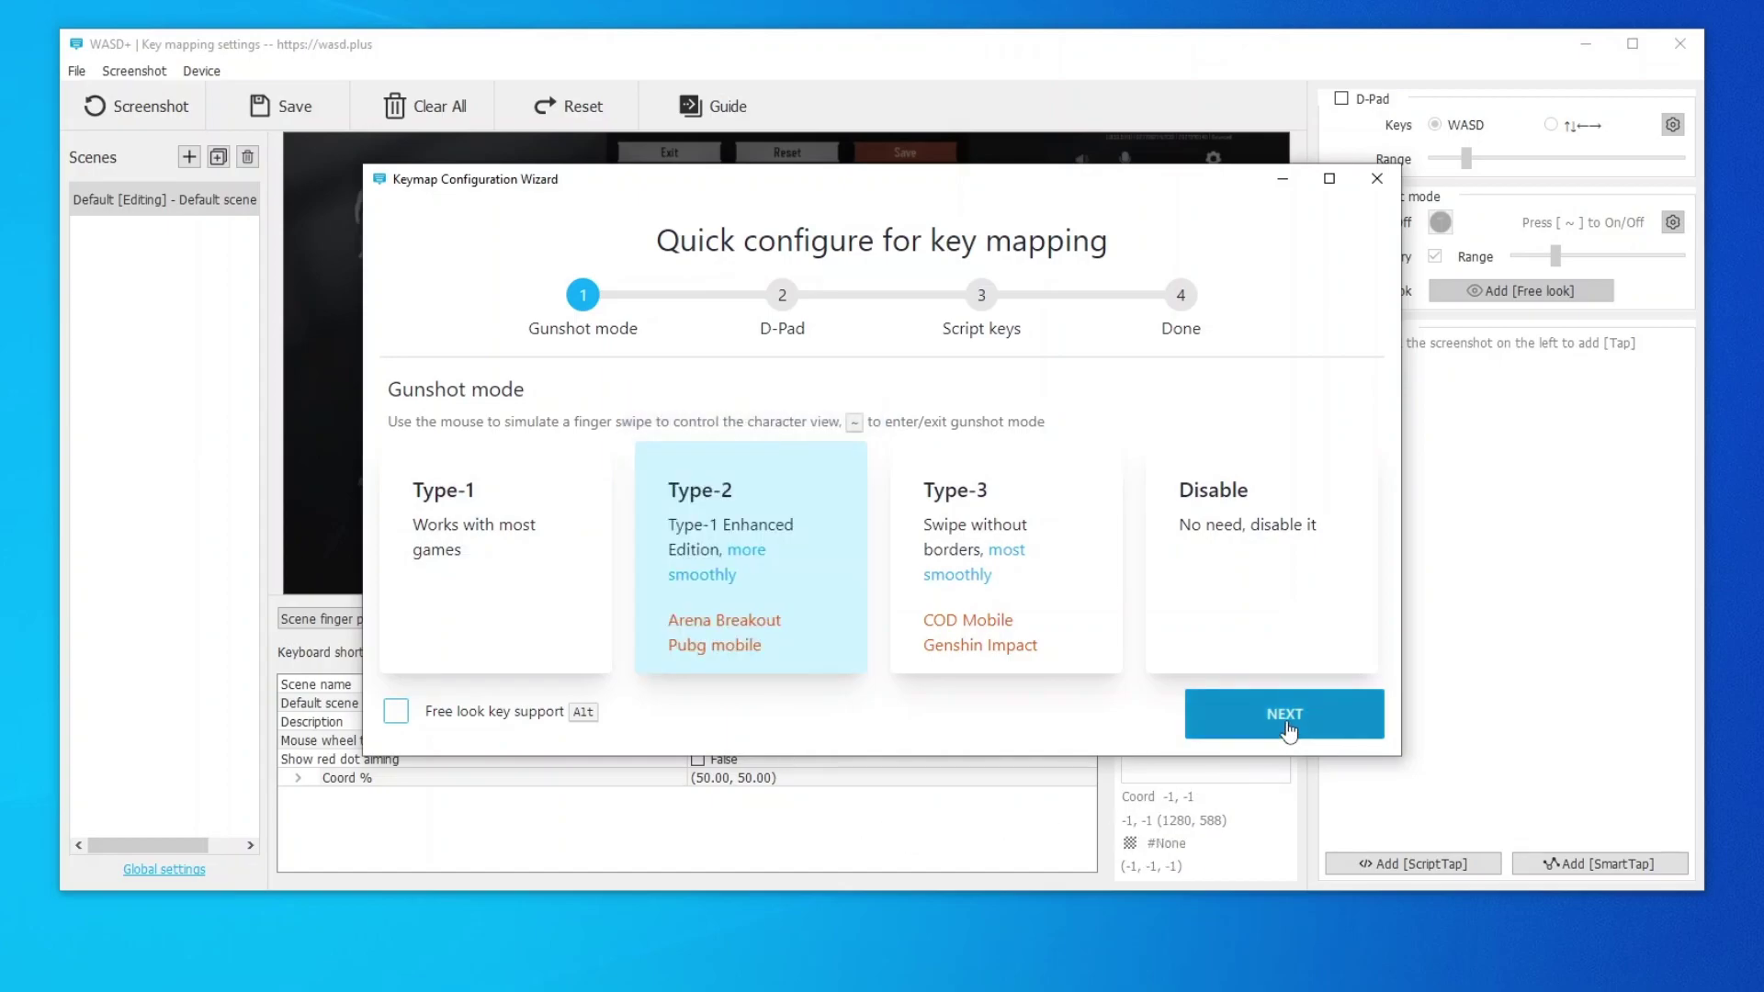
pyautogui.click(1284, 727)
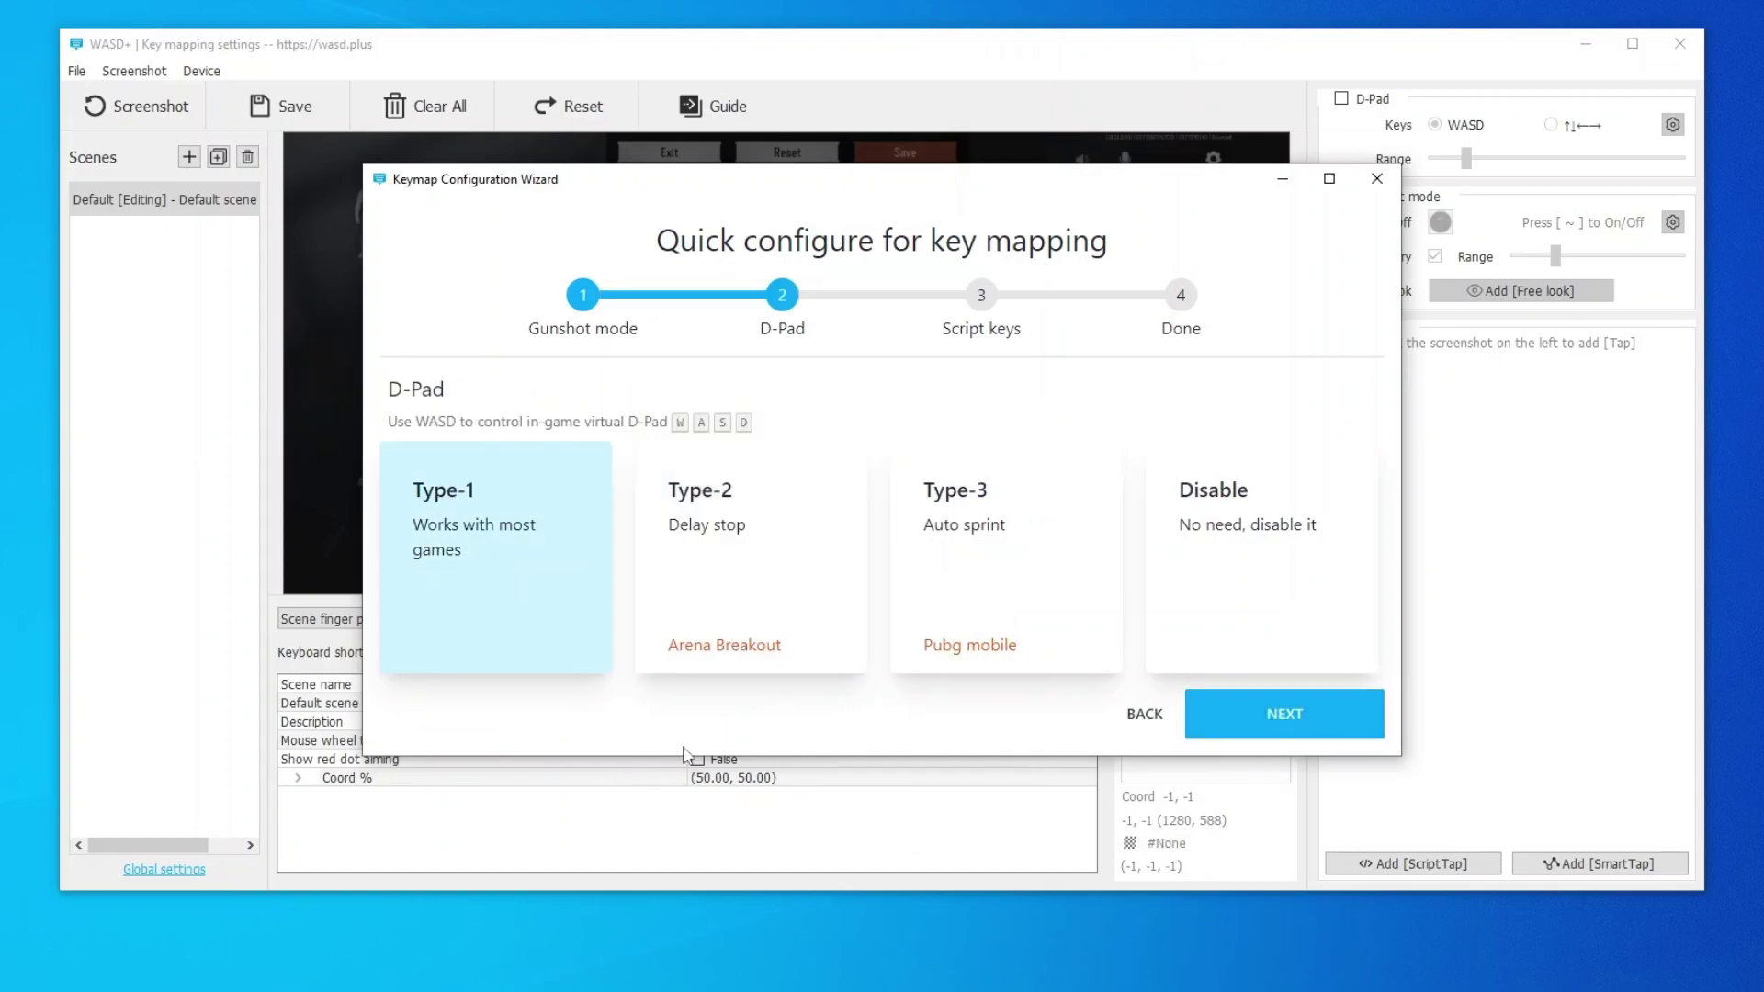
pyautogui.click(744, 597)
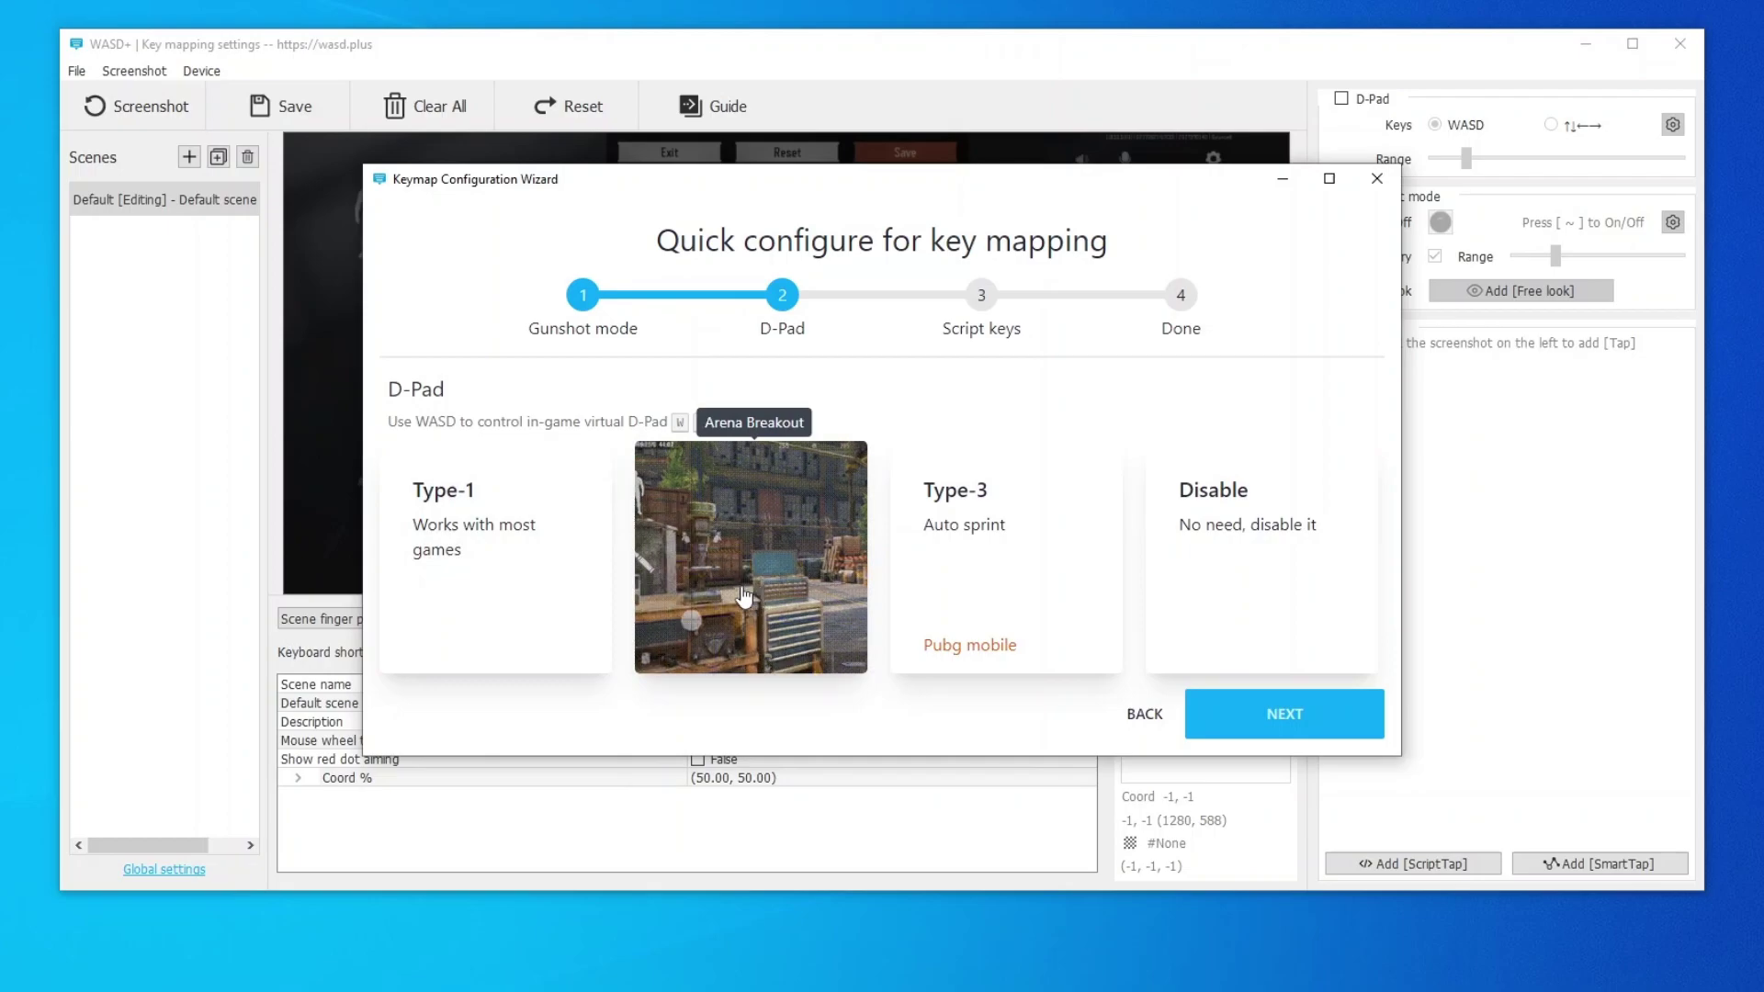
pyautogui.click(1265, 723)
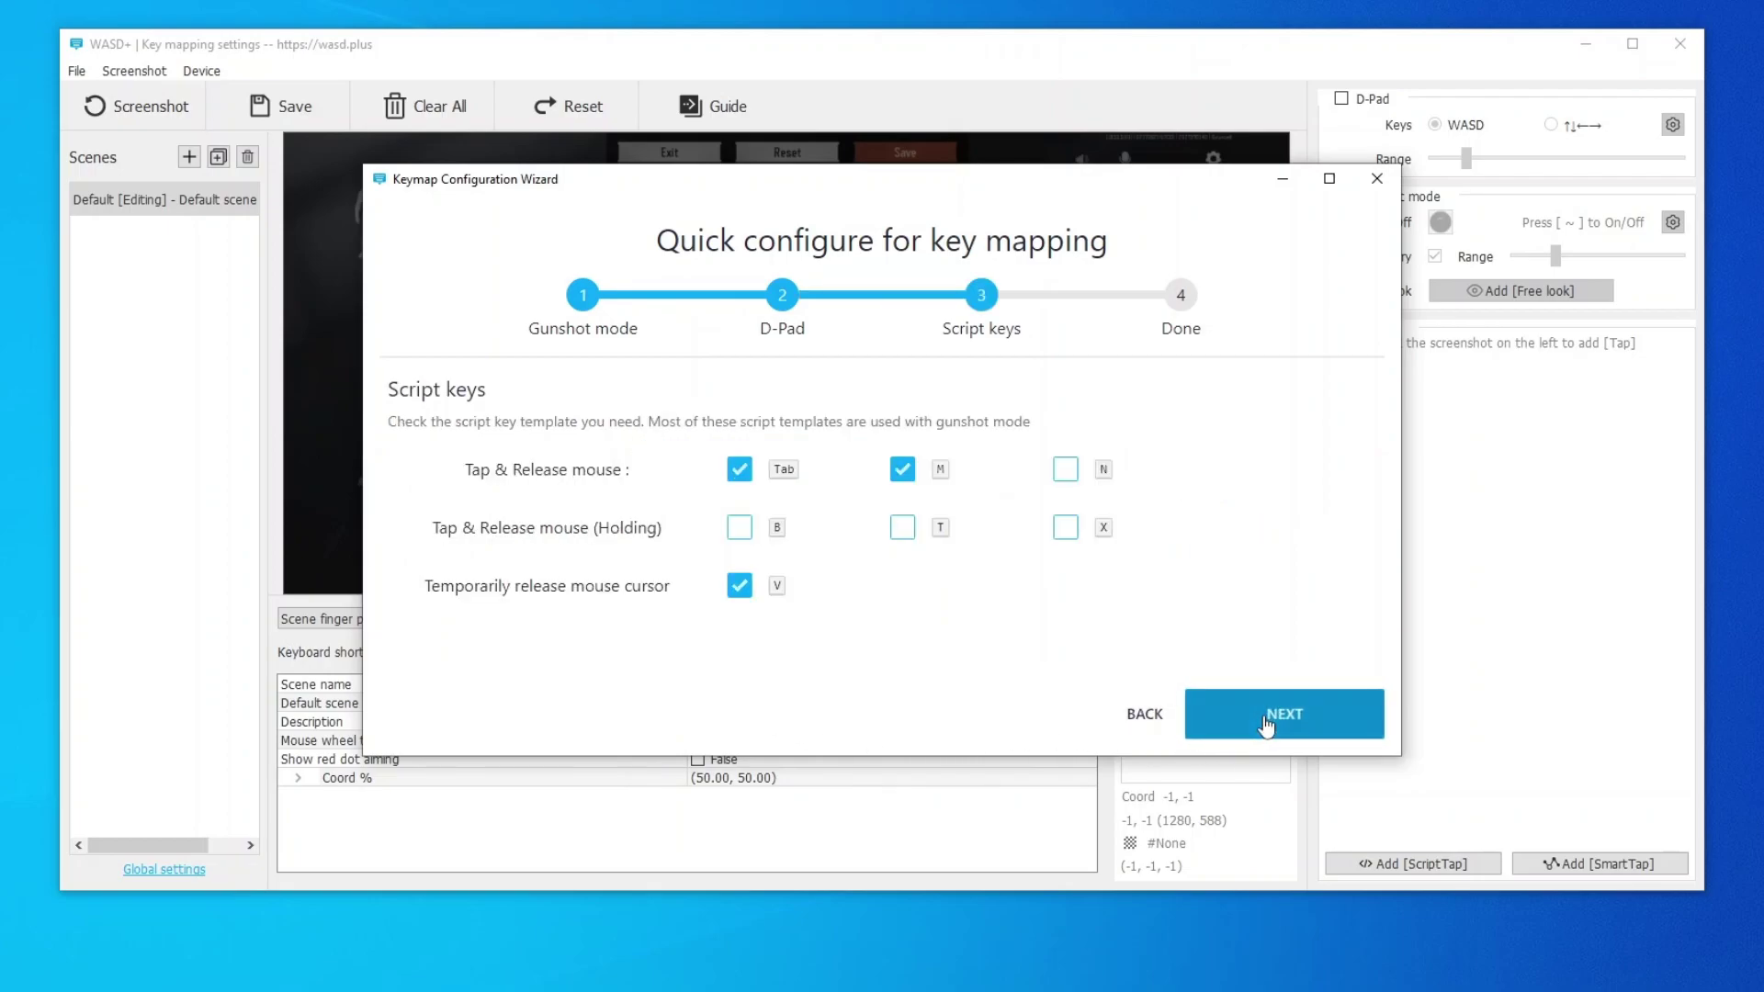
pyautogui.click(1265, 723)
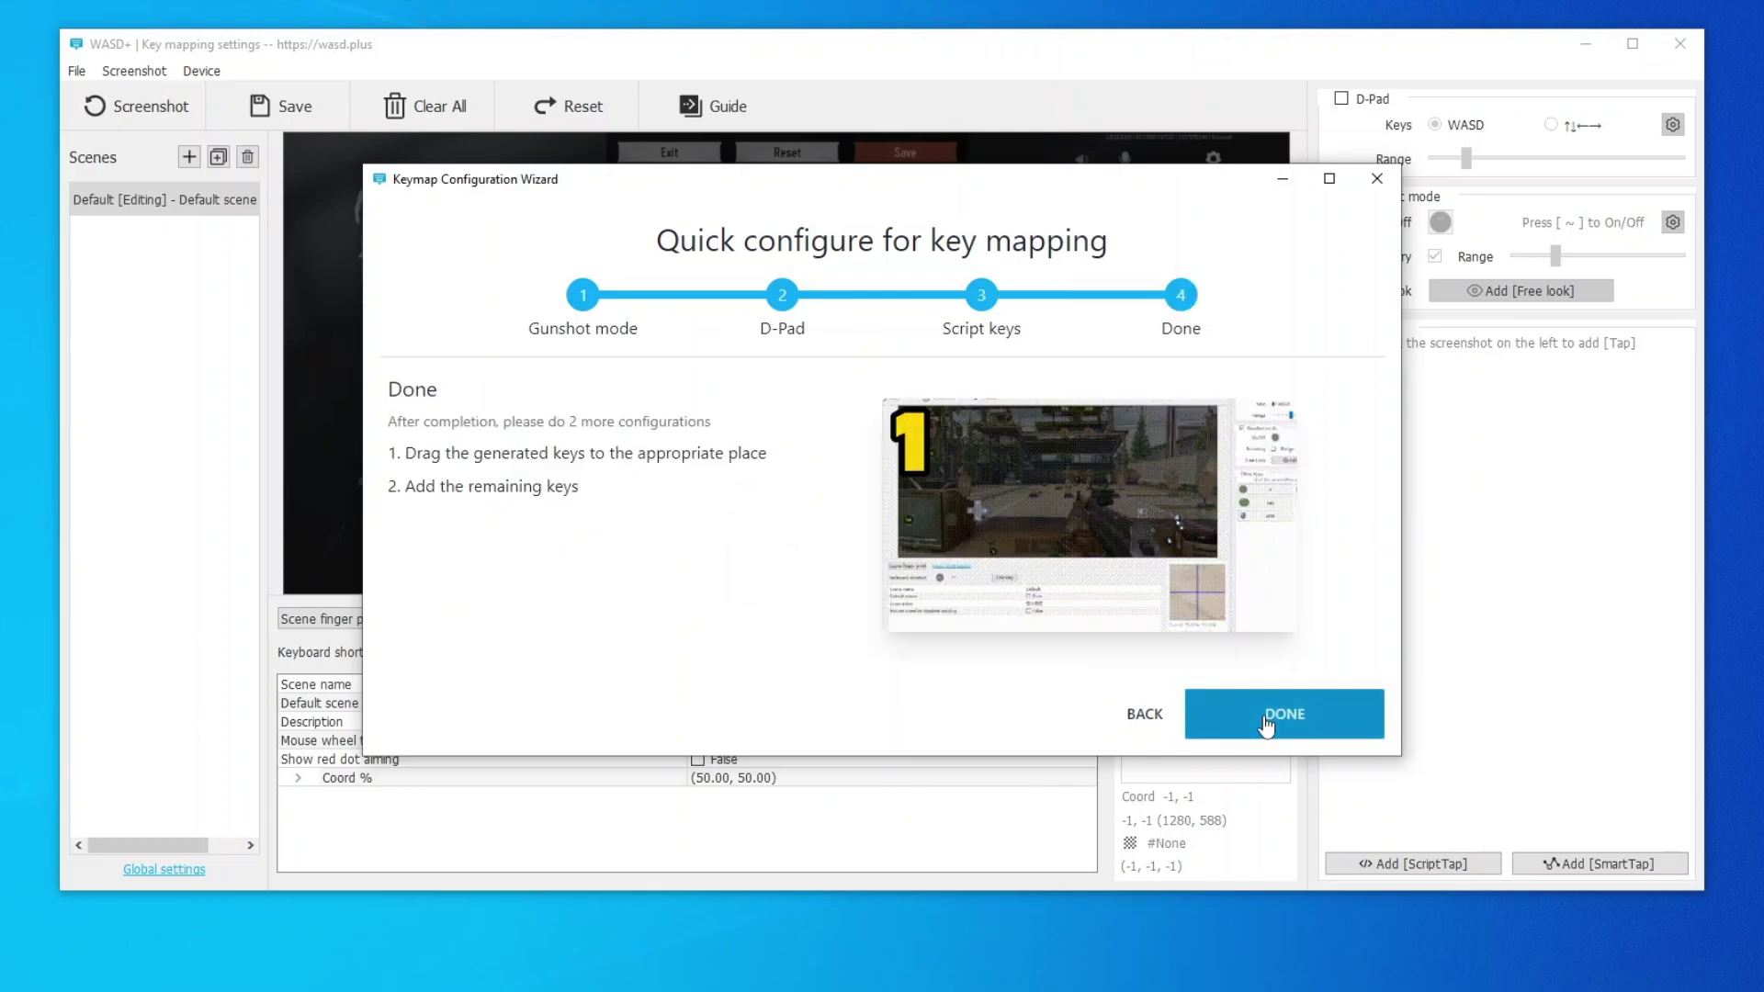
pyautogui.click(1268, 723)
pyautogui.click(859, 496)
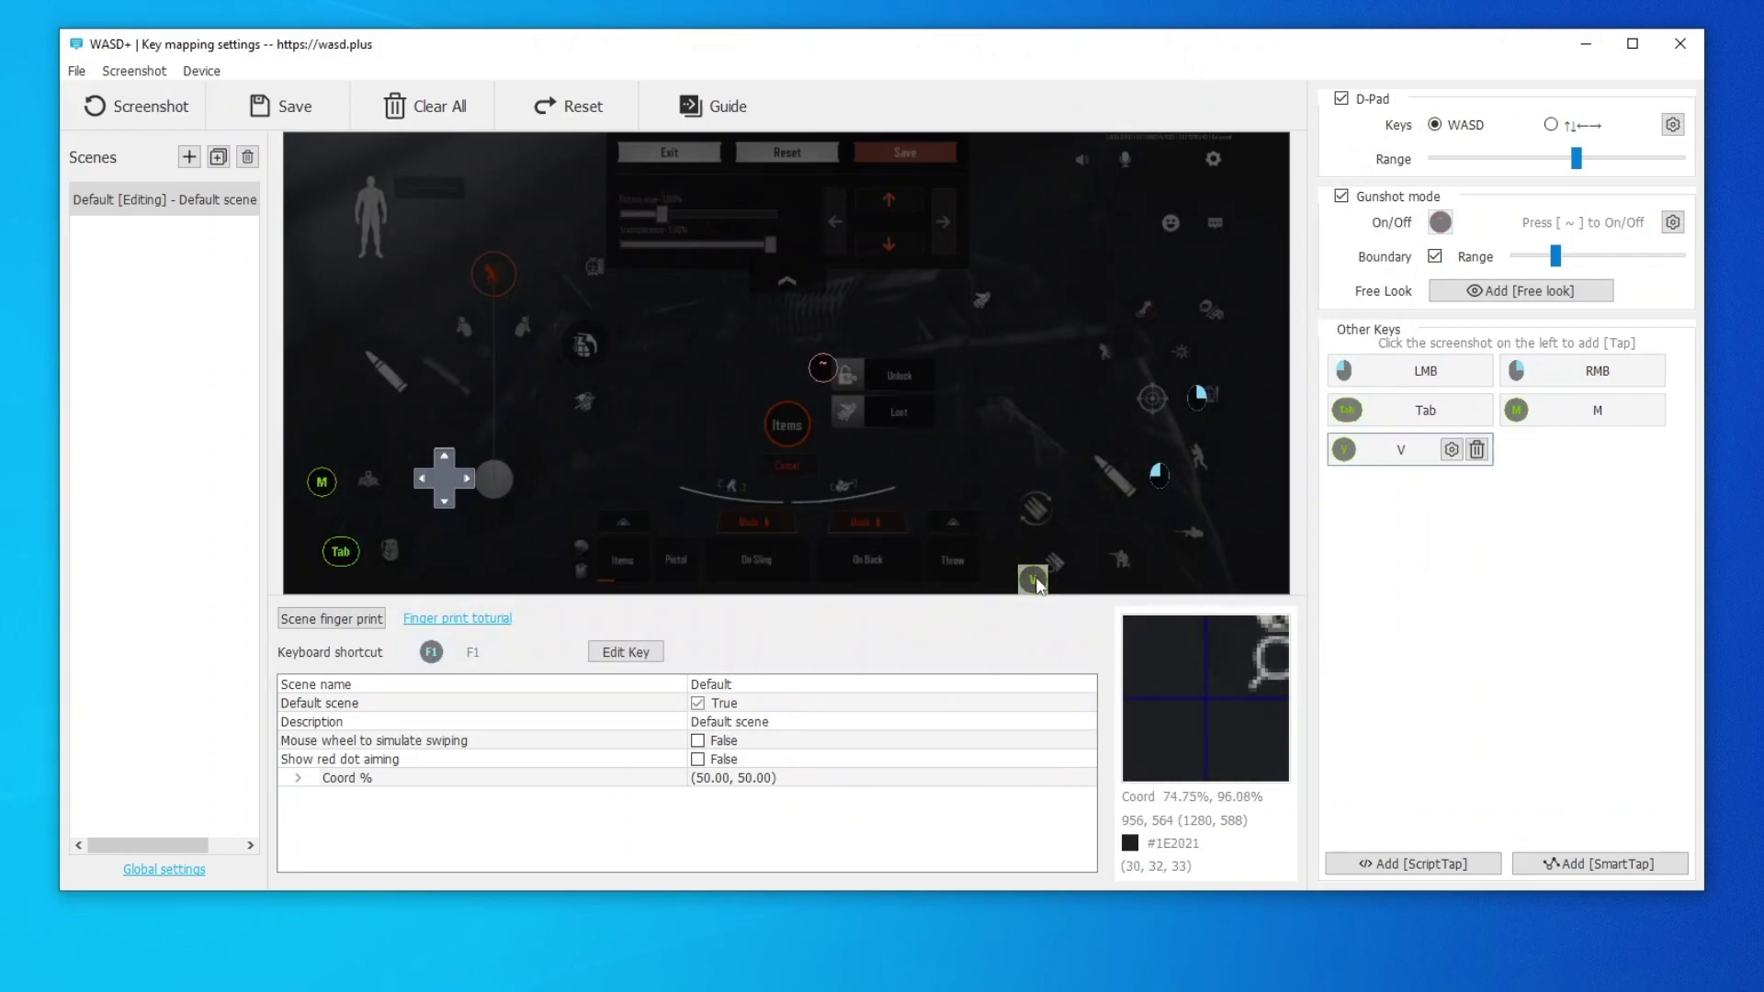
# Move the RMB marker onto the aim icon, the LMB marker onto the fire bullet, and the D-Pad onto the joystick.
pyautogui.moveTo(1196, 397); pyautogui.dragTo(1152, 397)
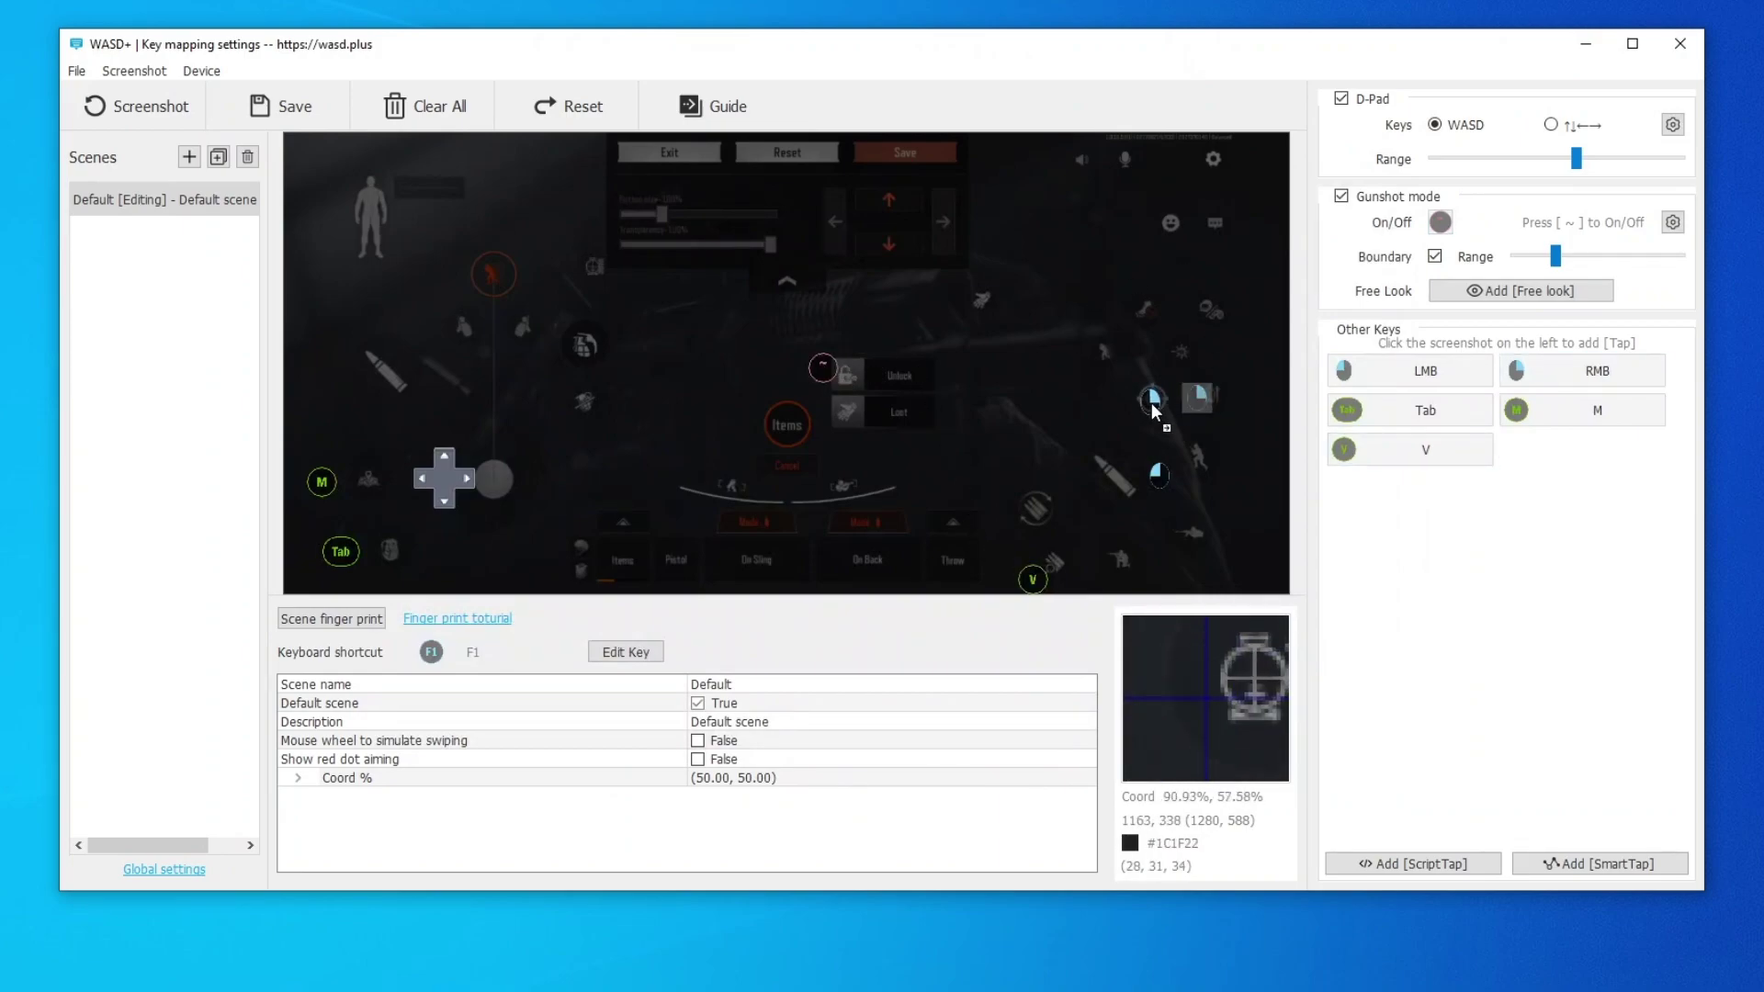
pyautogui.moveTo(1159, 475); pyautogui.dragTo(1116, 479)
pyautogui.click(453, 482)
pyautogui.moveTo(498, 476); pyautogui.dragTo(498, 477)
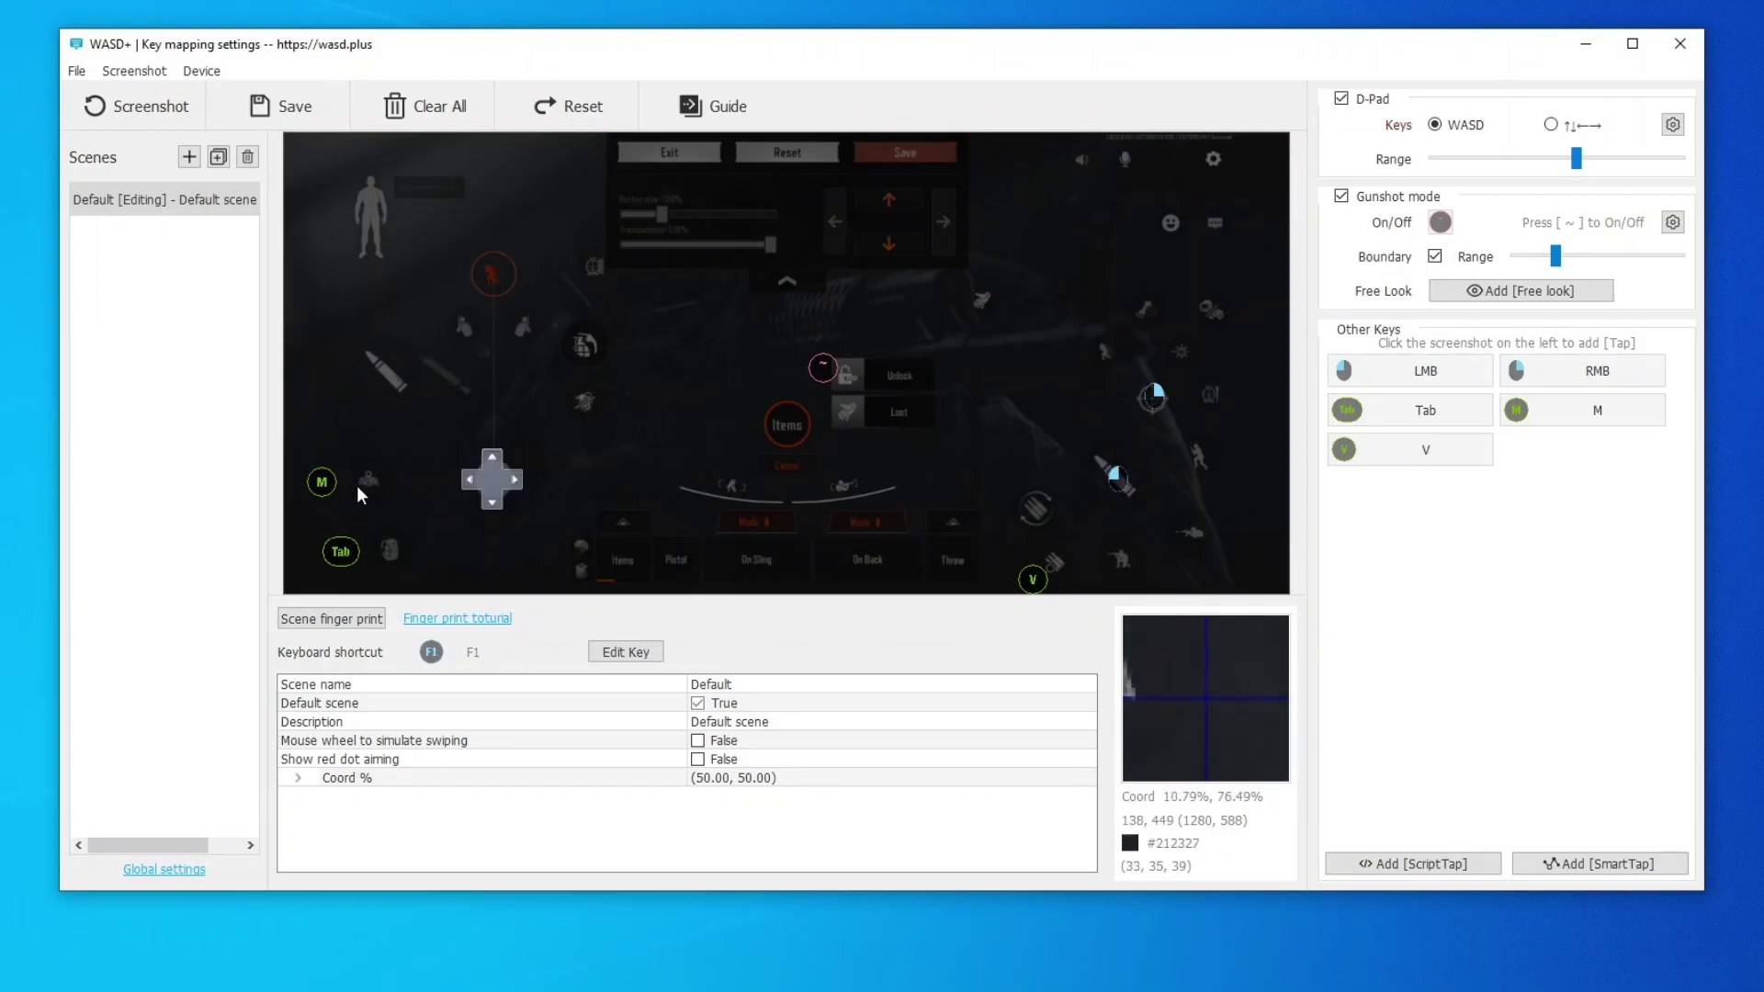
# Move the M marker onto the map icon, Tab onto the backpack icon, and V to the empty spot beside the ammo-check icon.
pyautogui.moveTo(321, 481); pyautogui.dragTo(369, 481)
pyautogui.moveTo(341, 551); pyautogui.dragTo(385, 552)
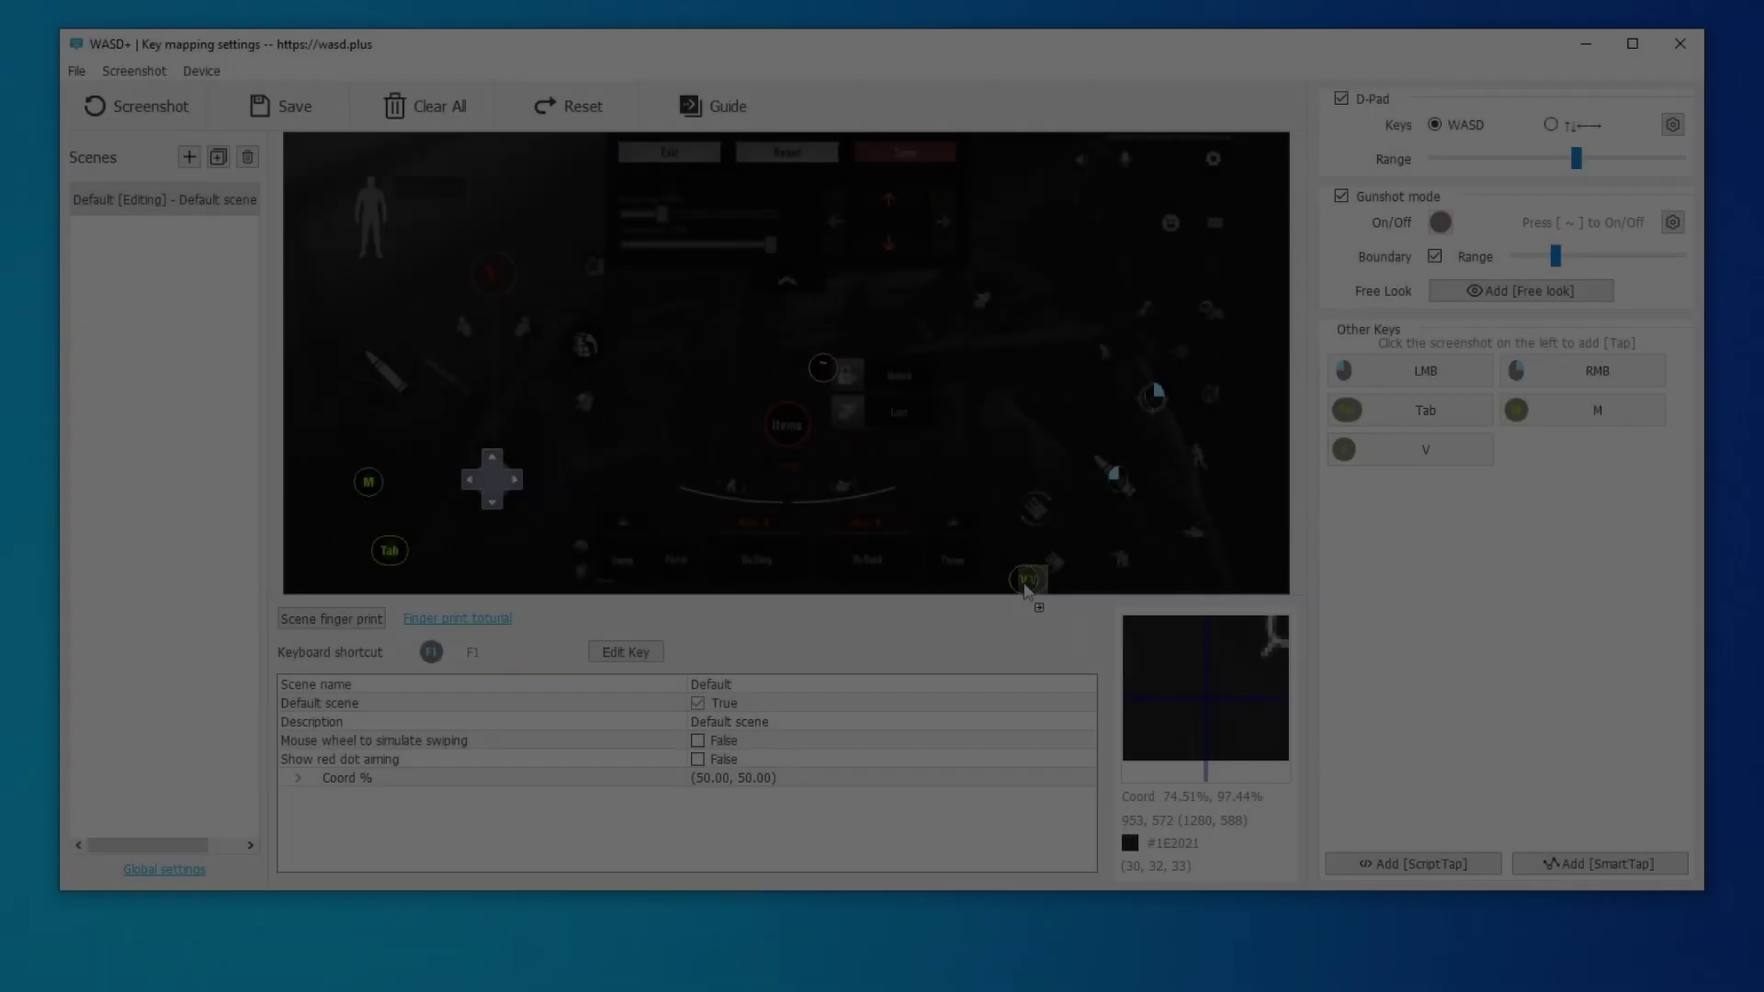
pyautogui.moveTo(1033, 584); pyautogui.dragTo(1010, 589)
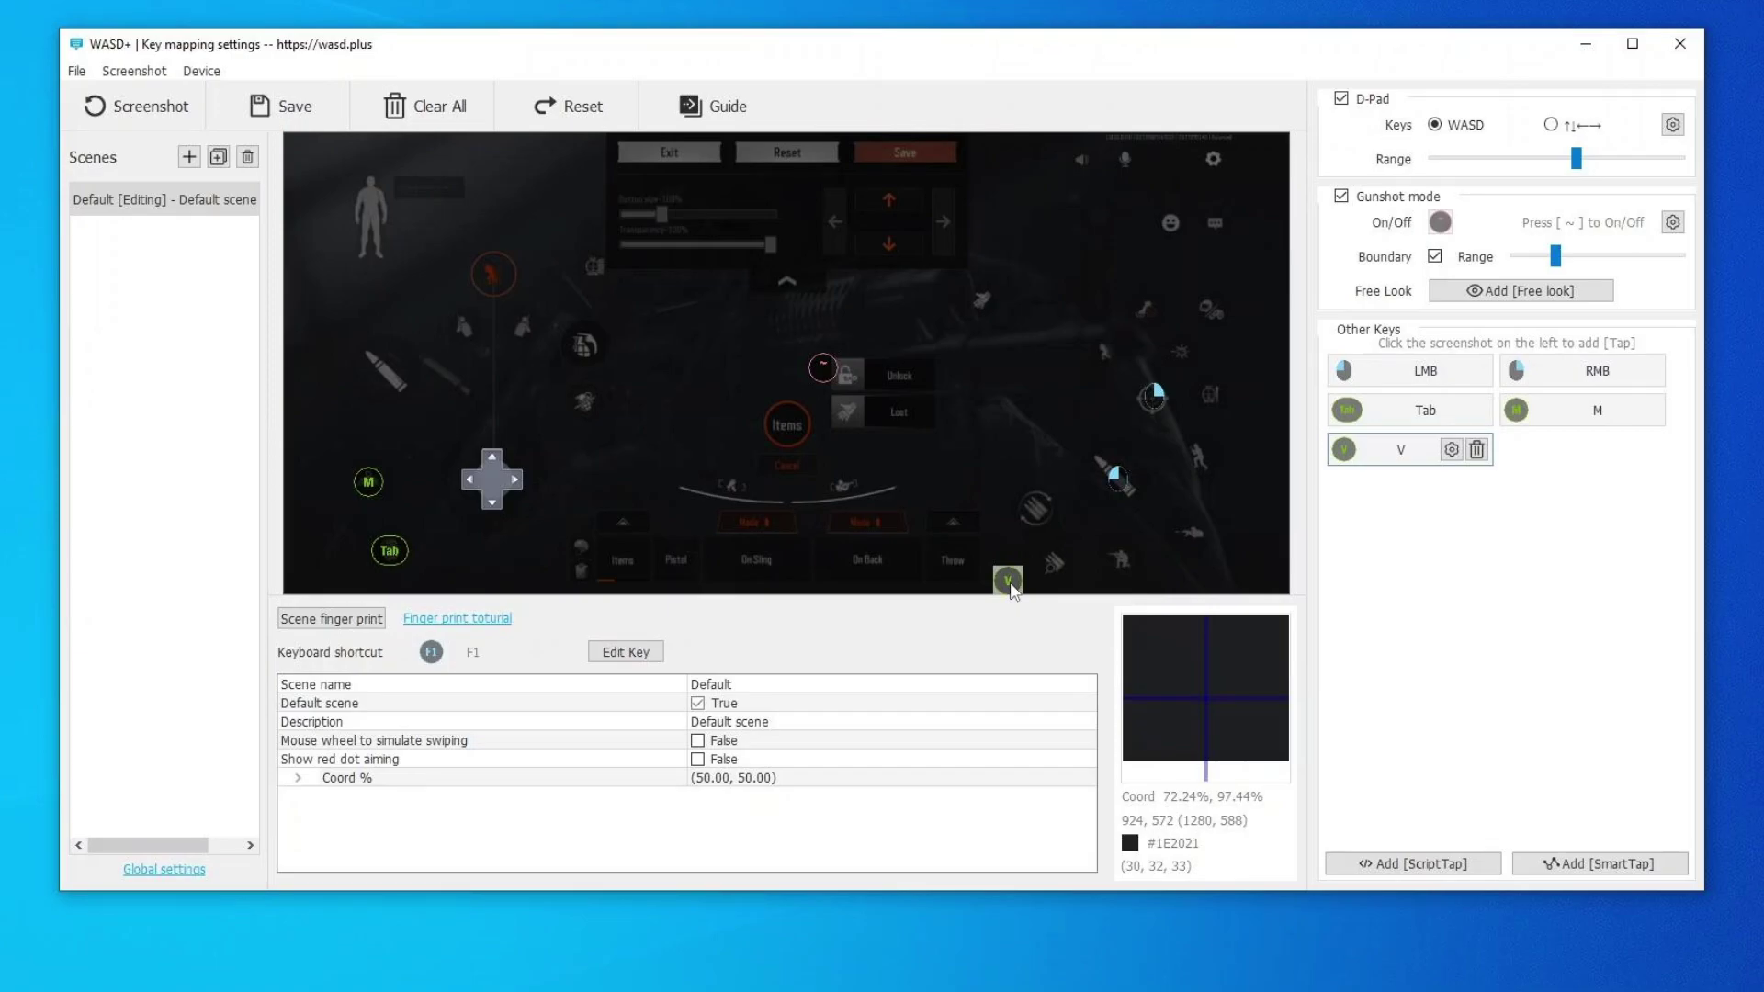
# Reassign the V script key that temporarily releases the mouse cursor to Alt and save it.
pyautogui.click(1010, 589)
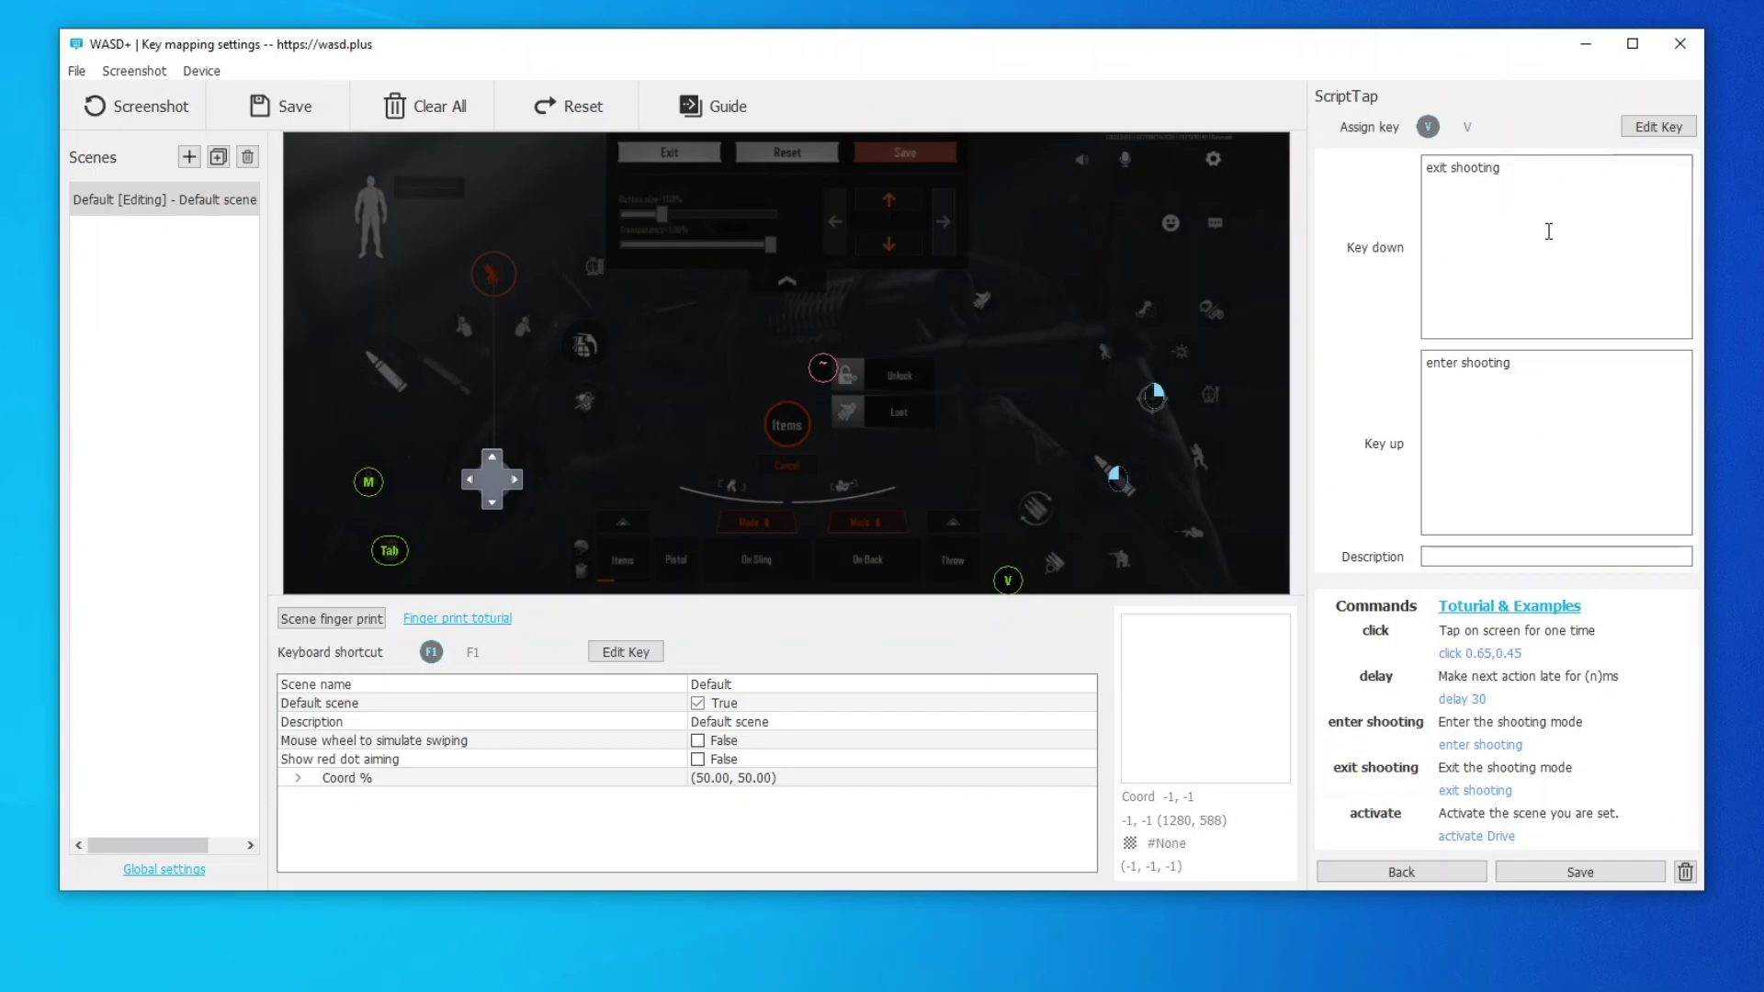
pyautogui.click(1656, 128)
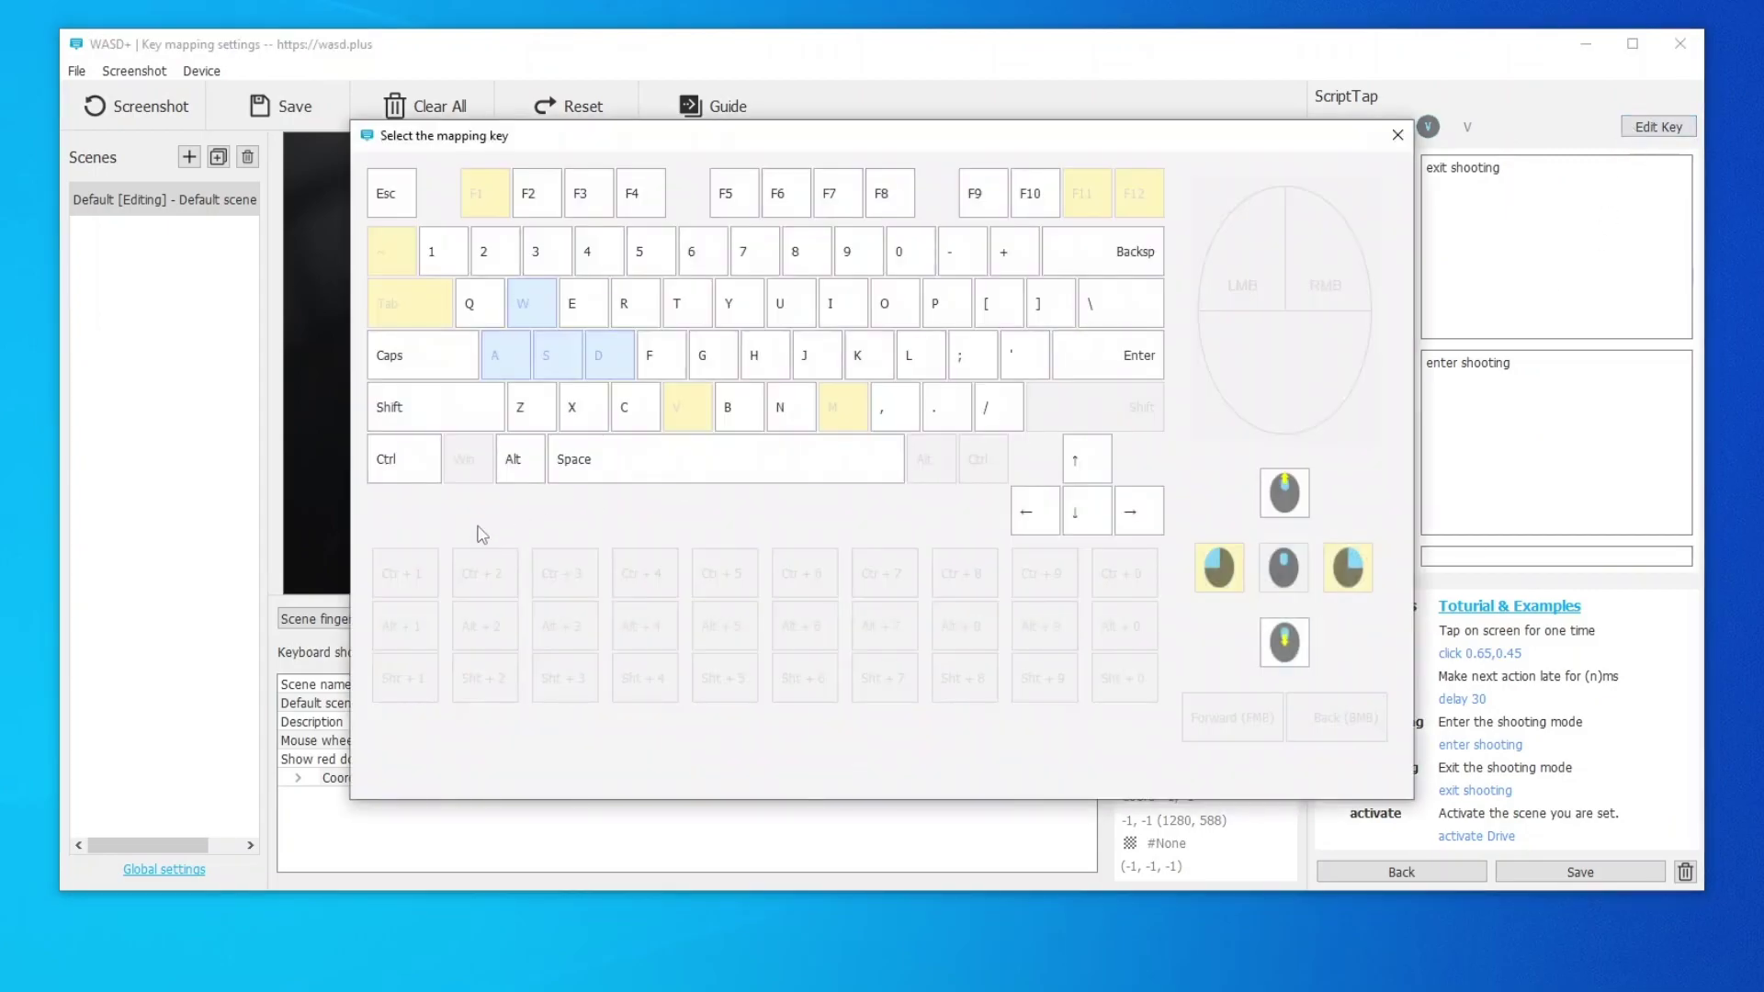
pyautogui.click(512, 458)
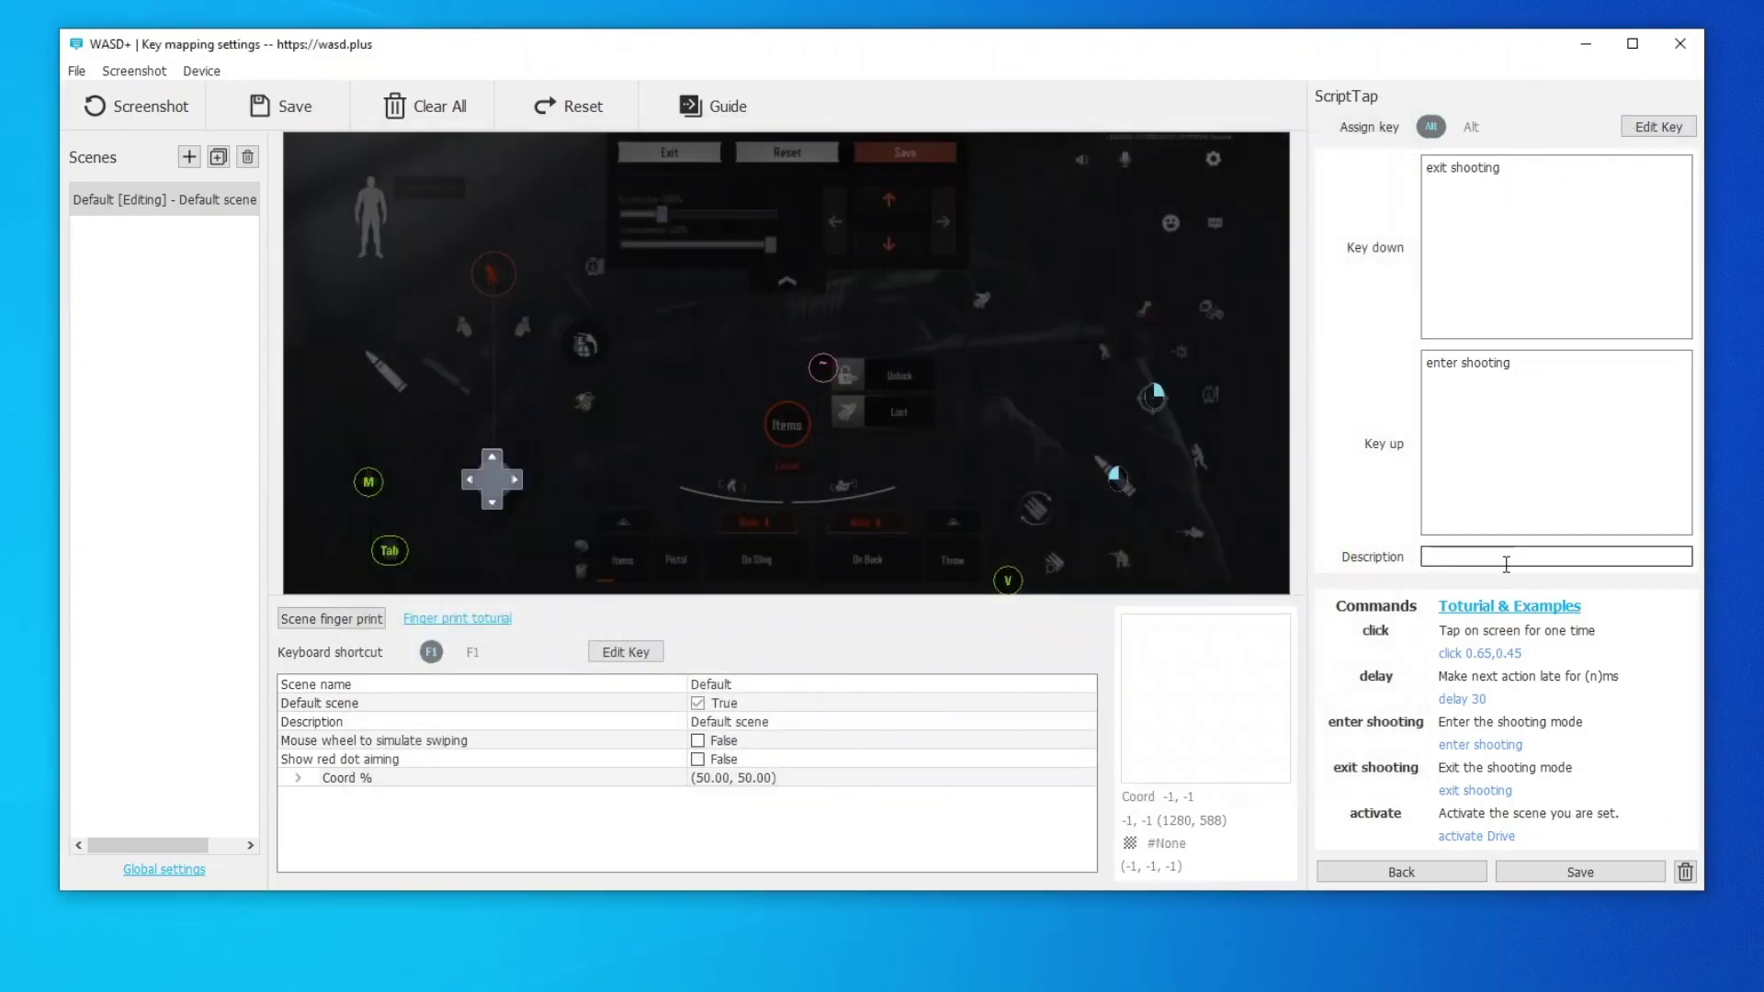
pyautogui.click(1553, 875)
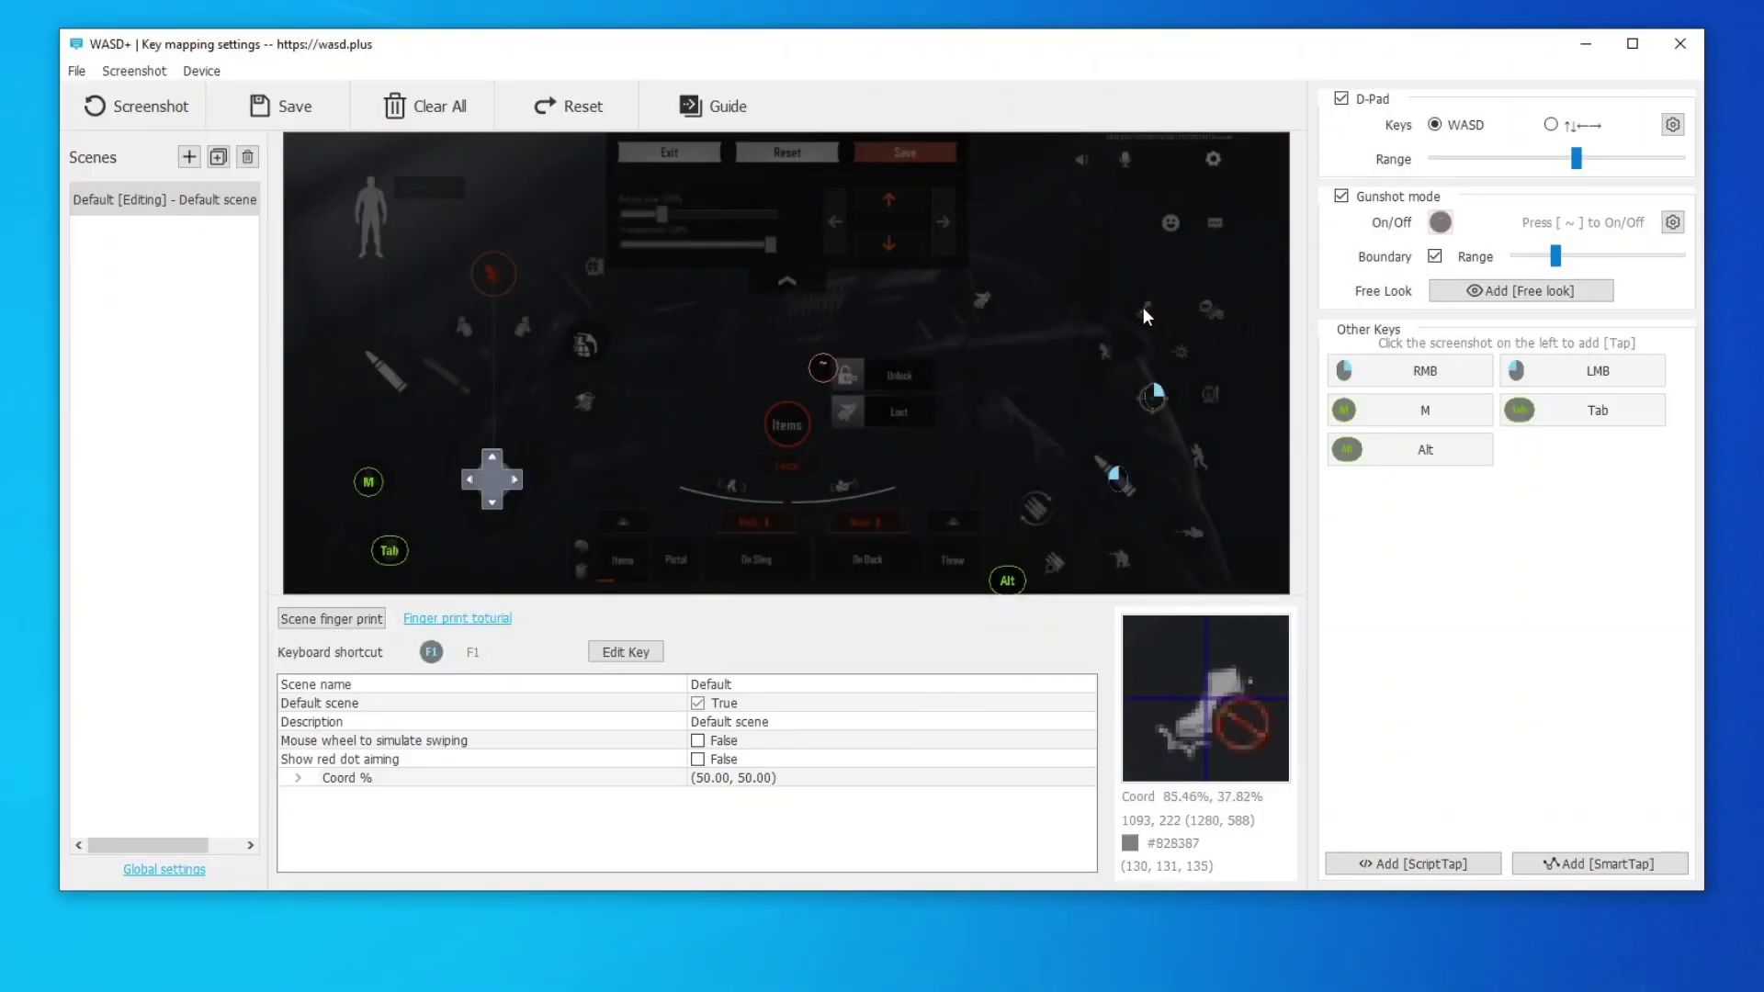
# Add tap keys for movement: Shift on the crossed-out sprint icon, Space on the vault icon, Z on prone, and C on crouch.
pyautogui.click(1141, 308)
pyautogui.press('shift')
pyautogui.click(1198, 456)
pyautogui.press('space')
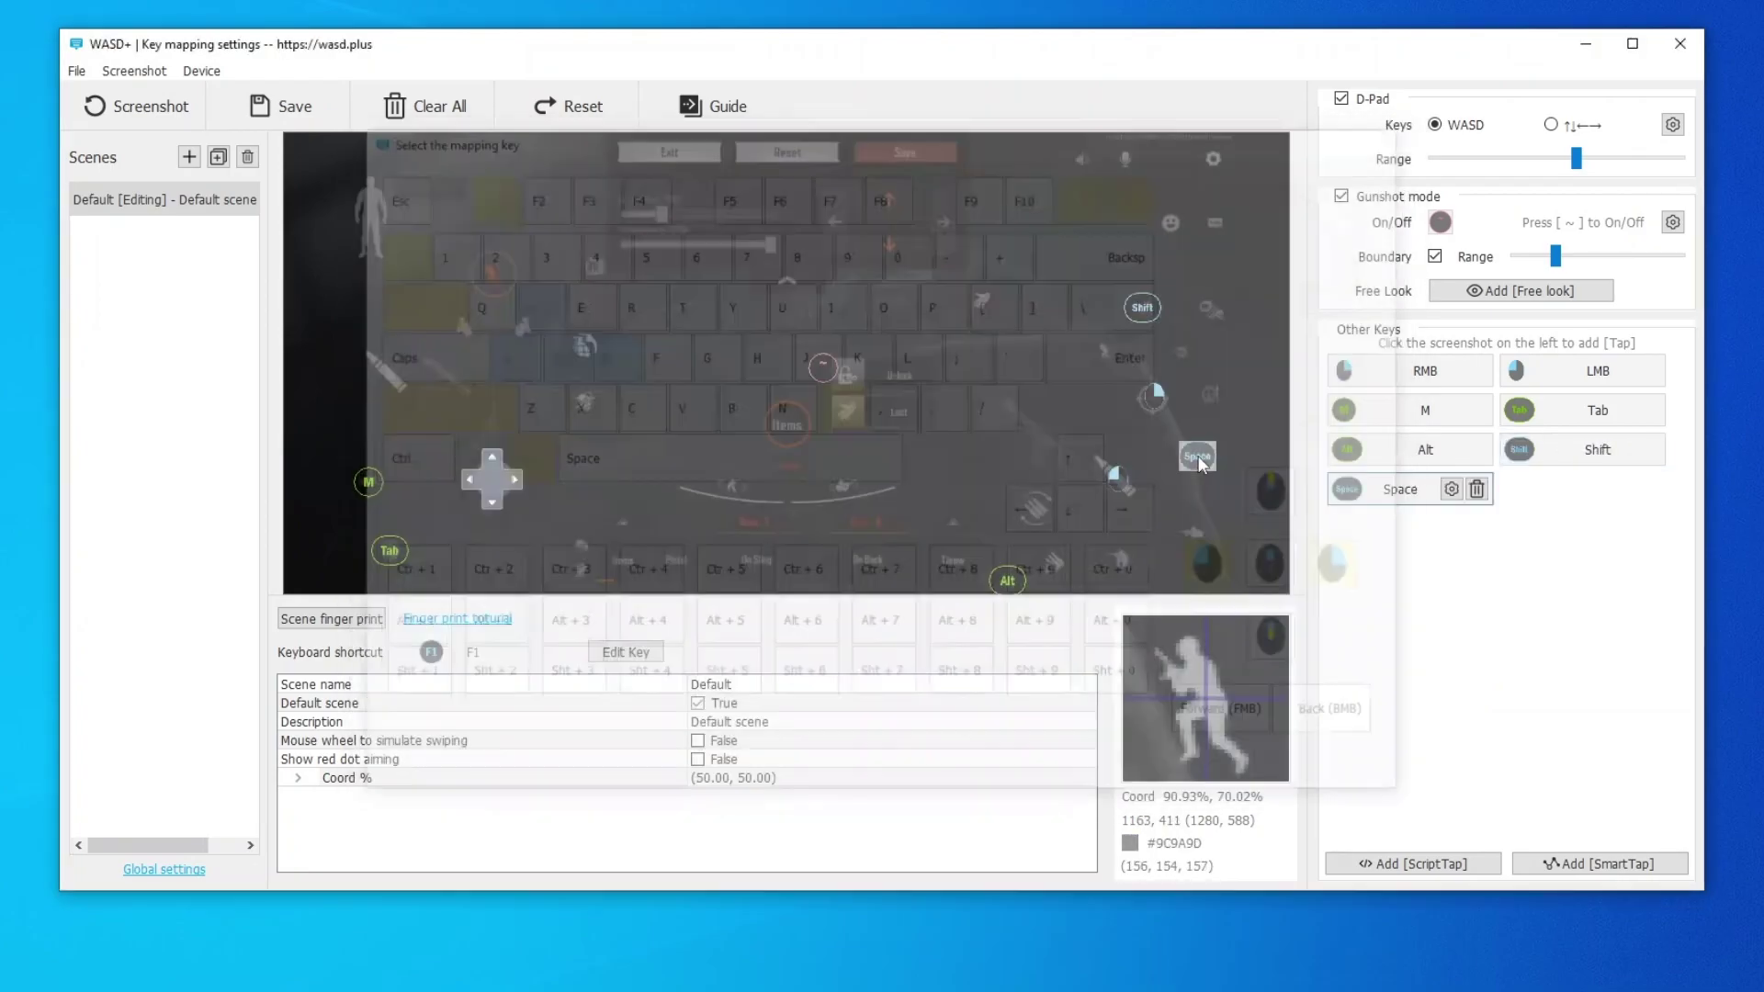
pyautogui.click(1189, 531)
pyautogui.press('z')
pyautogui.click(1119, 555)
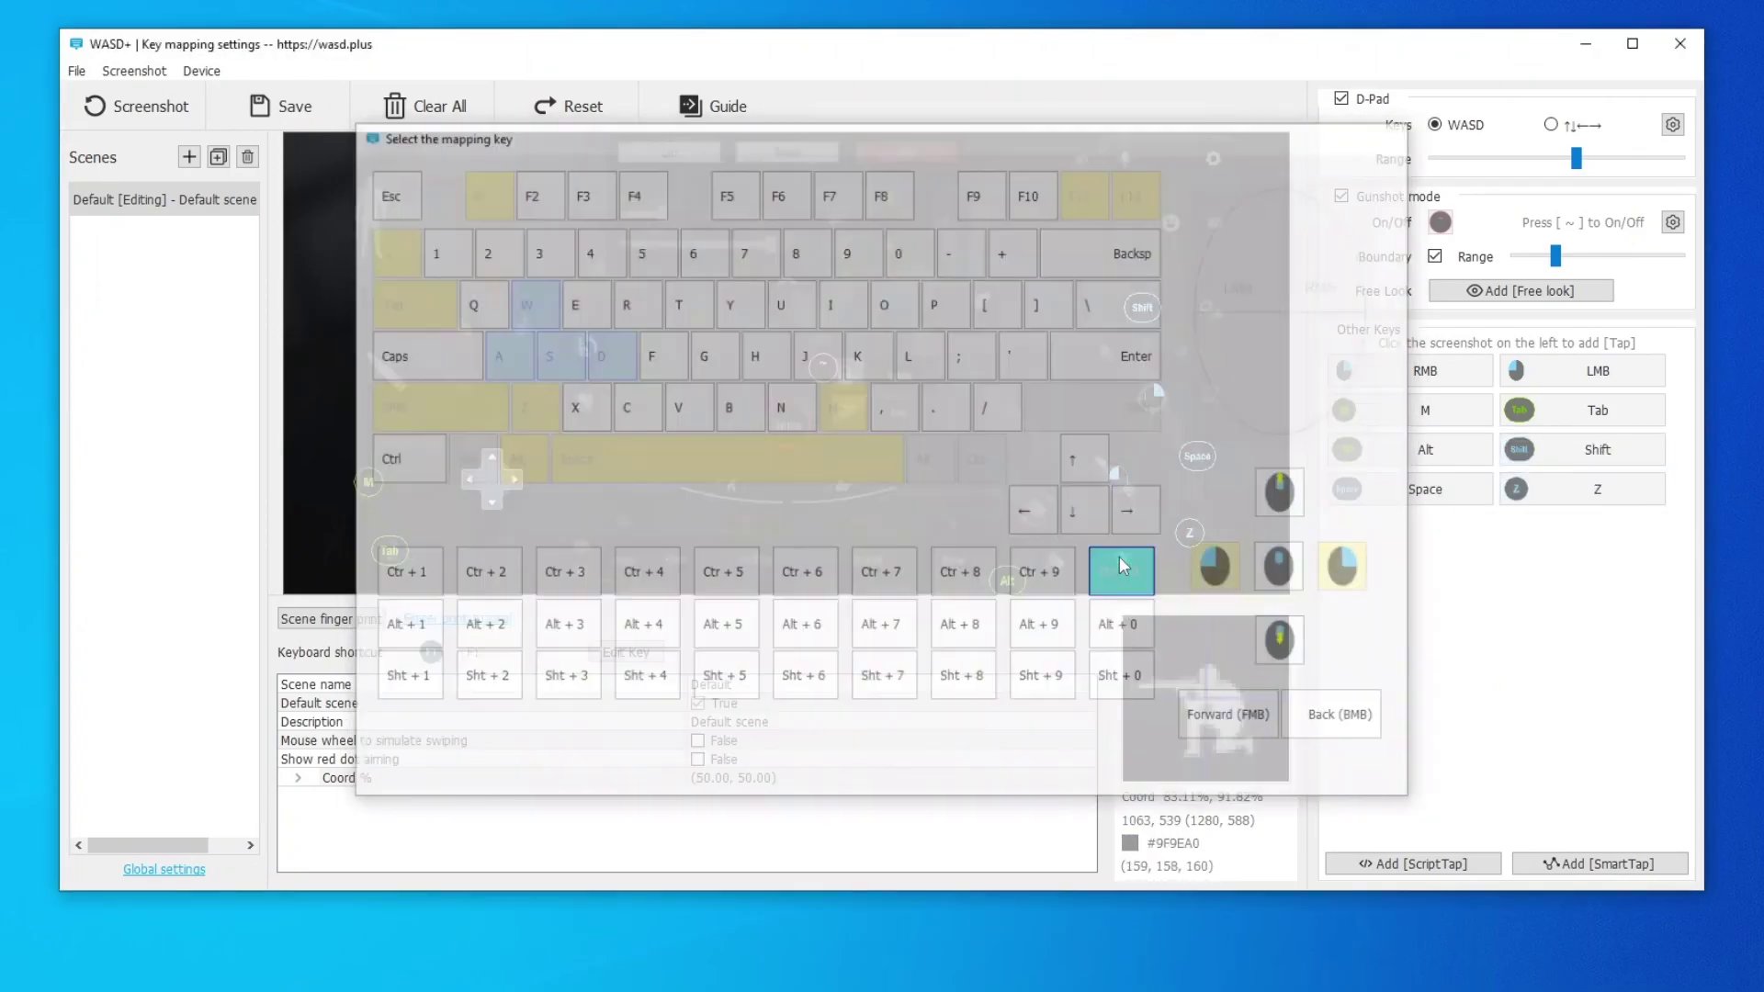
pyautogui.press('c')
# Add tap key T on the ammo-check icon and R on the circled reload icon.
pyautogui.click(1051, 560)
pyautogui.press('t')
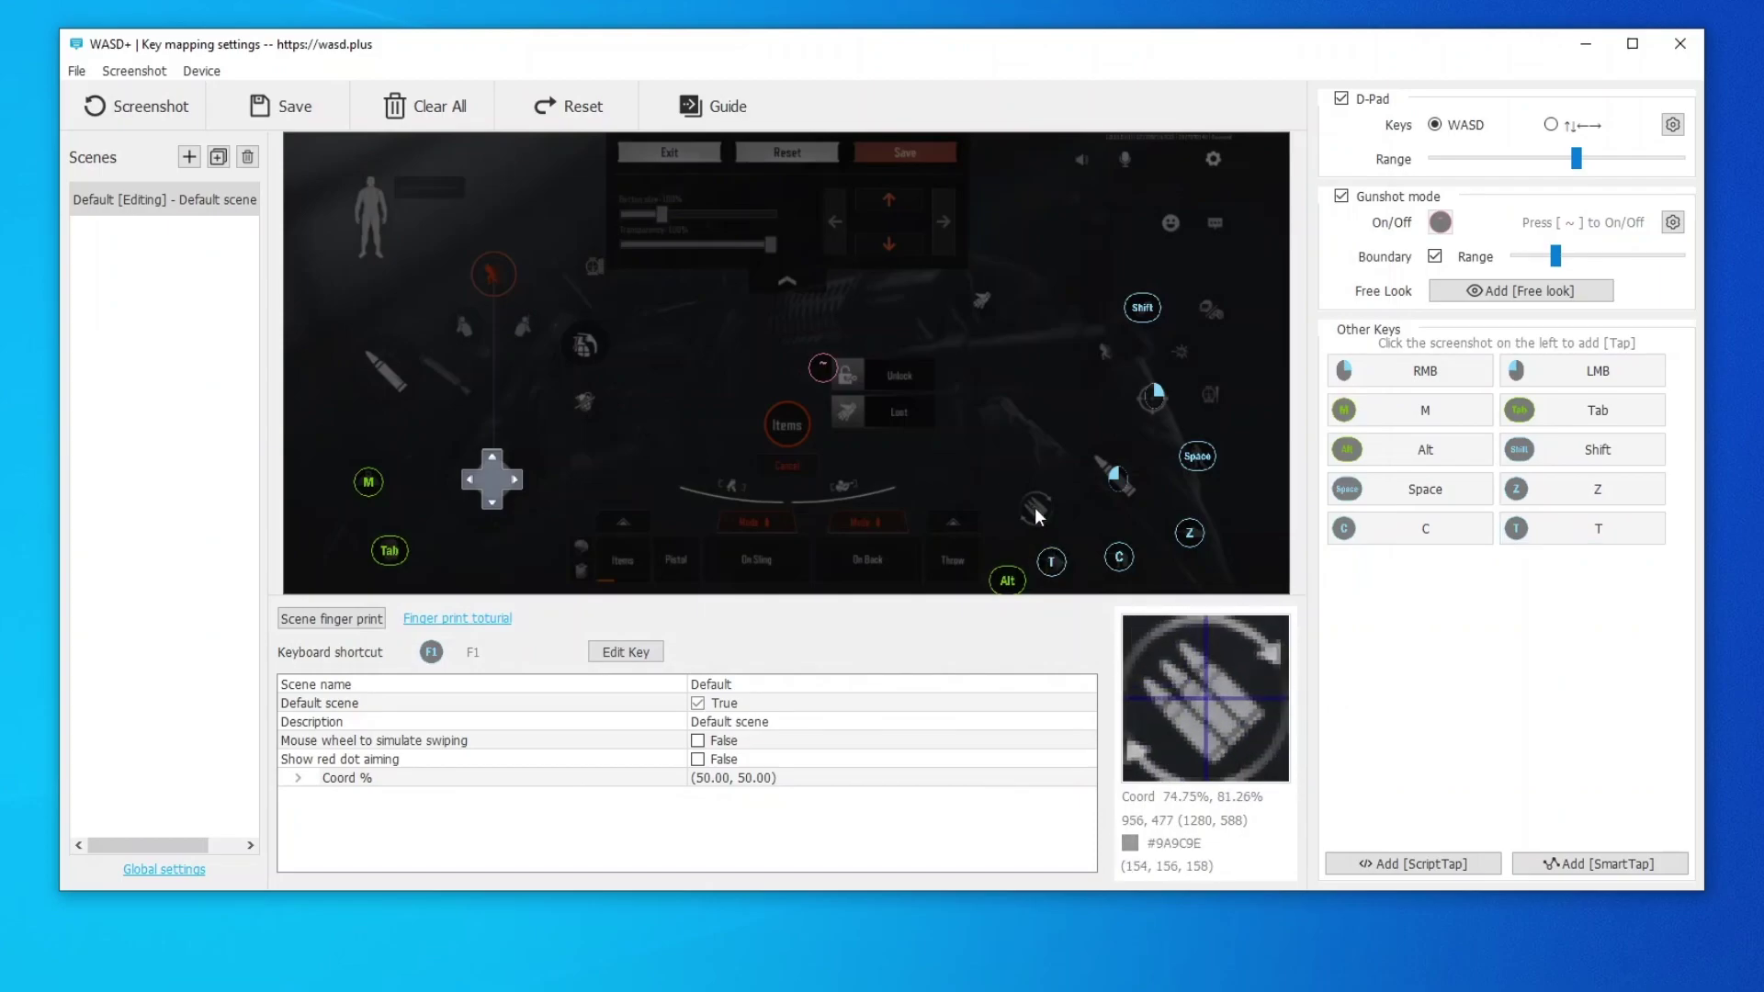
pyautogui.click(1035, 507)
pyautogui.press('r')
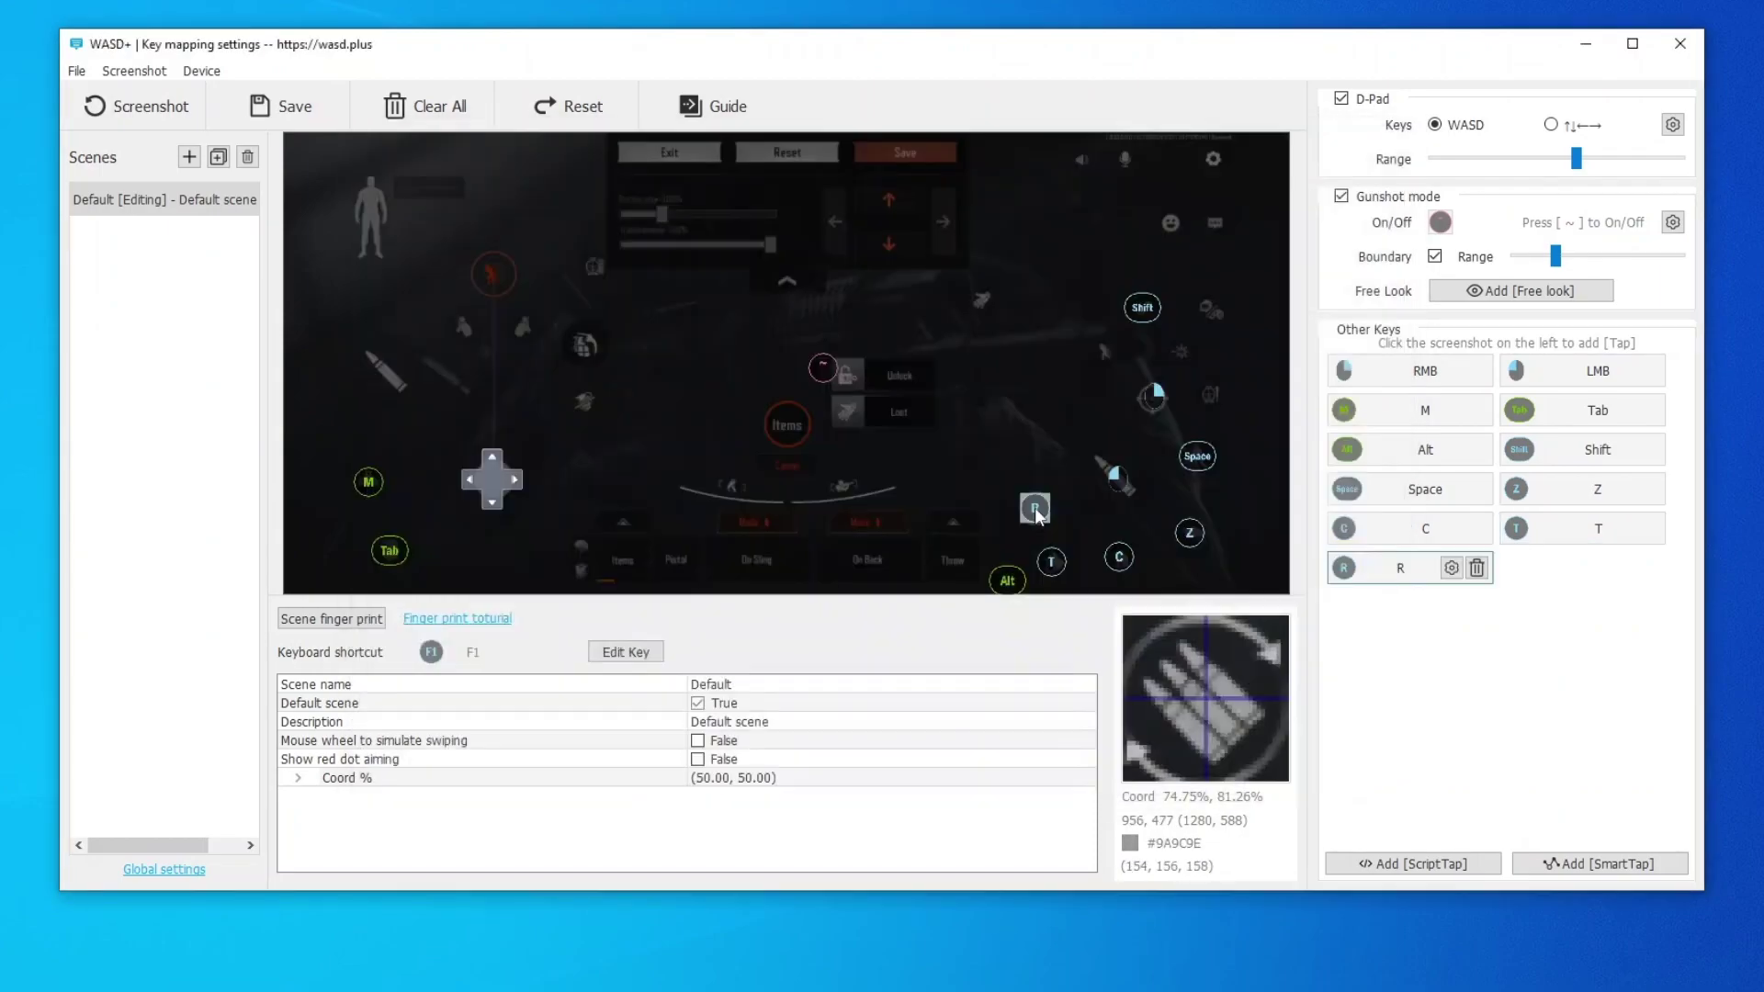
# Map the equipment slots: 1 to On Back, 2 to On Sling, 3 to Pistol, 4 to Throw, and 5 to Items.
pyautogui.click(864, 557)
pyautogui.press('1')
pyautogui.click(755, 560)
pyautogui.press('2')
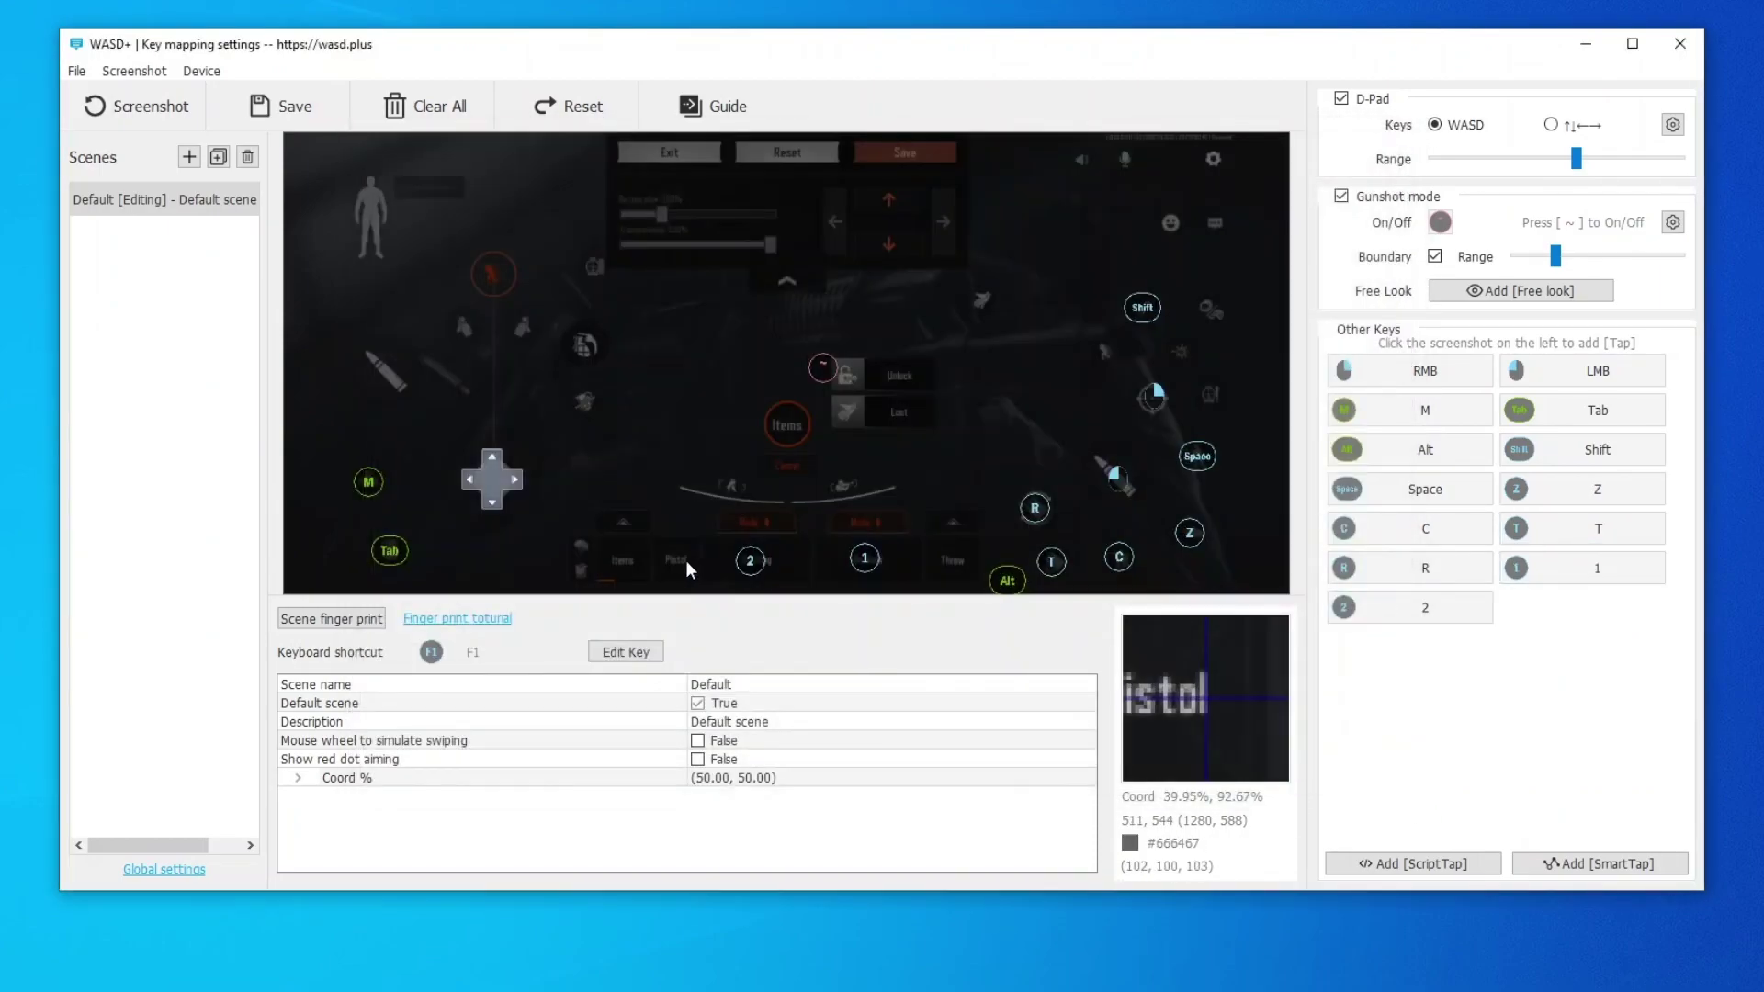
pyautogui.click(685, 561)
pyautogui.press('3')
pyautogui.click(953, 569)
pyautogui.press('4')
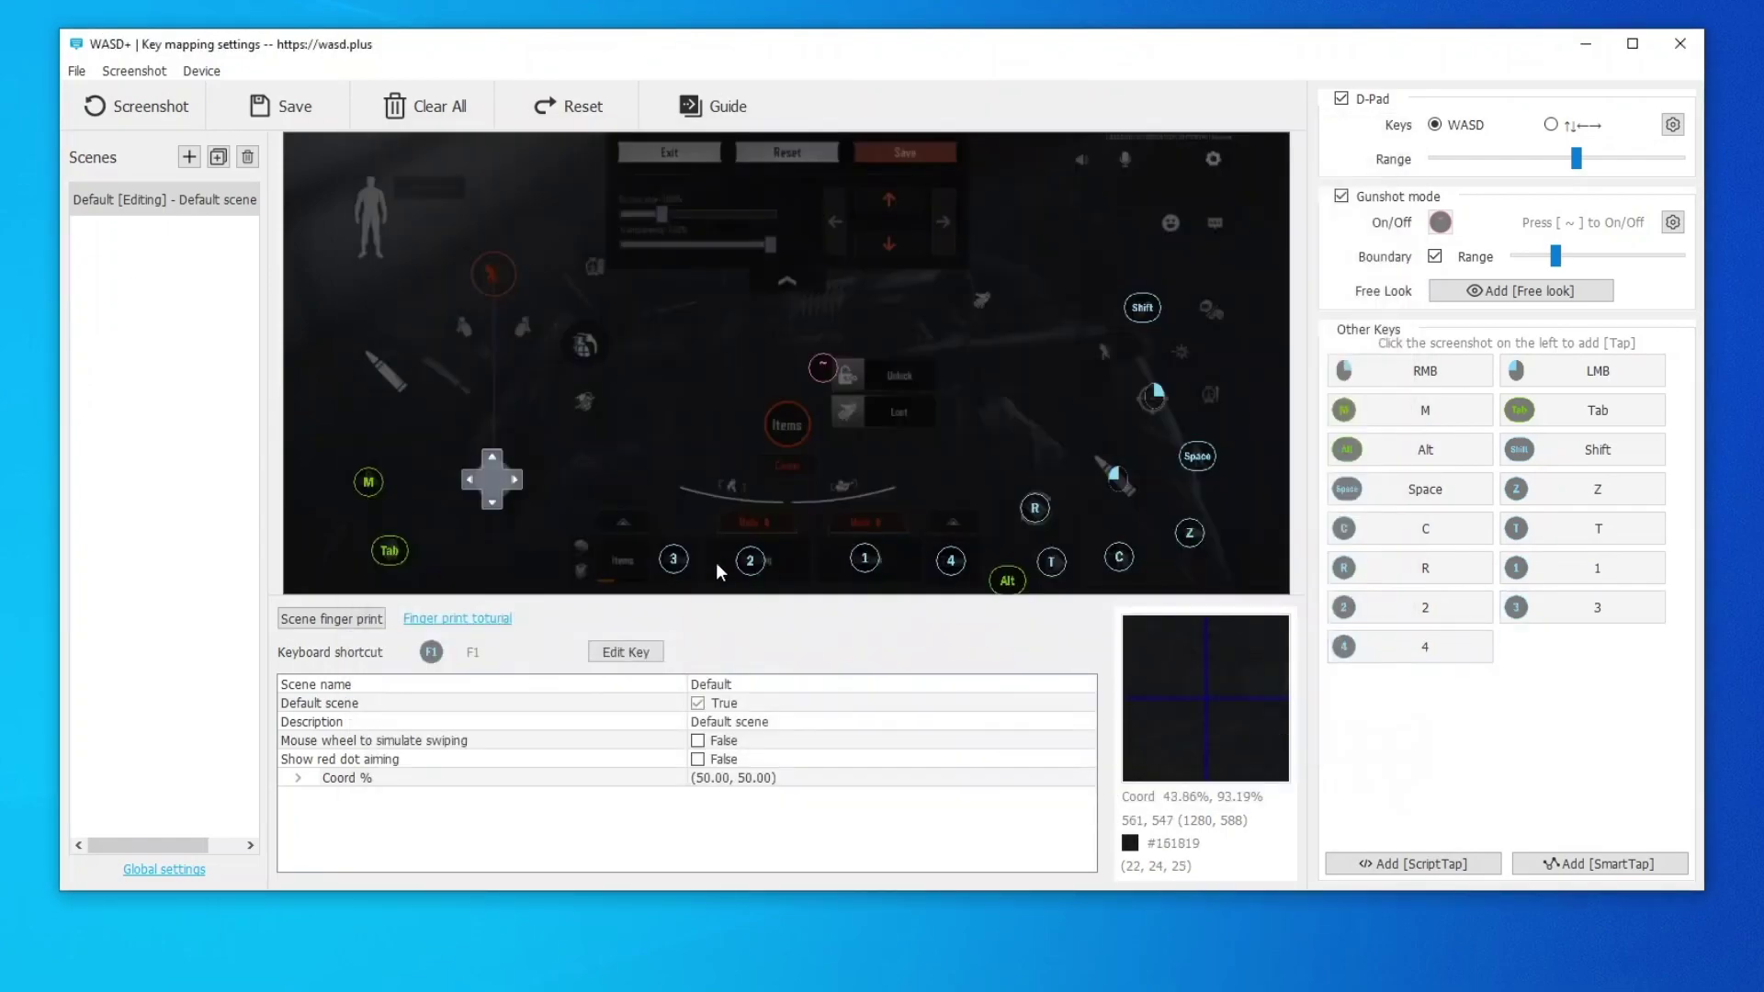
pyautogui.click(623, 558)
pyautogui.press('5')
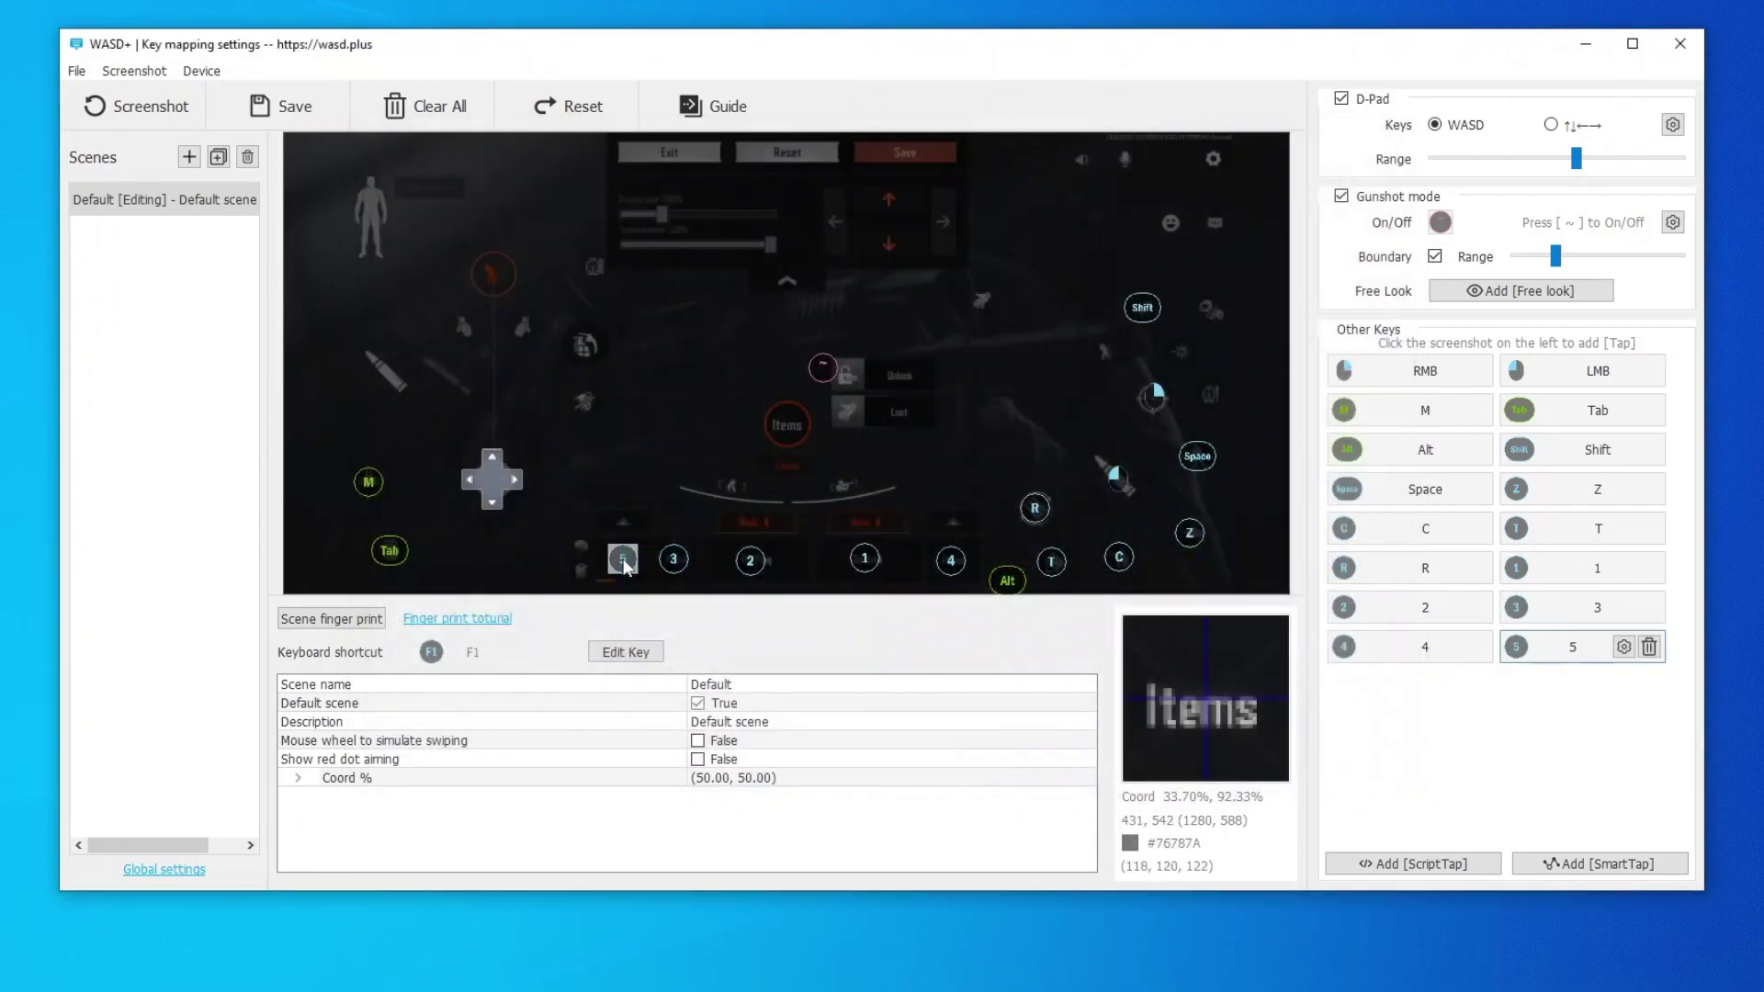
# Map X to the Cancel button and the middle mouse button to the Mode button above the On Back slot.
pyautogui.click(786, 466)
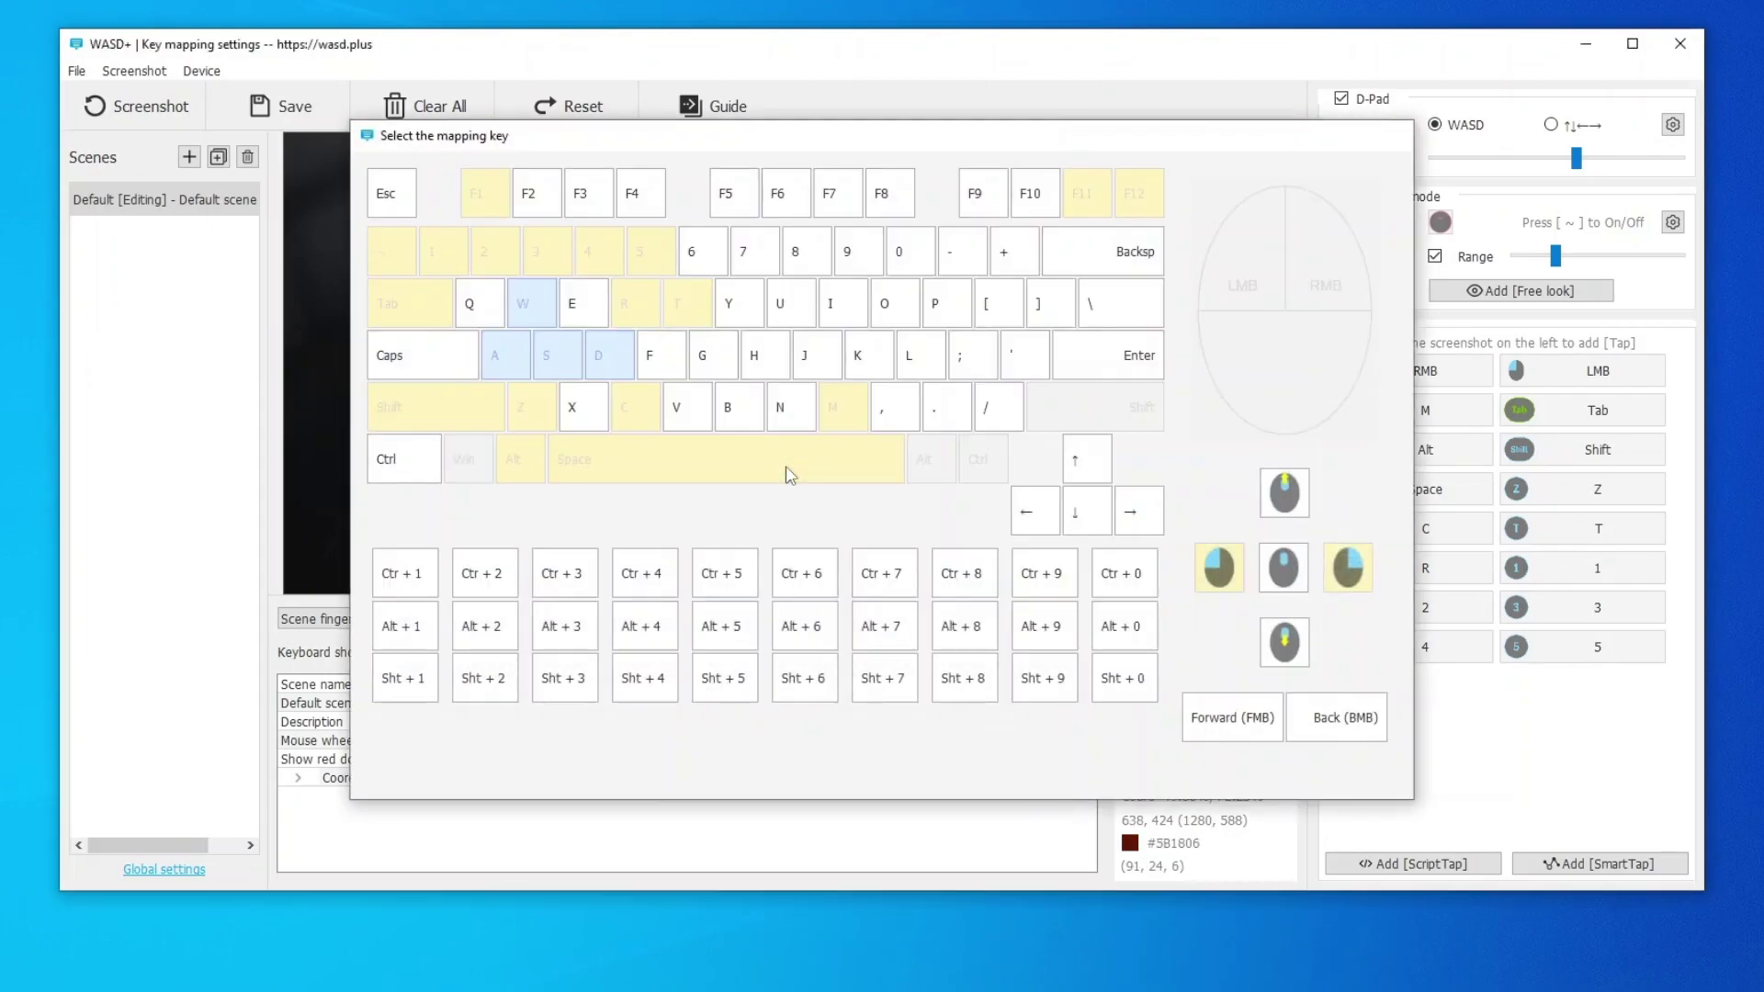
pyautogui.press('x')
pyautogui.click(867, 530)
pyautogui.middleClick(880, 527)
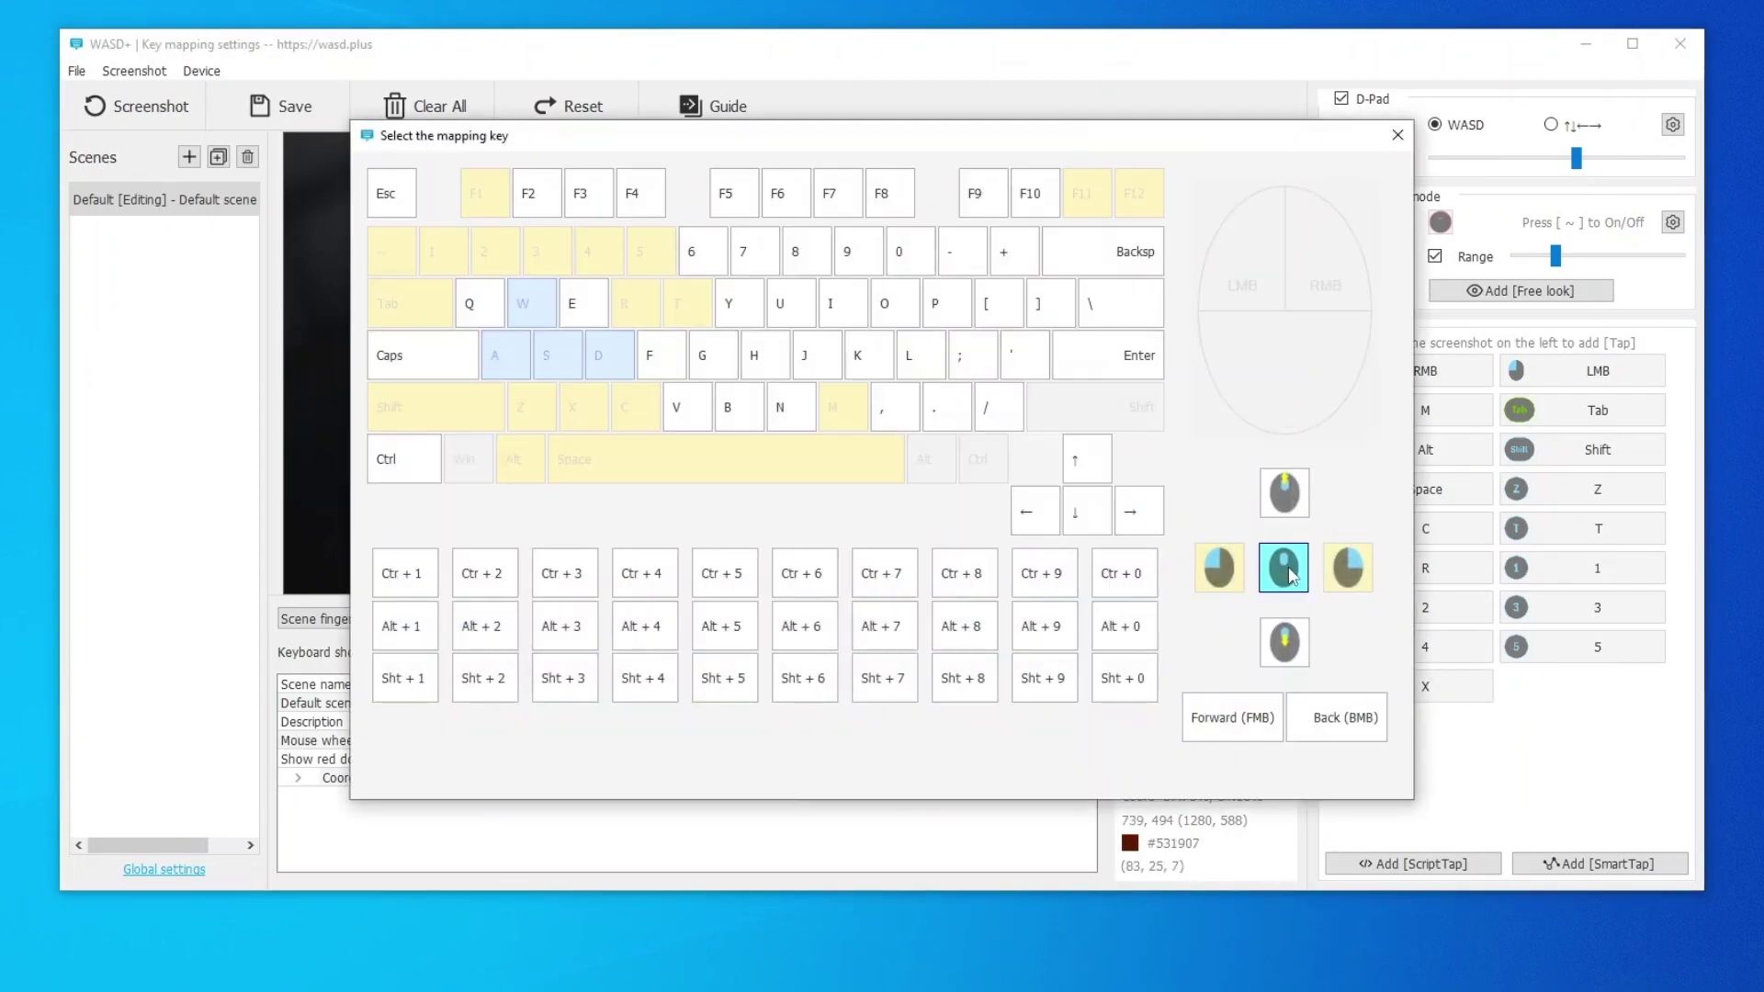
# Map V to the icon below the circled grenade icon, and E and Q to the right and left lean icons.
pyautogui.click(582, 399)
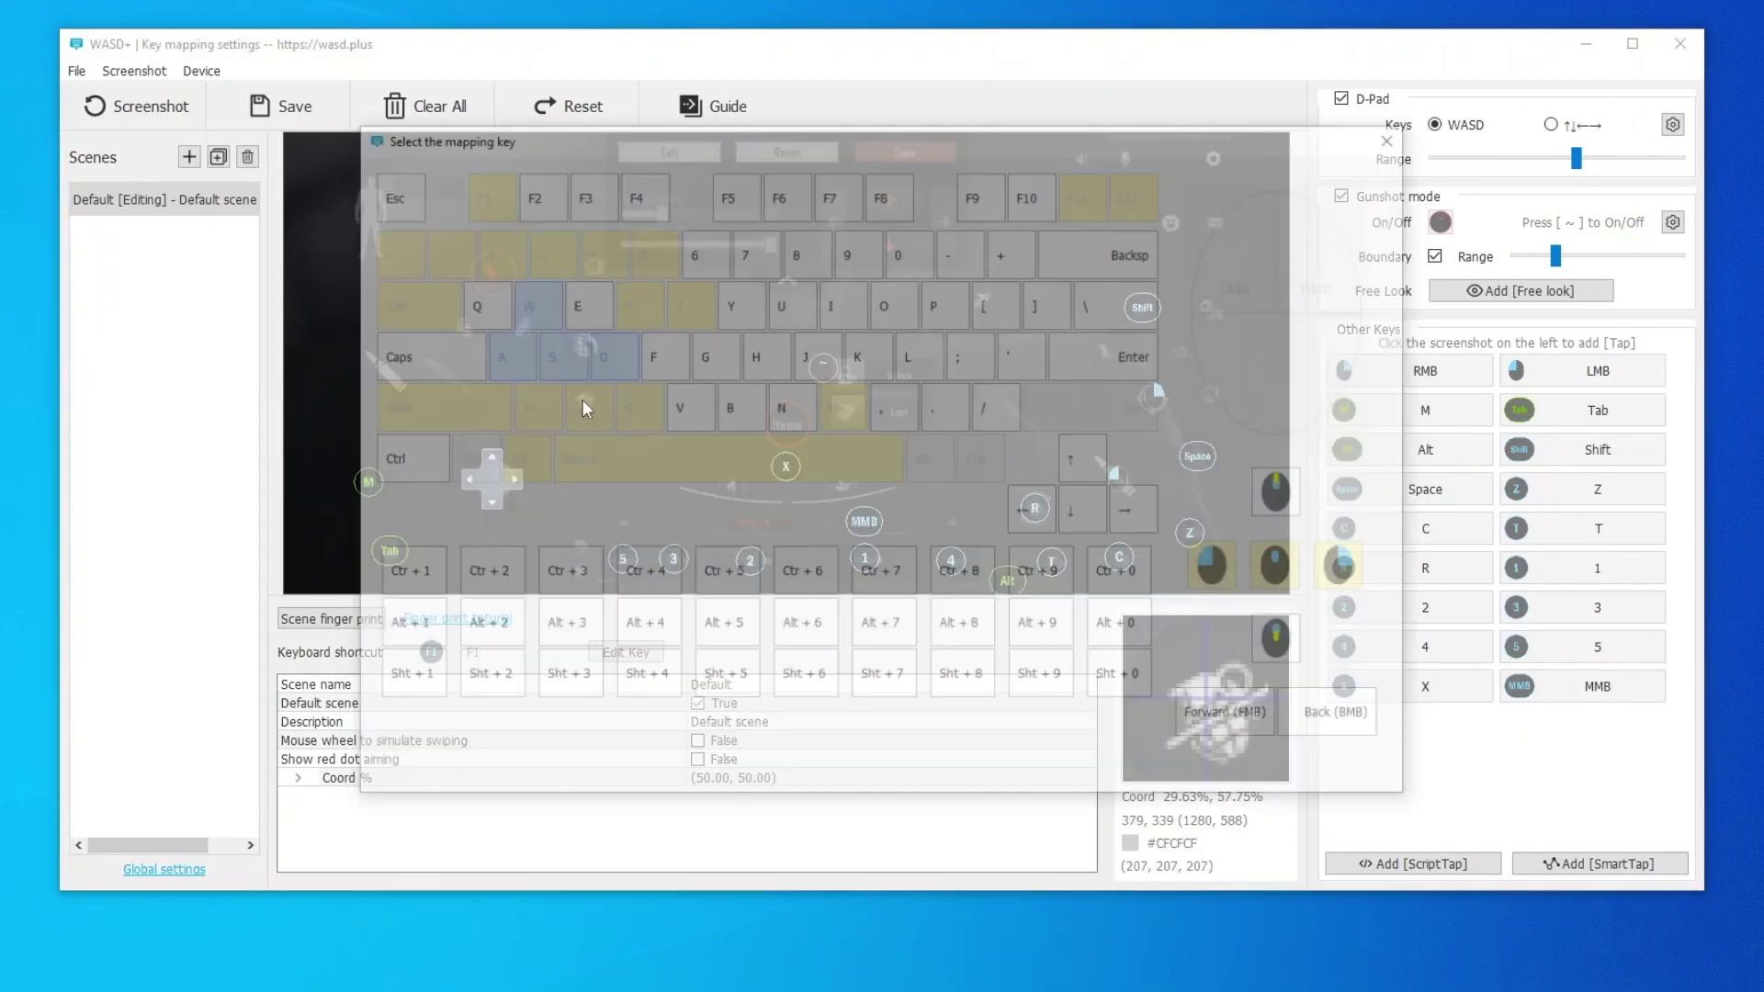
pyautogui.press('v')
pyautogui.click(521, 323)
pyautogui.press('e')
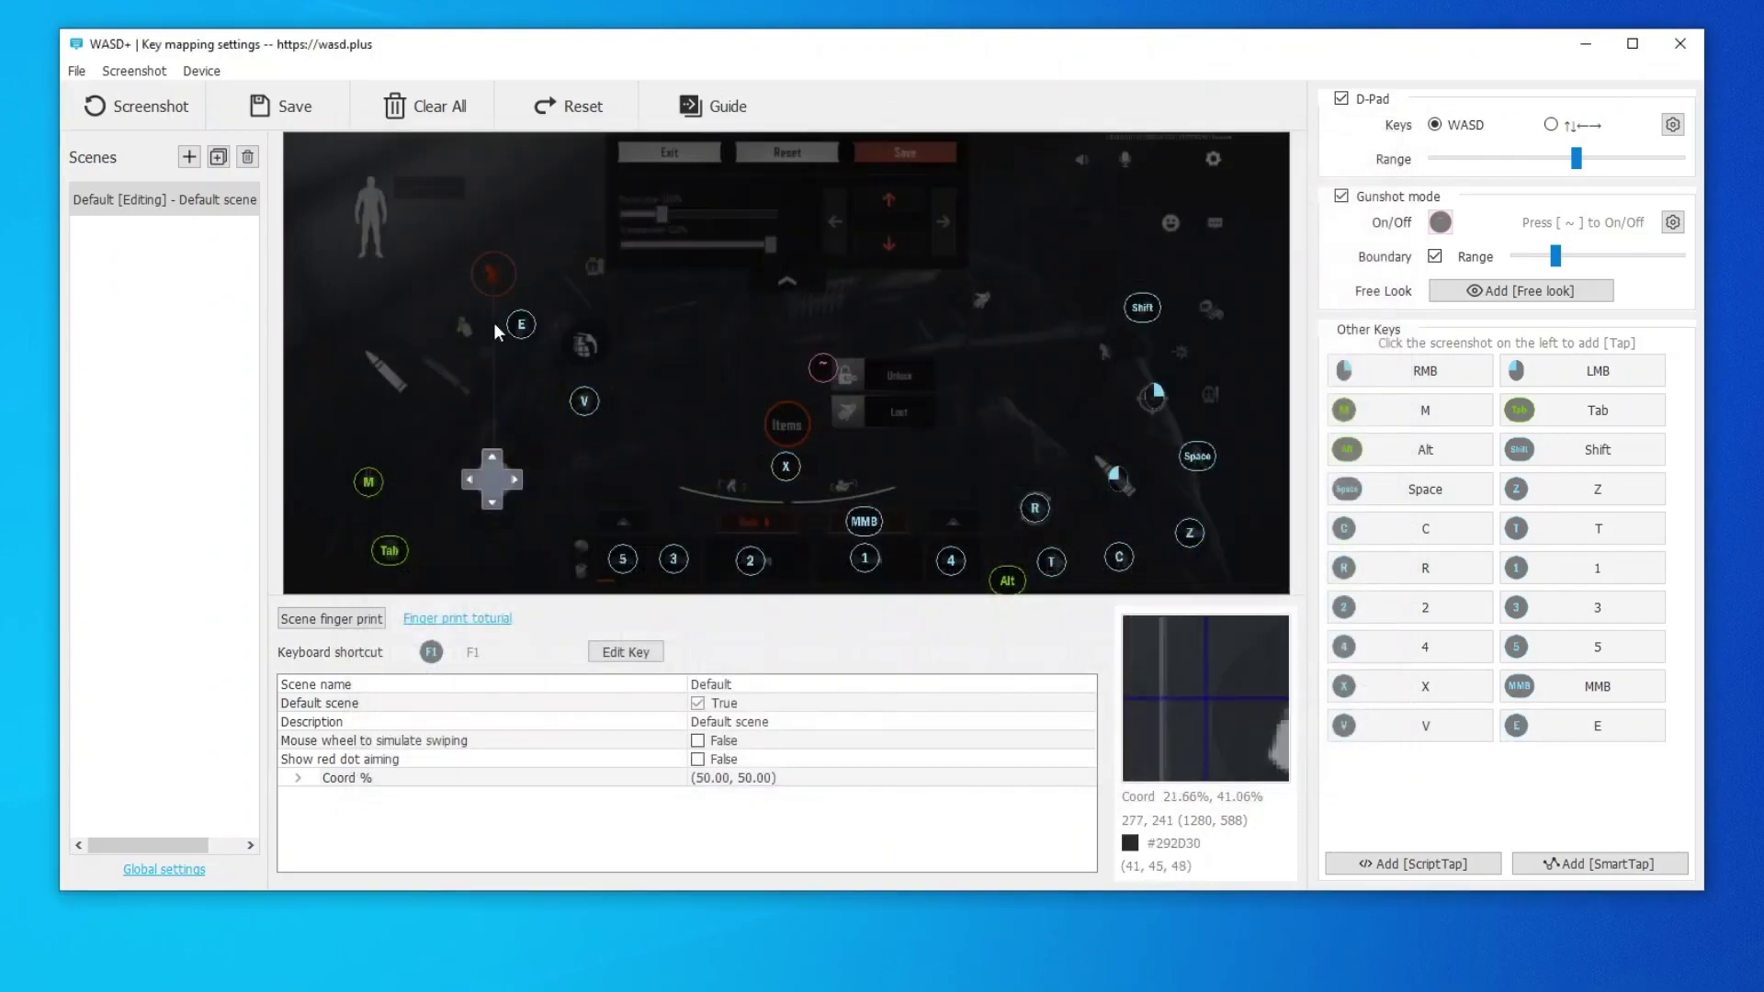
pyautogui.click(465, 324)
pyautogui.press('q')
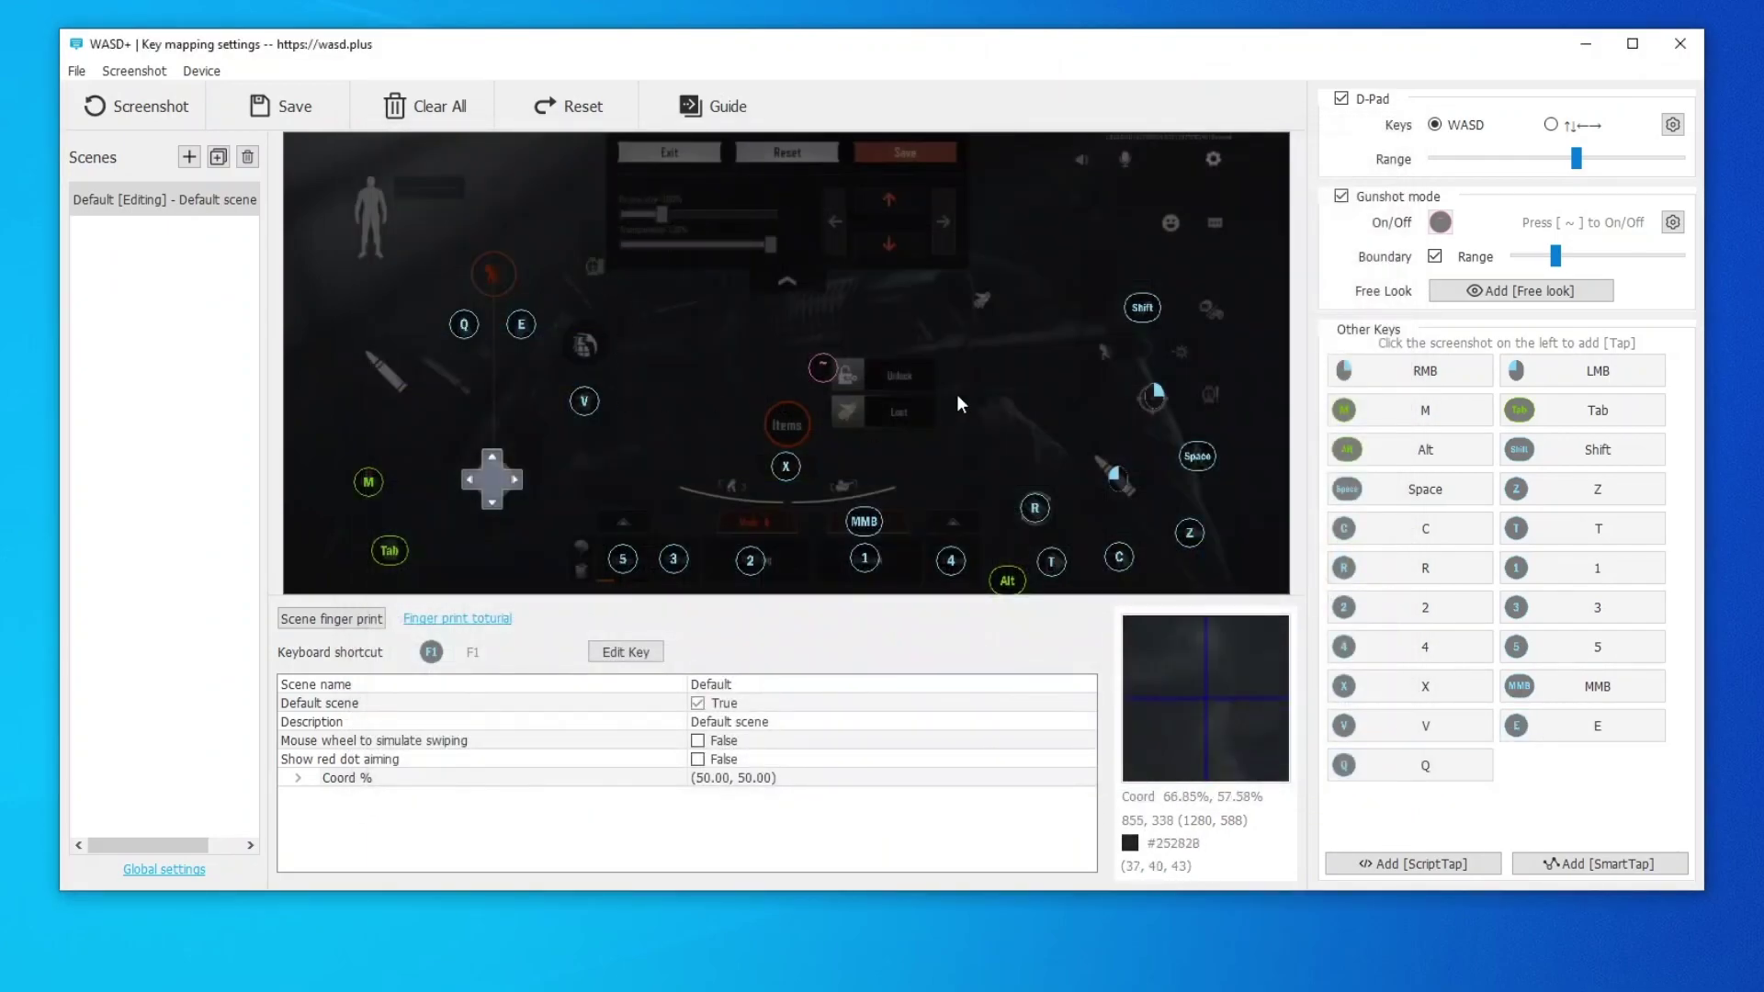
# Map F to Unlock and add a Tap & Release mouse script key G on the Loot button.
pyautogui.click(897, 377)
pyautogui.press('f')
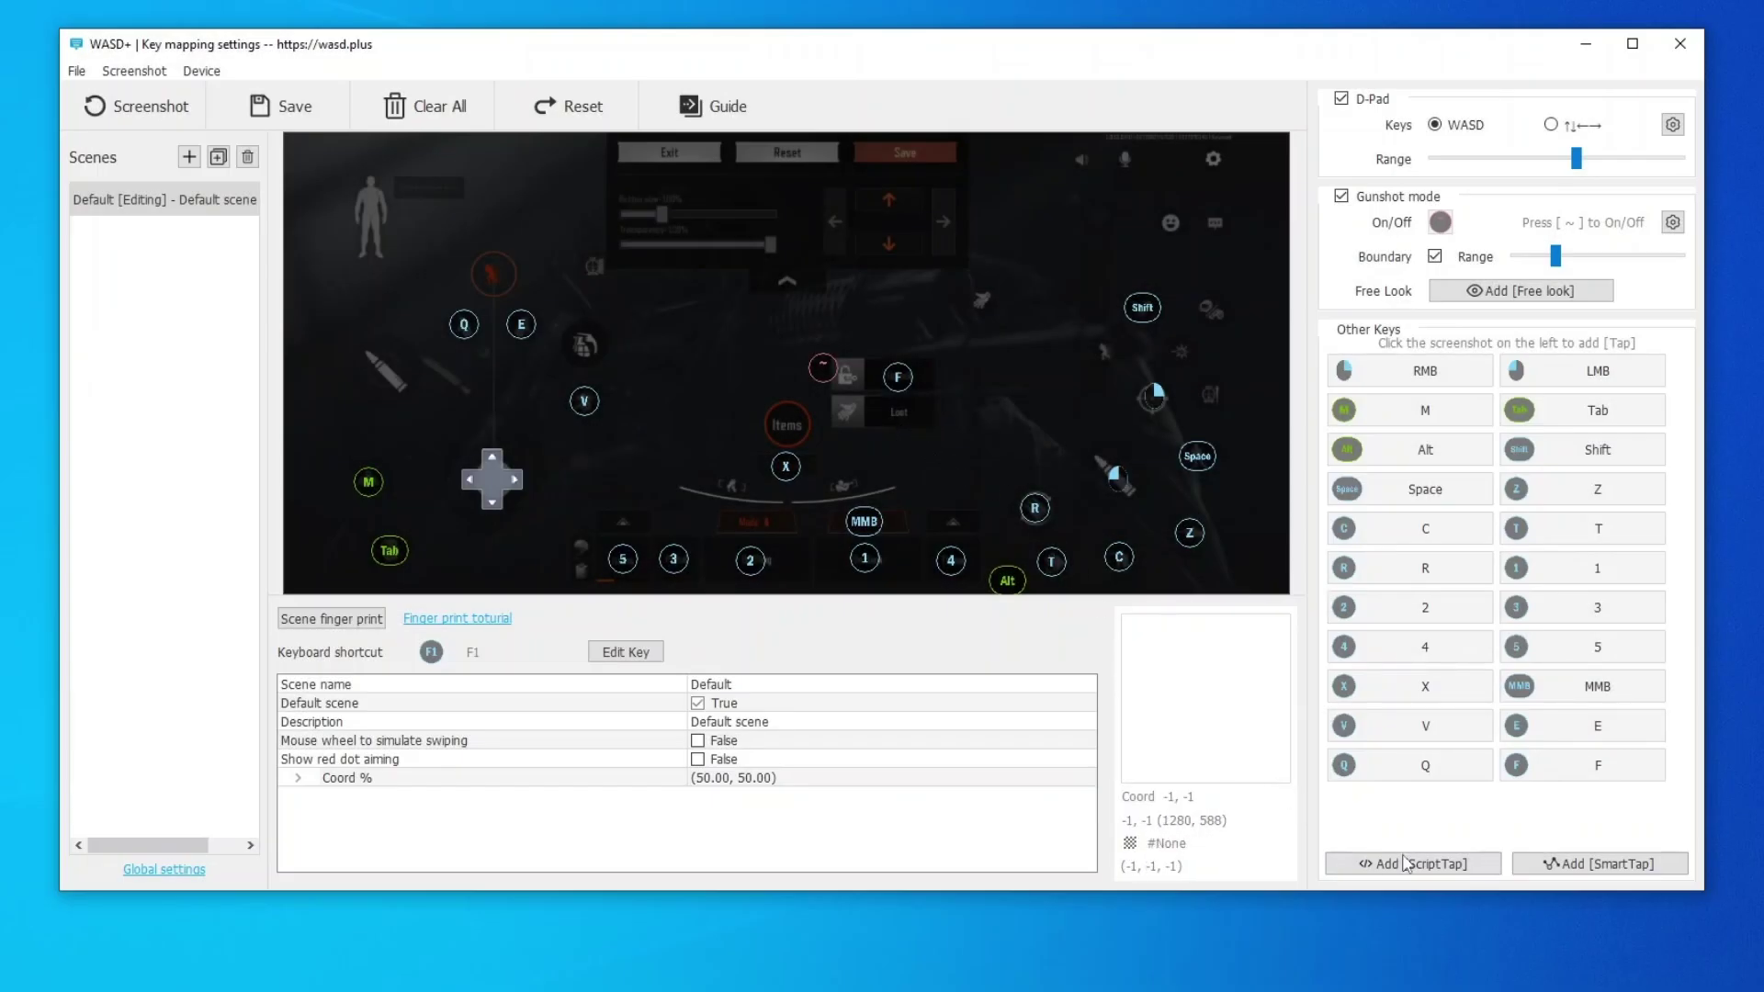
pyautogui.click(1415, 868)
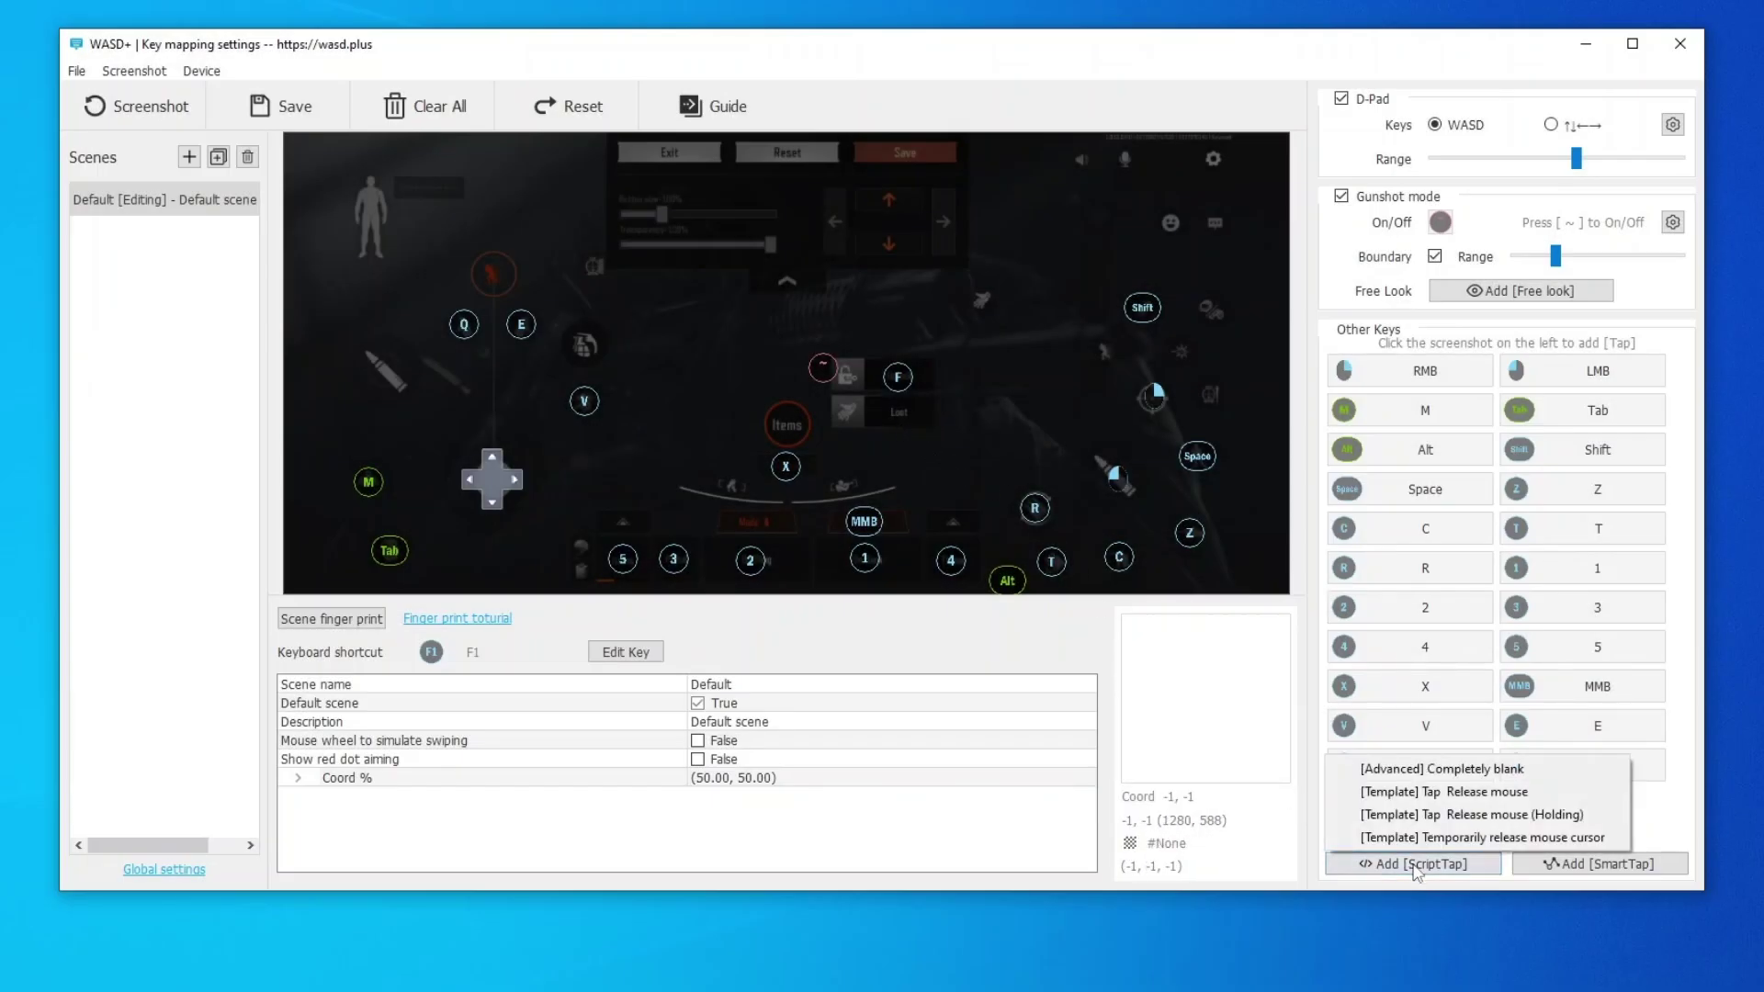
pyautogui.click(1463, 796)
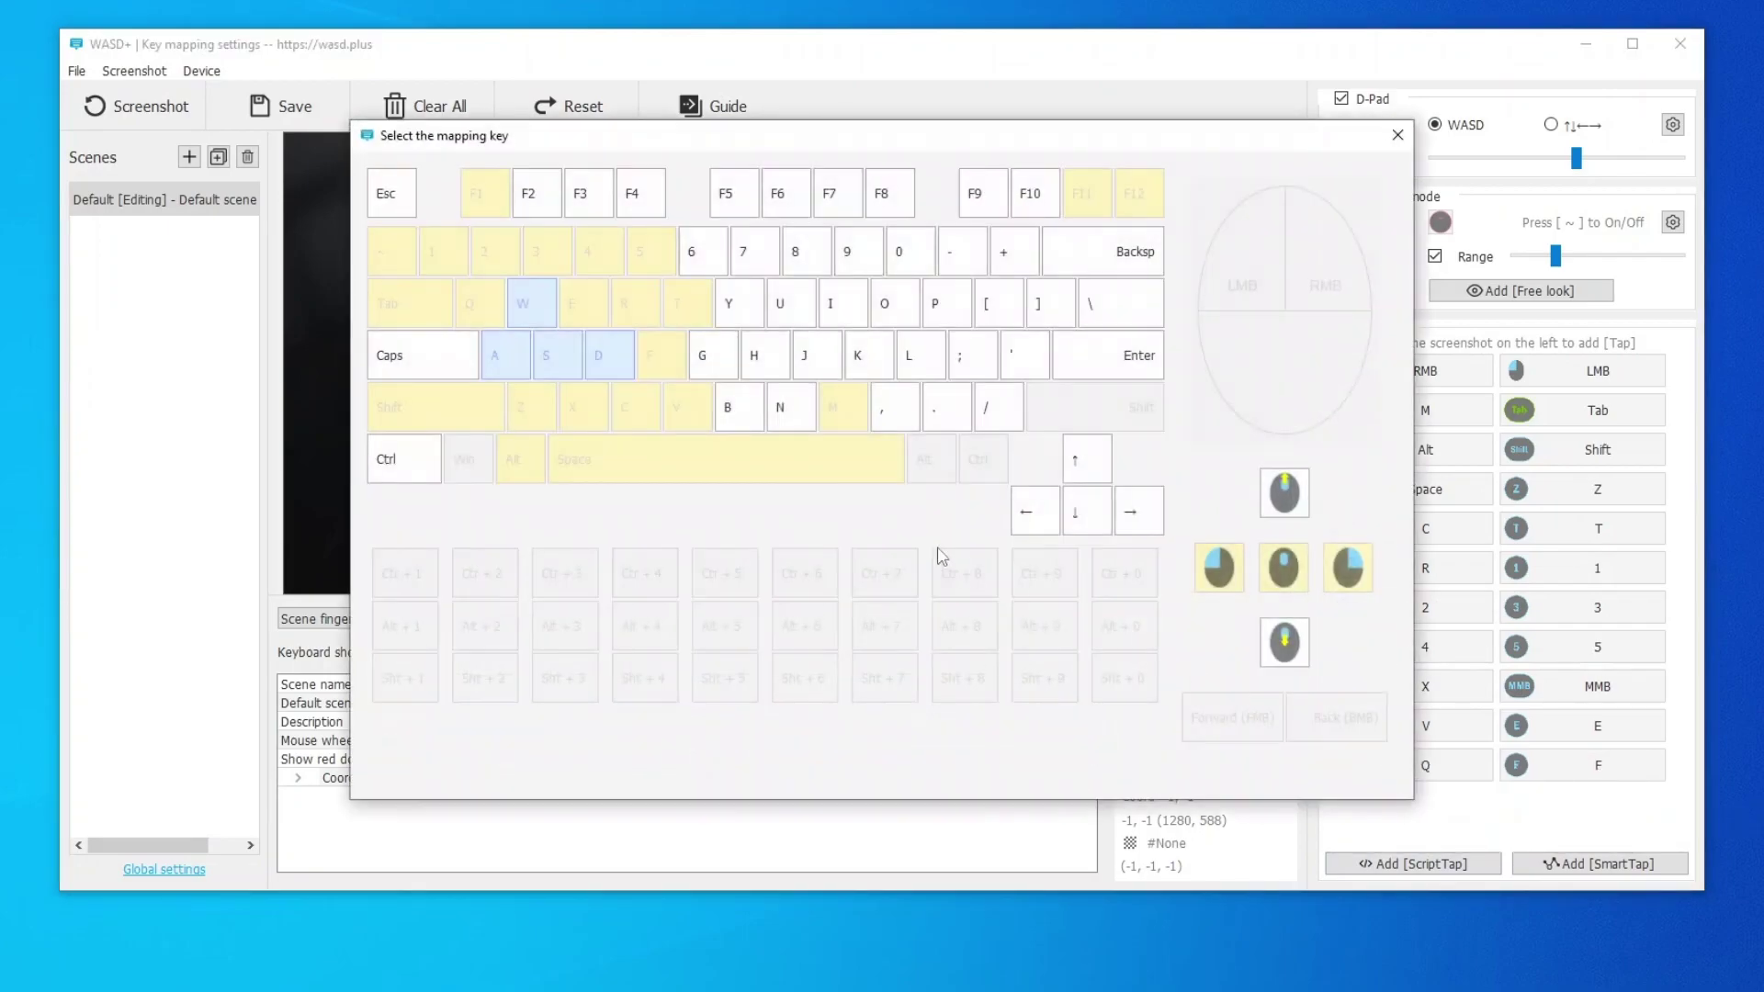
pyautogui.click(713, 355)
pyautogui.moveTo(785, 362); pyautogui.dragTo(895, 411)
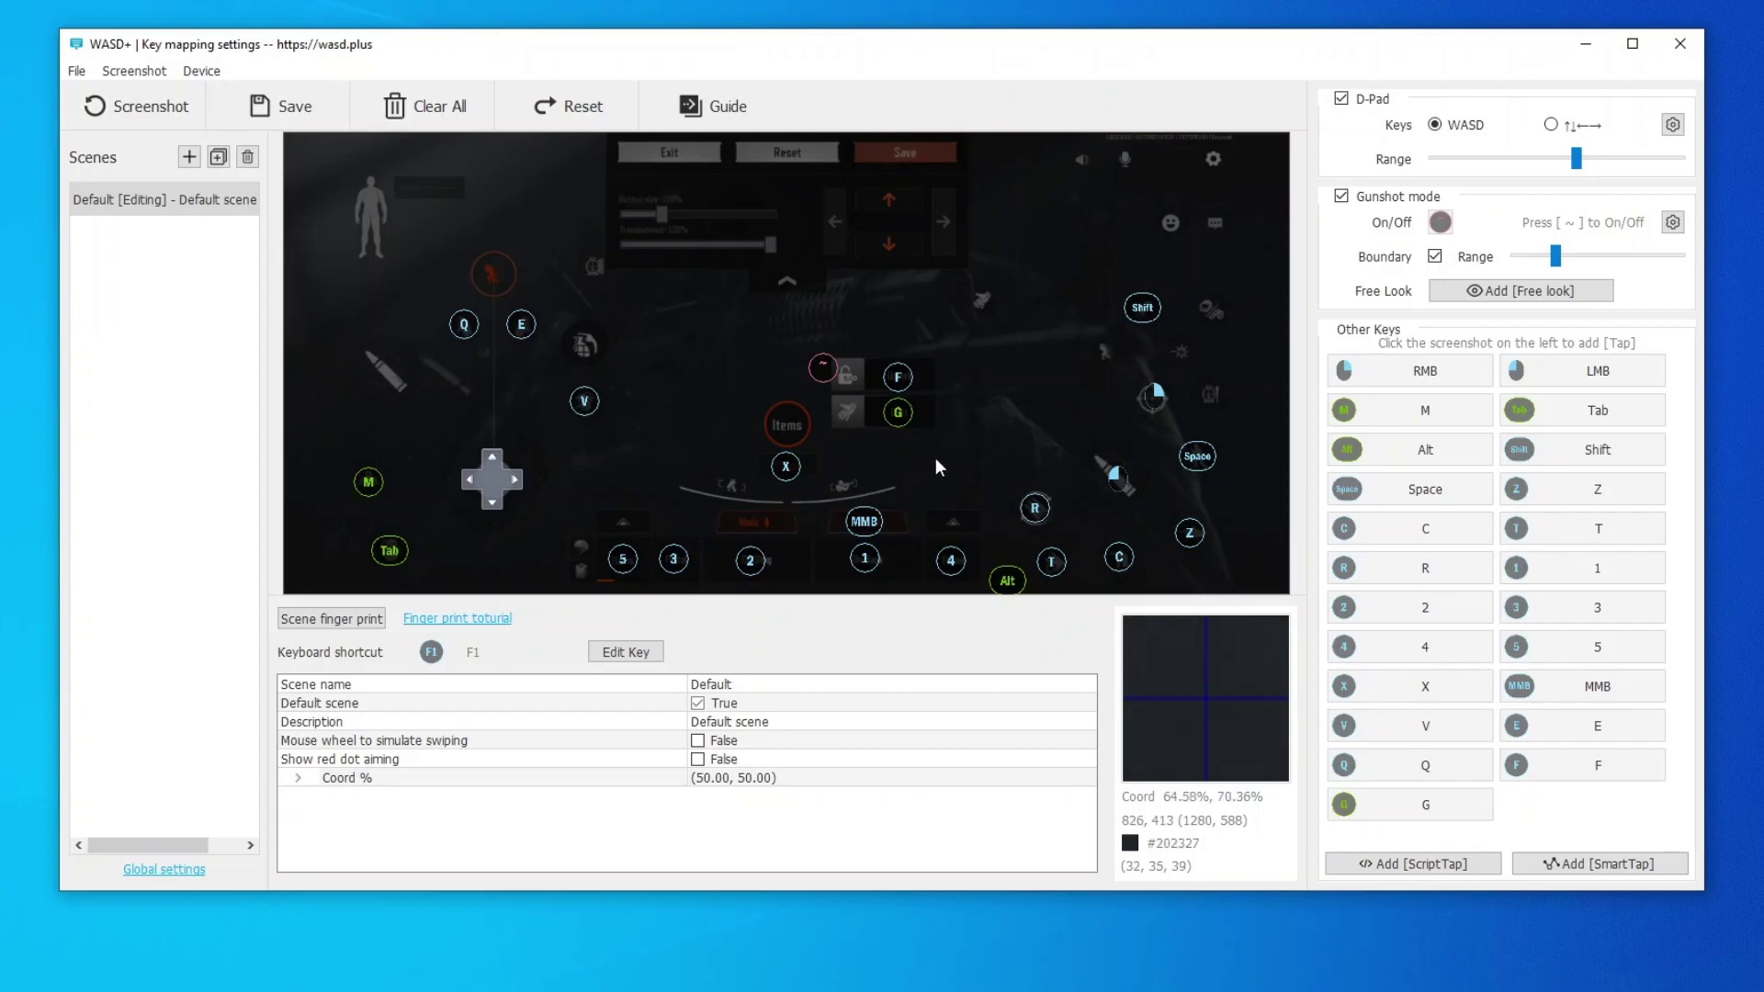
# Add a Tap & Release mouse script key B and place it on the arrow above the Throw slot.
pyautogui.click(1415, 864)
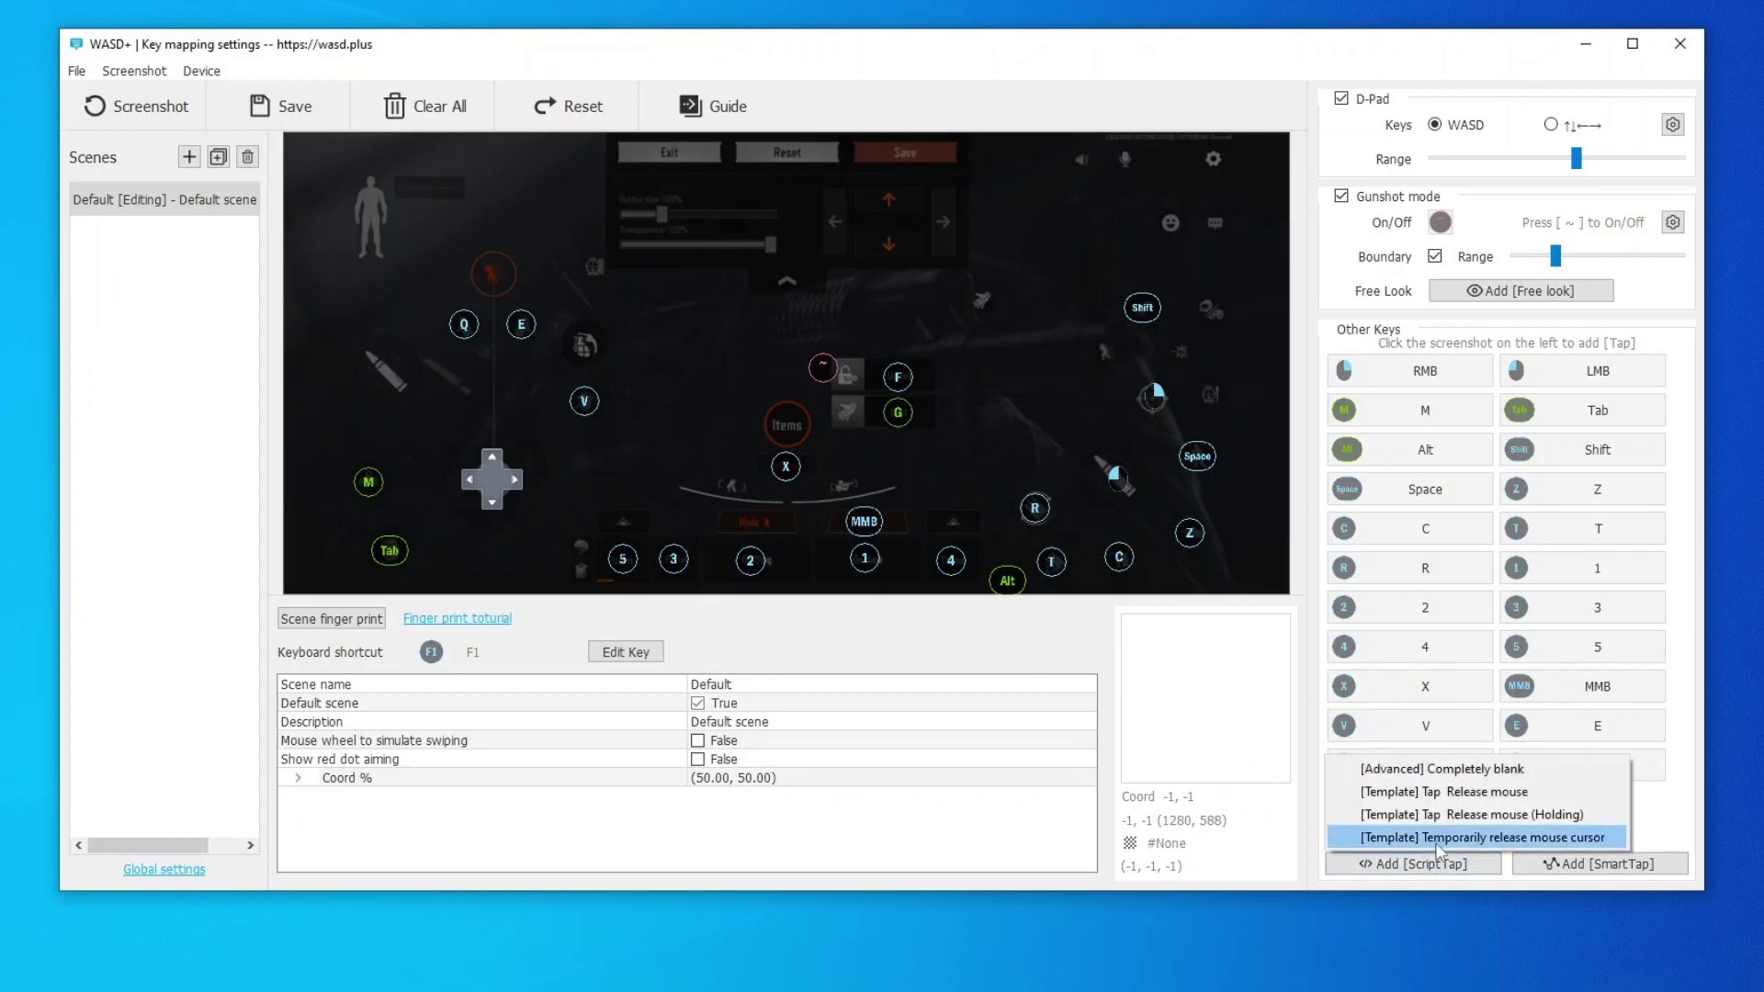
pyautogui.click(1478, 792)
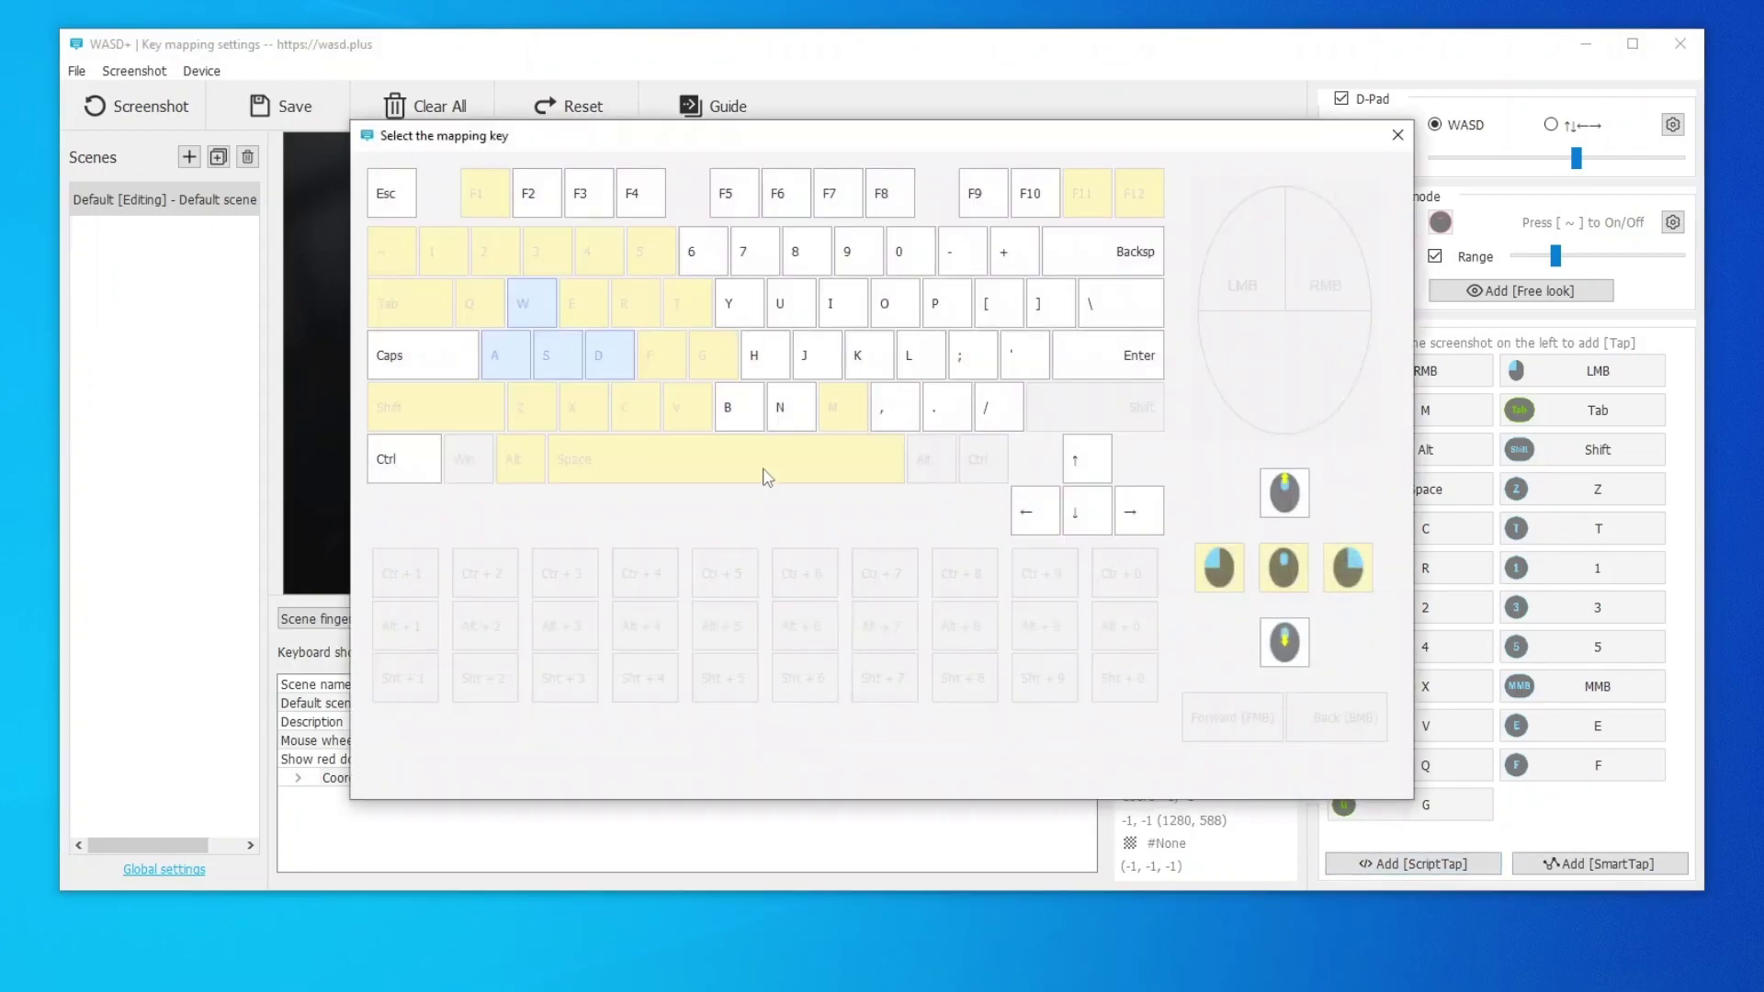
pyautogui.click(728, 407)
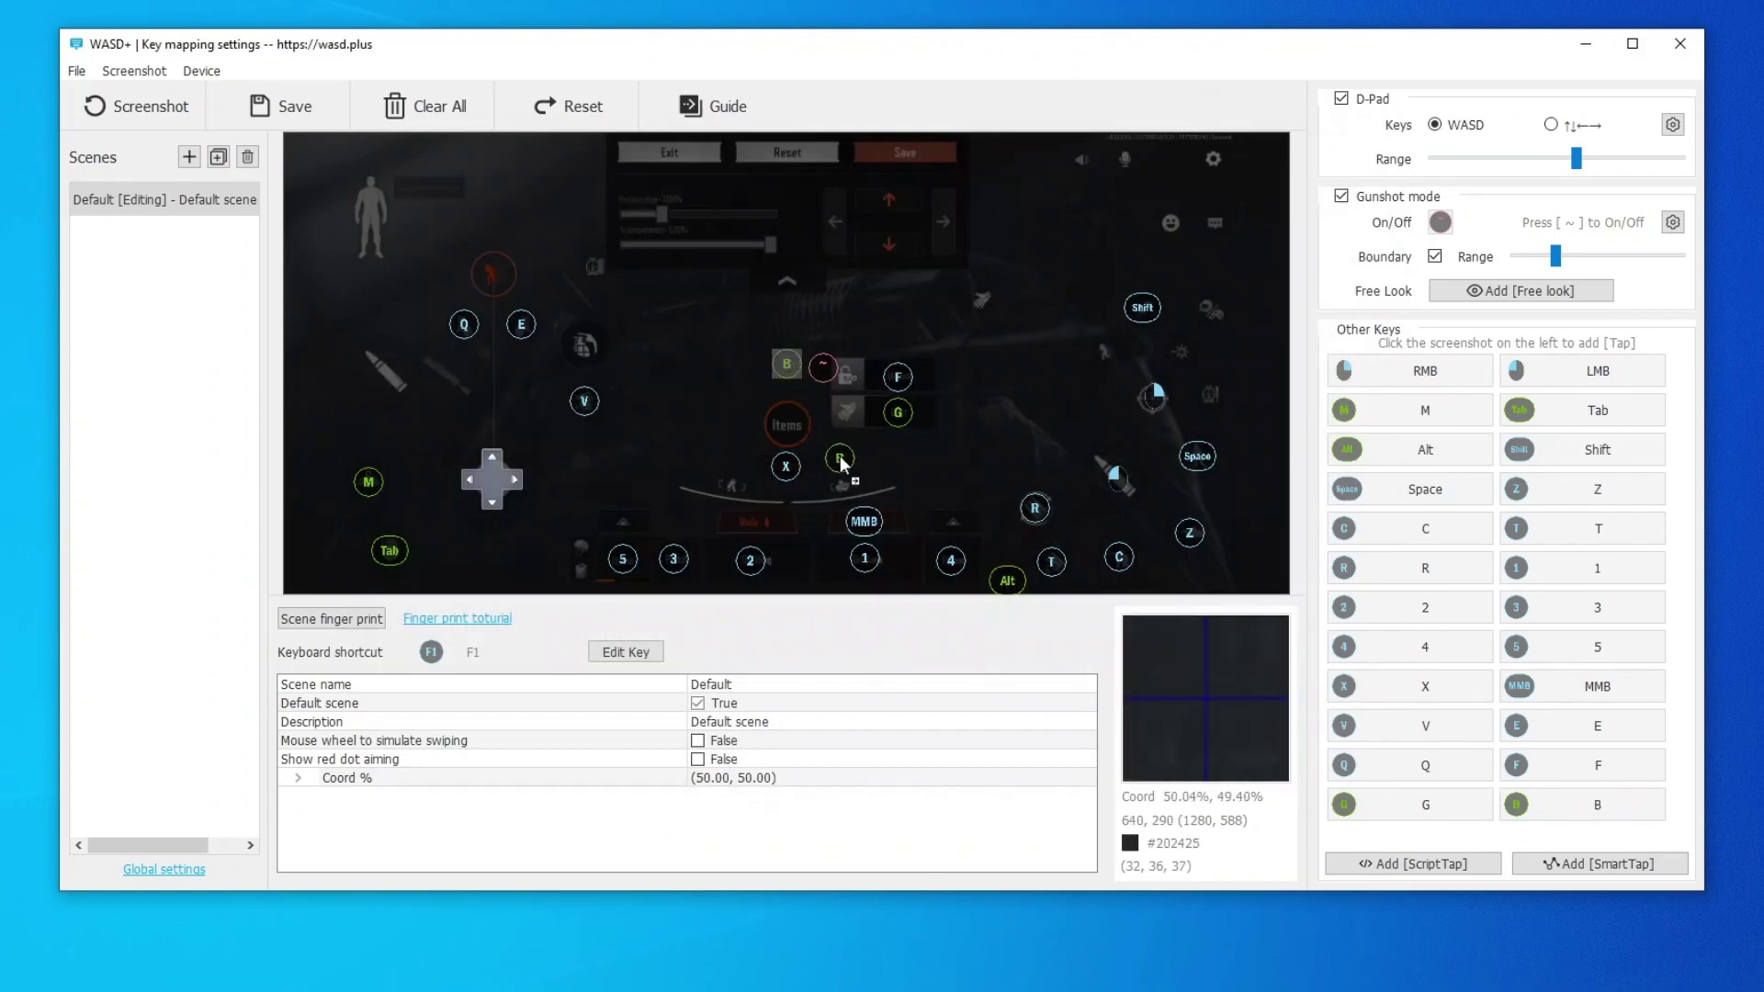
pyautogui.moveTo(956, 530); pyautogui.dragTo(944, 522)
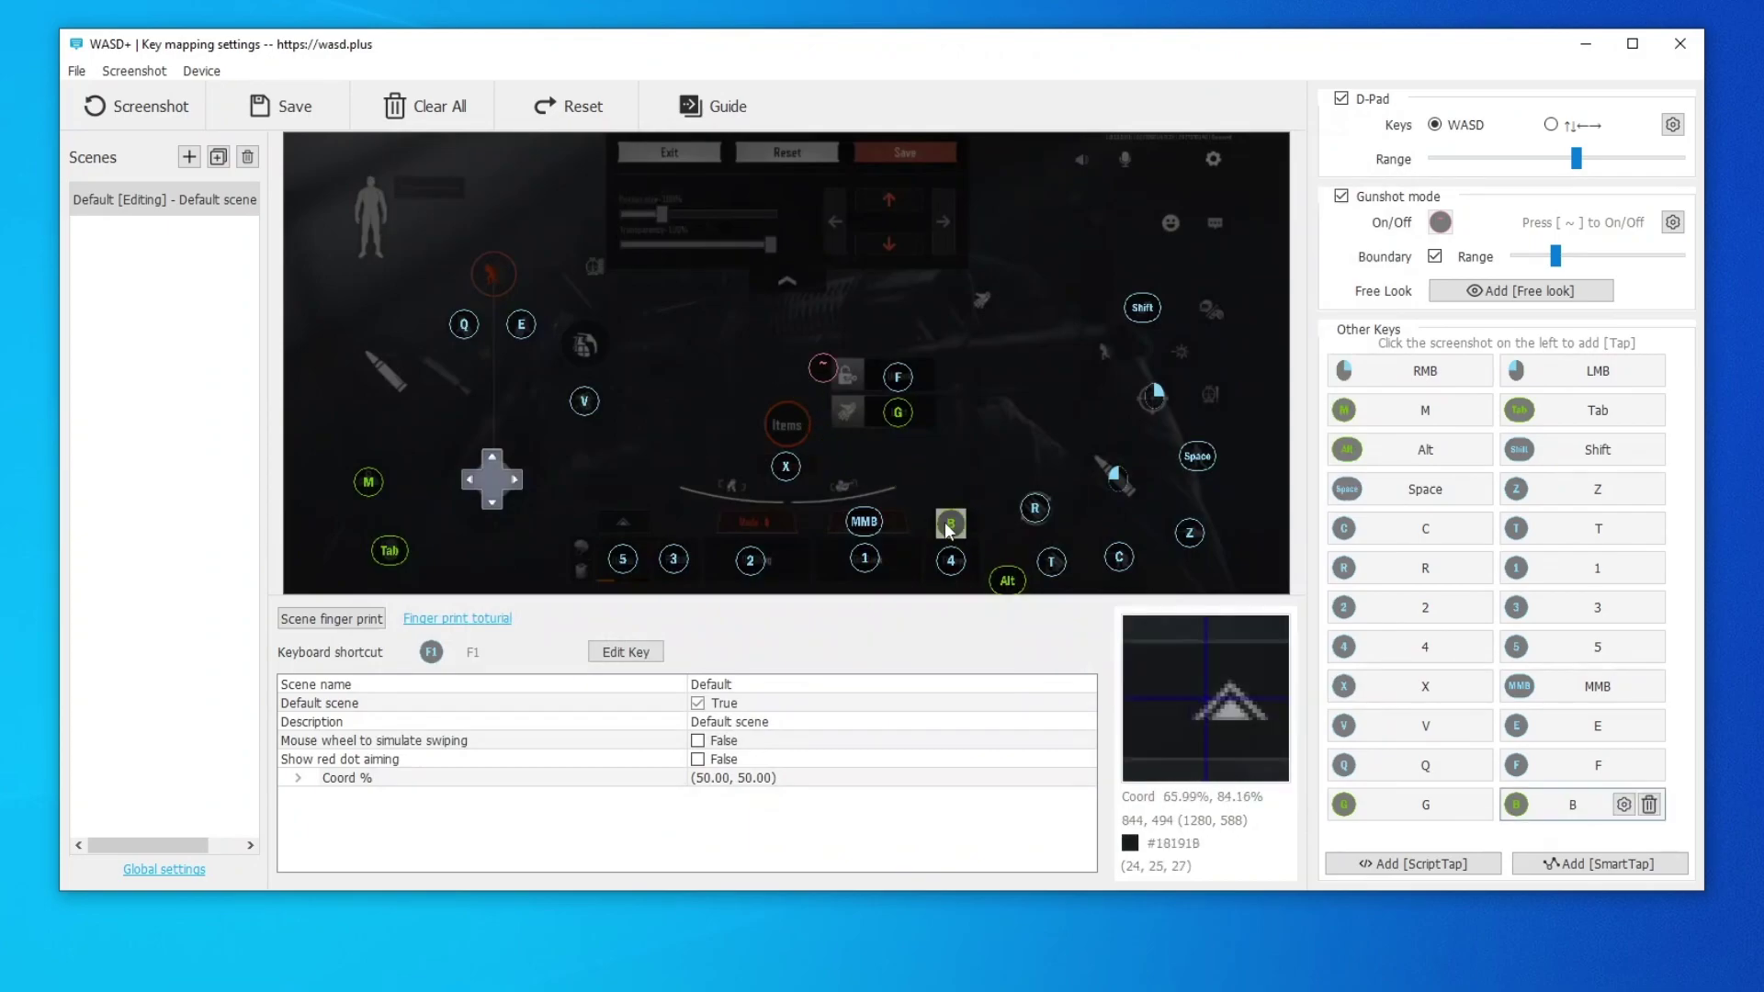
# Set key B's key-up action to "enter shooting" and save the key mapping.
pyautogui.click(945, 524)
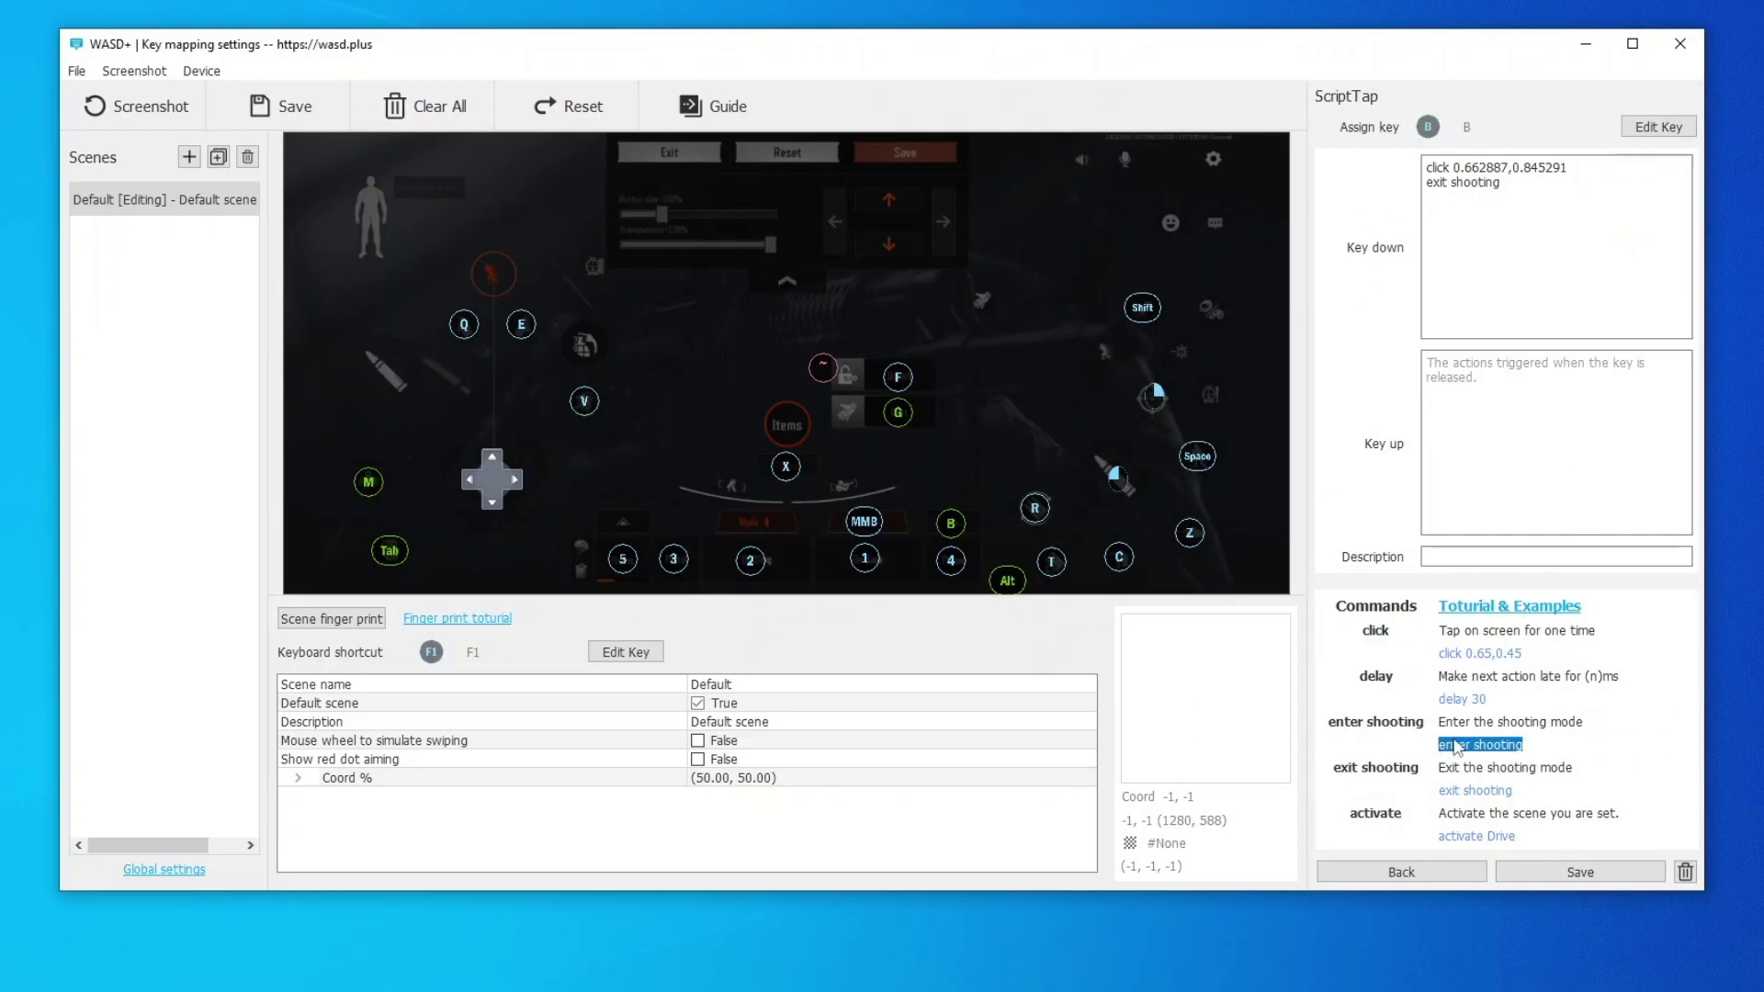
pyautogui.write('enter shooting')
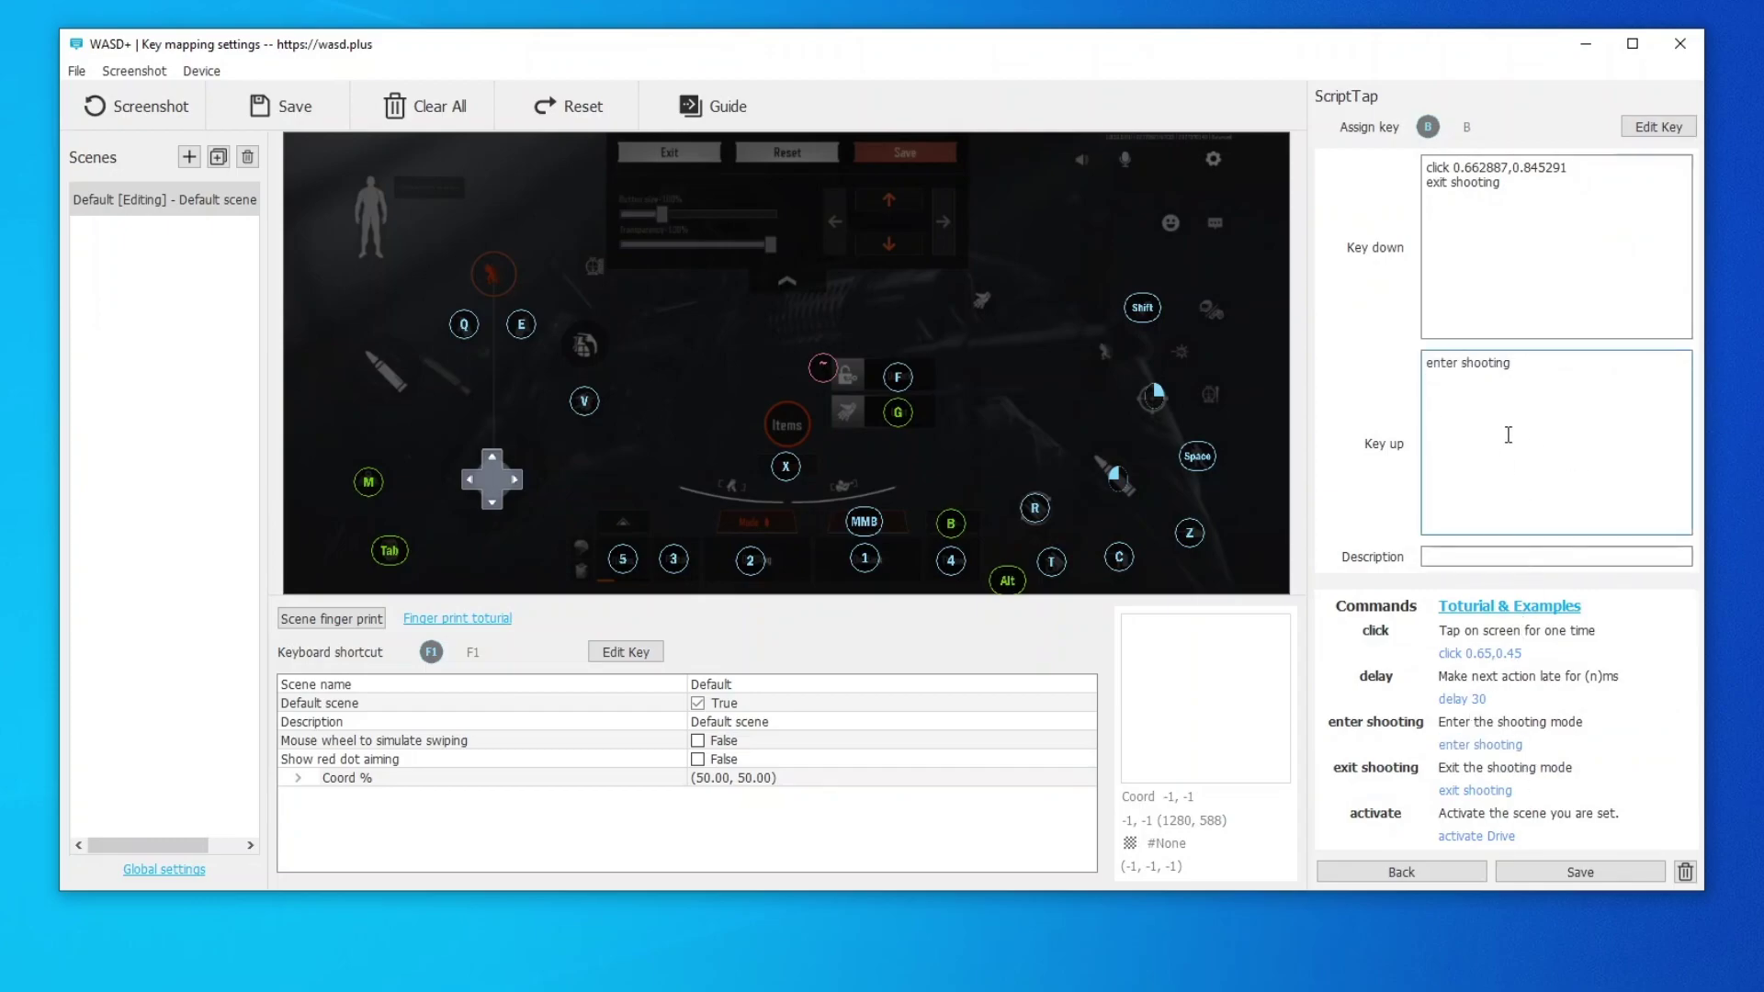
pyautogui.click(1568, 880)
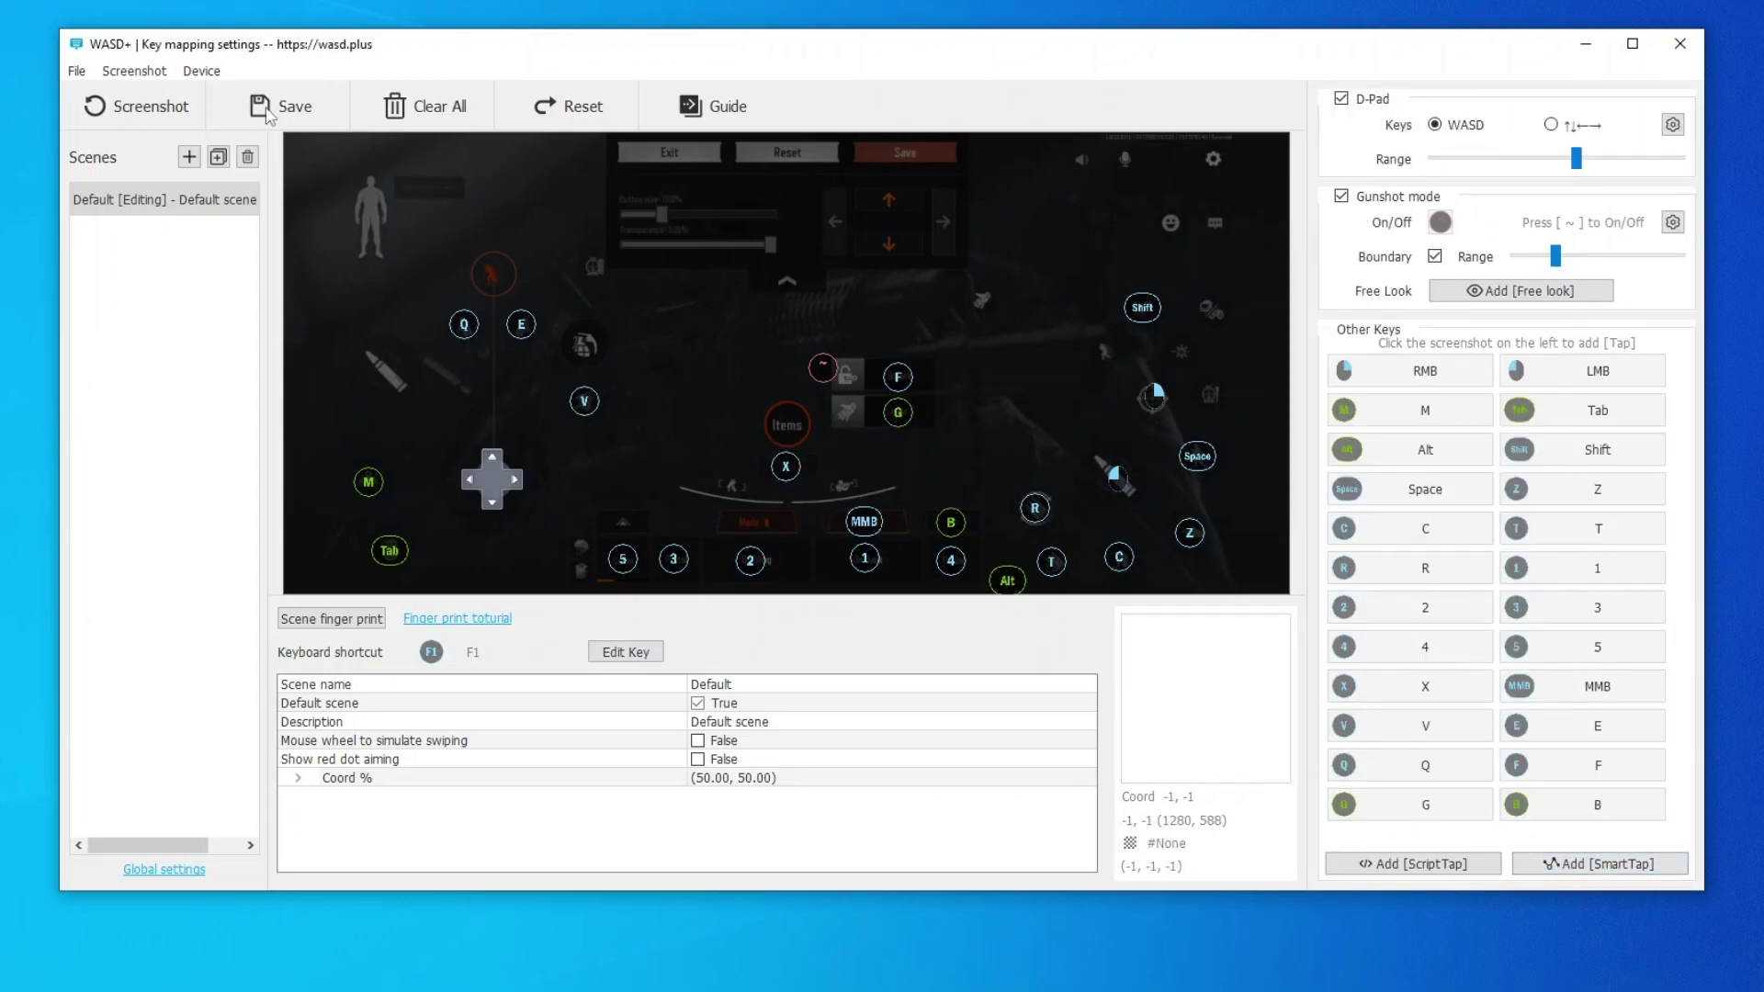
pyautogui.click(264, 108)
pyautogui.click(899, 495)
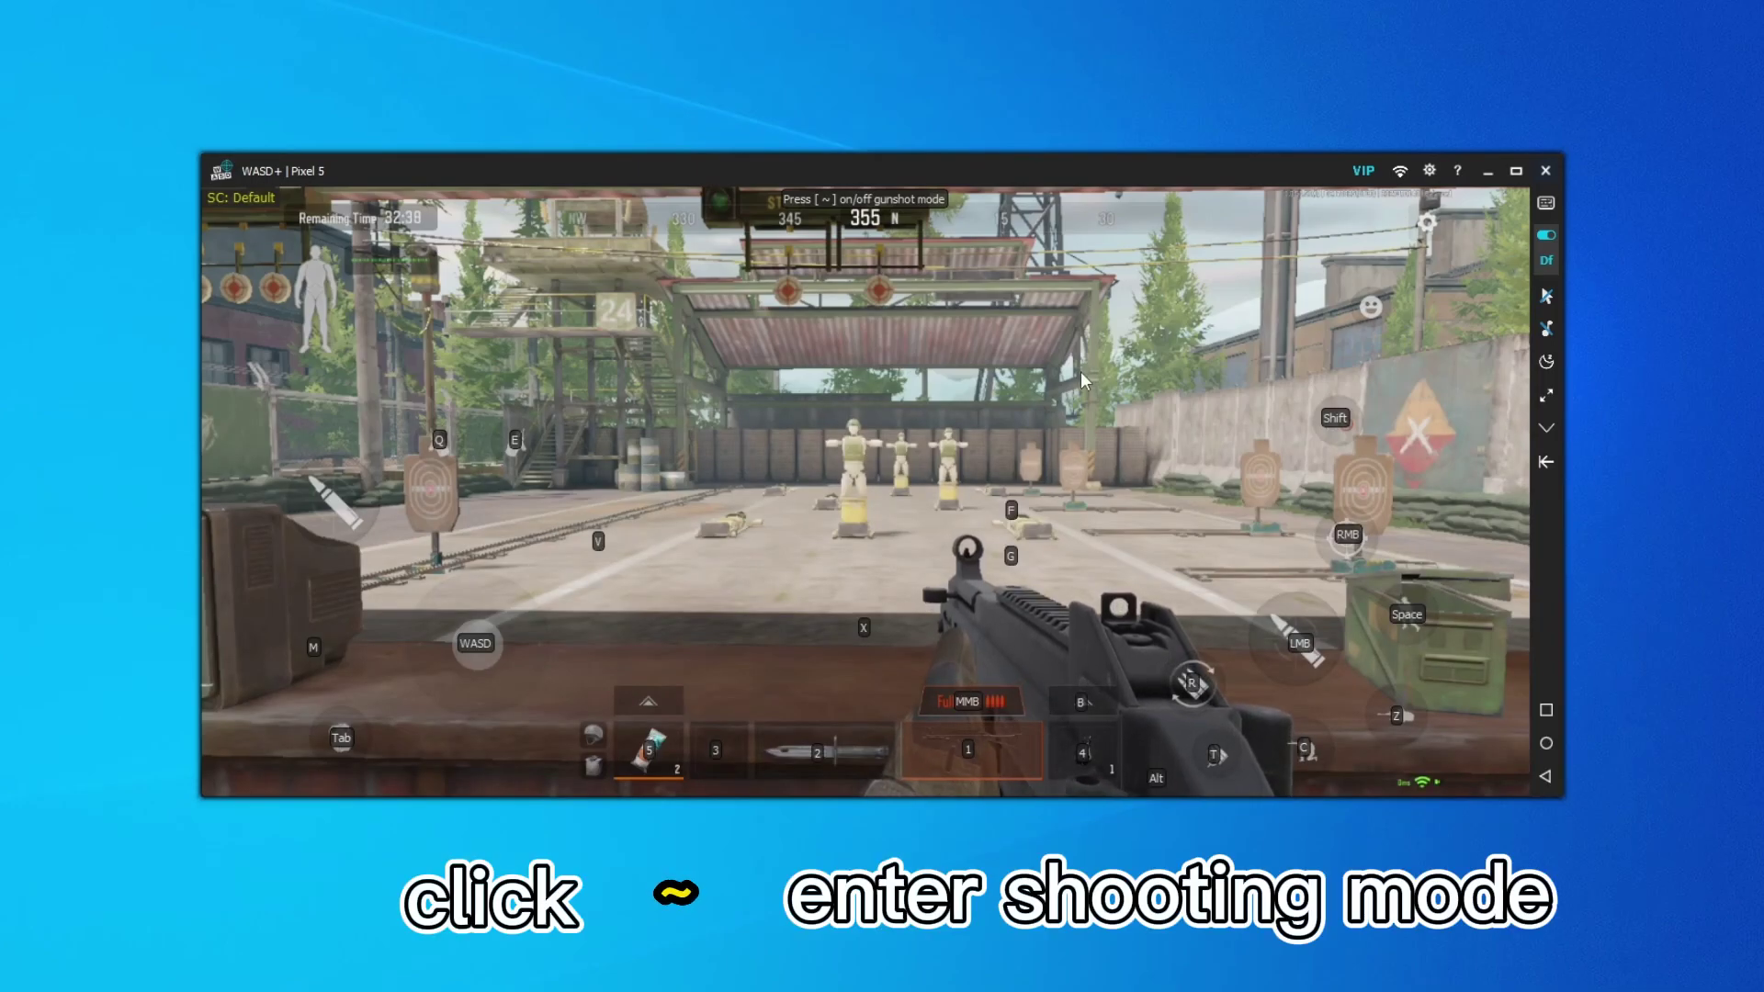
# Turn on gunshot mode in the shooting range and test the aiming, backward movement, and stance controls.
pyautogui.press('`')
pyautogui.rightClick(866, 496)
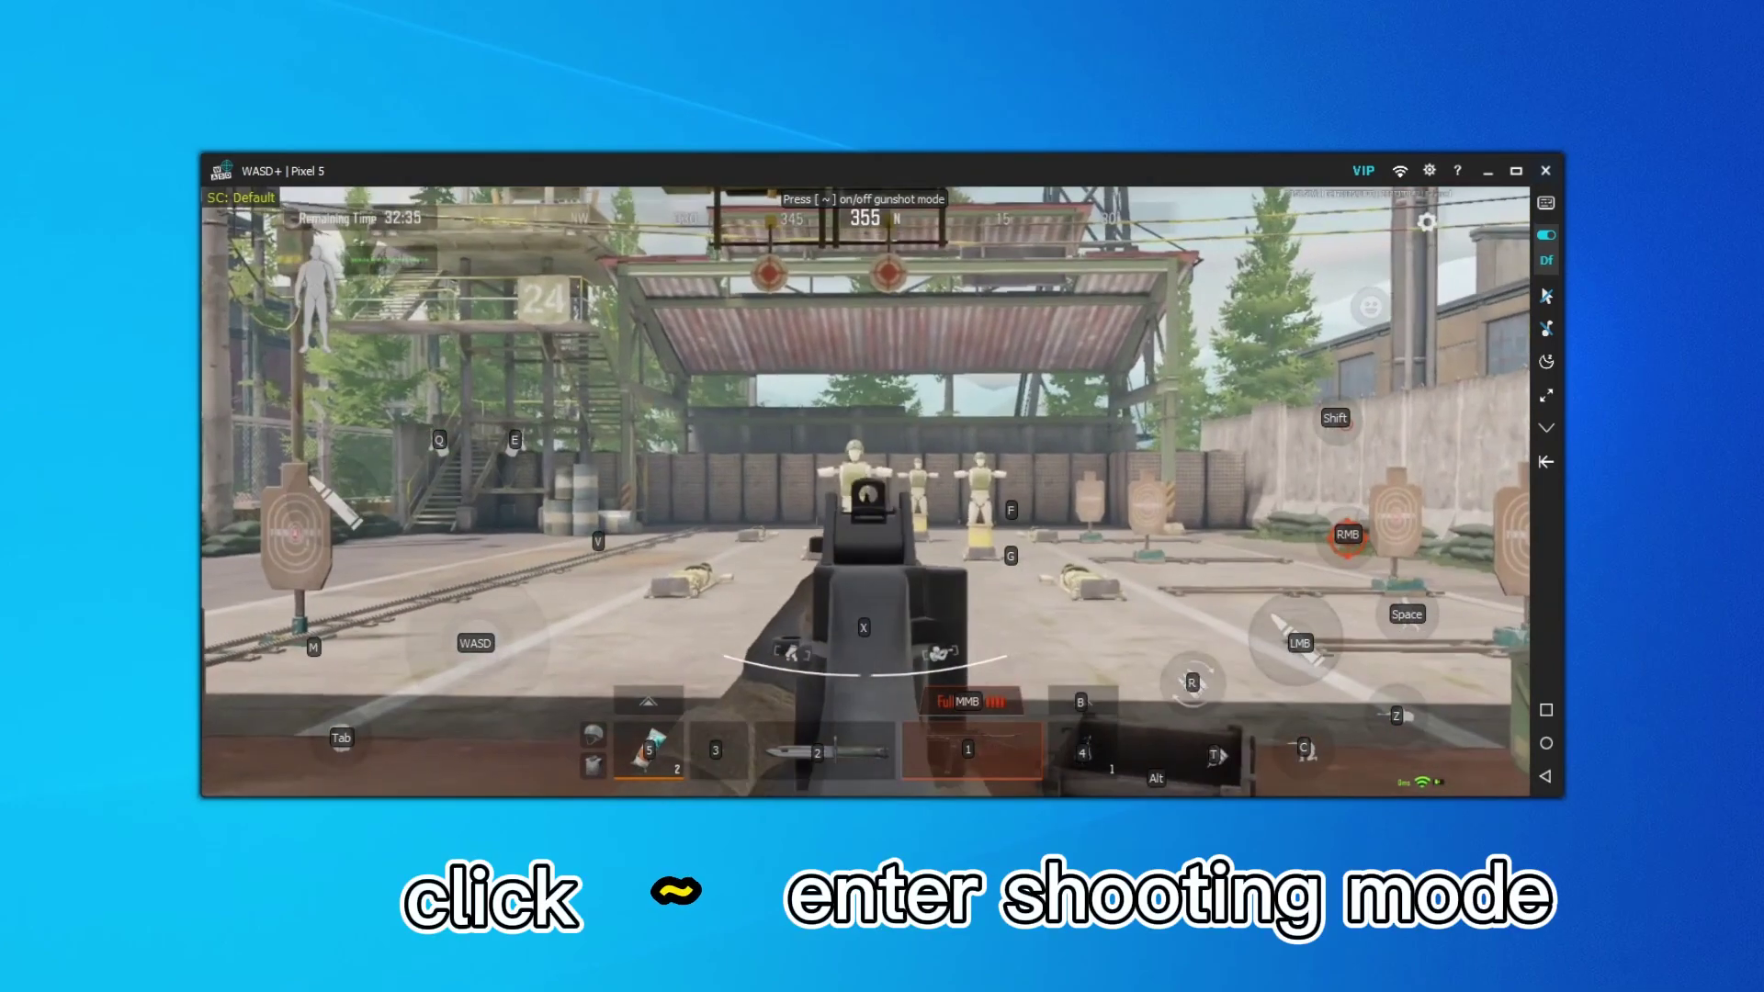
pyautogui.rightClick(865, 496)
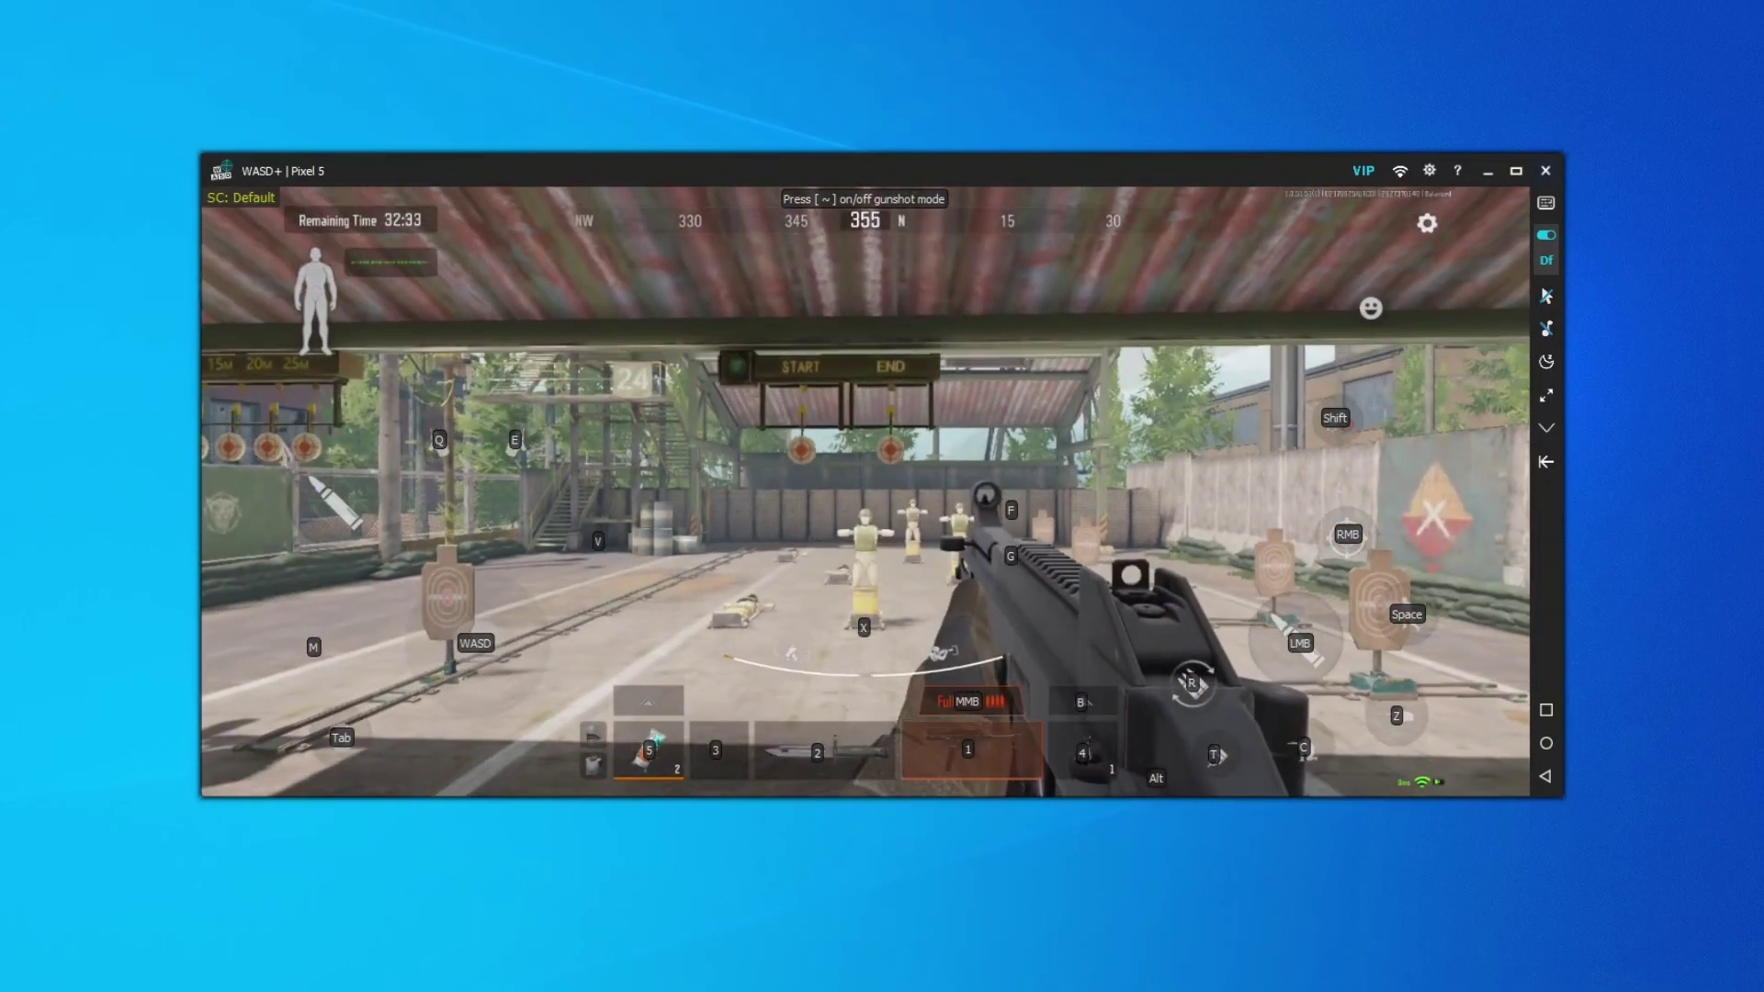
pyautogui.press('s')
pyautogui.press('z')
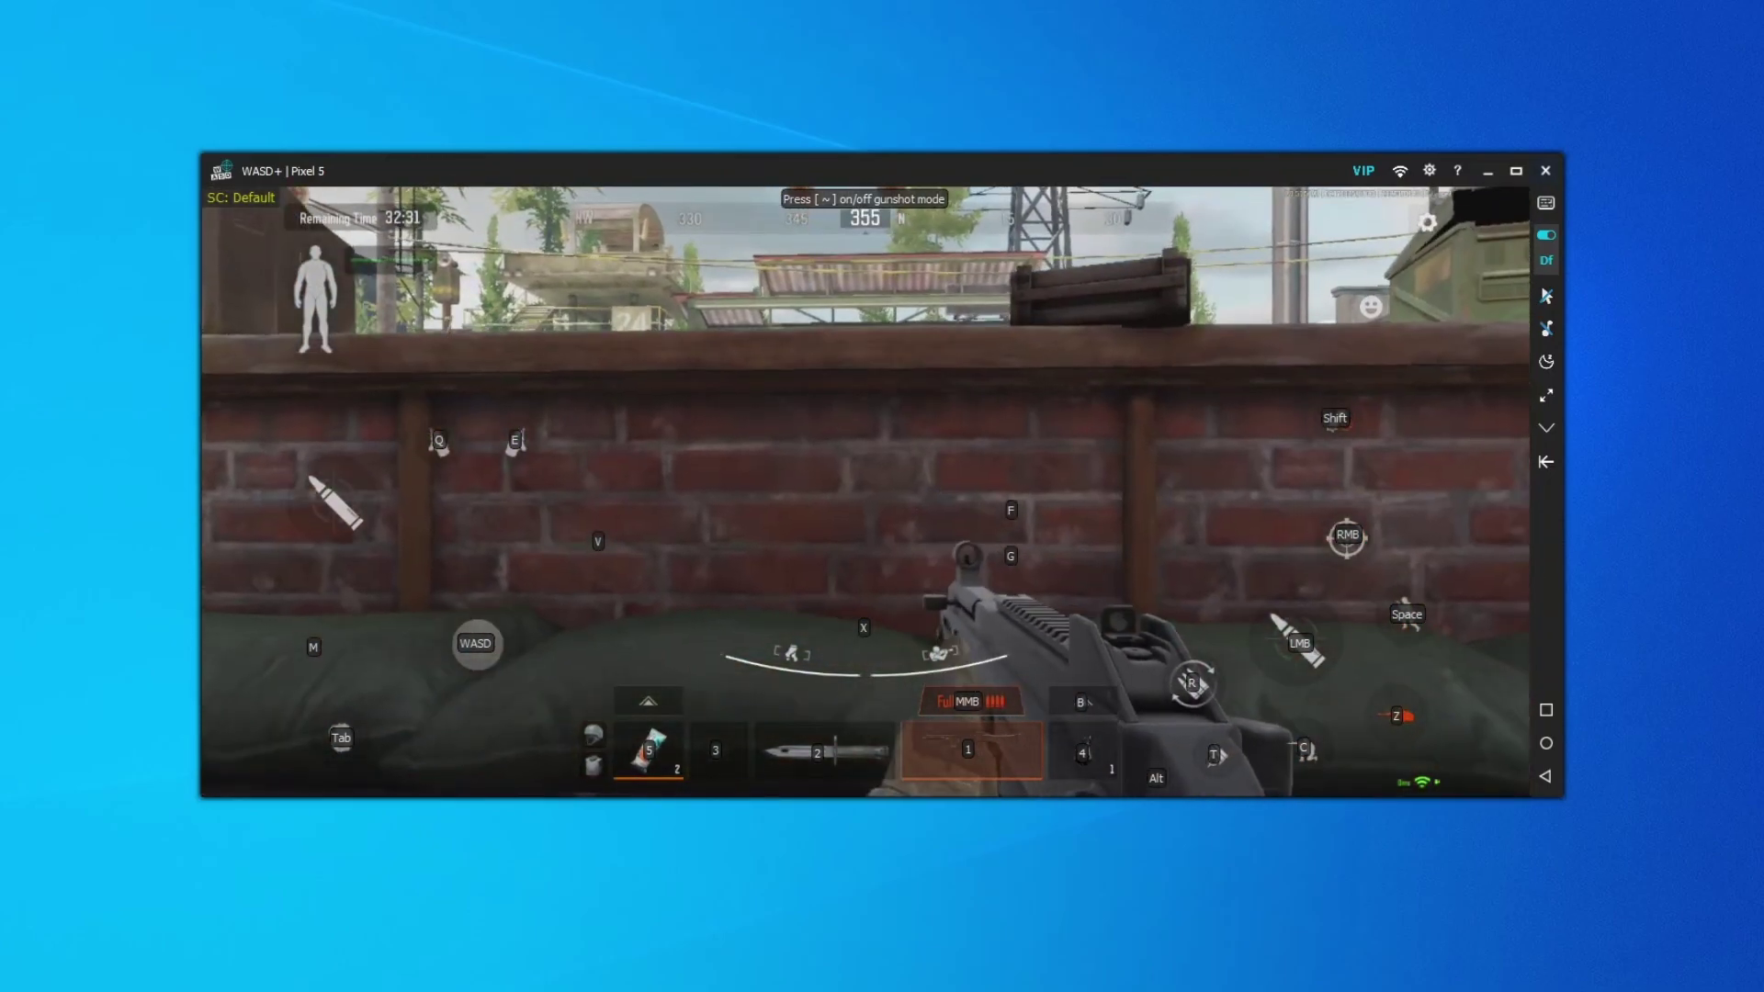
pyautogui.press('z')
pyautogui.press('t')
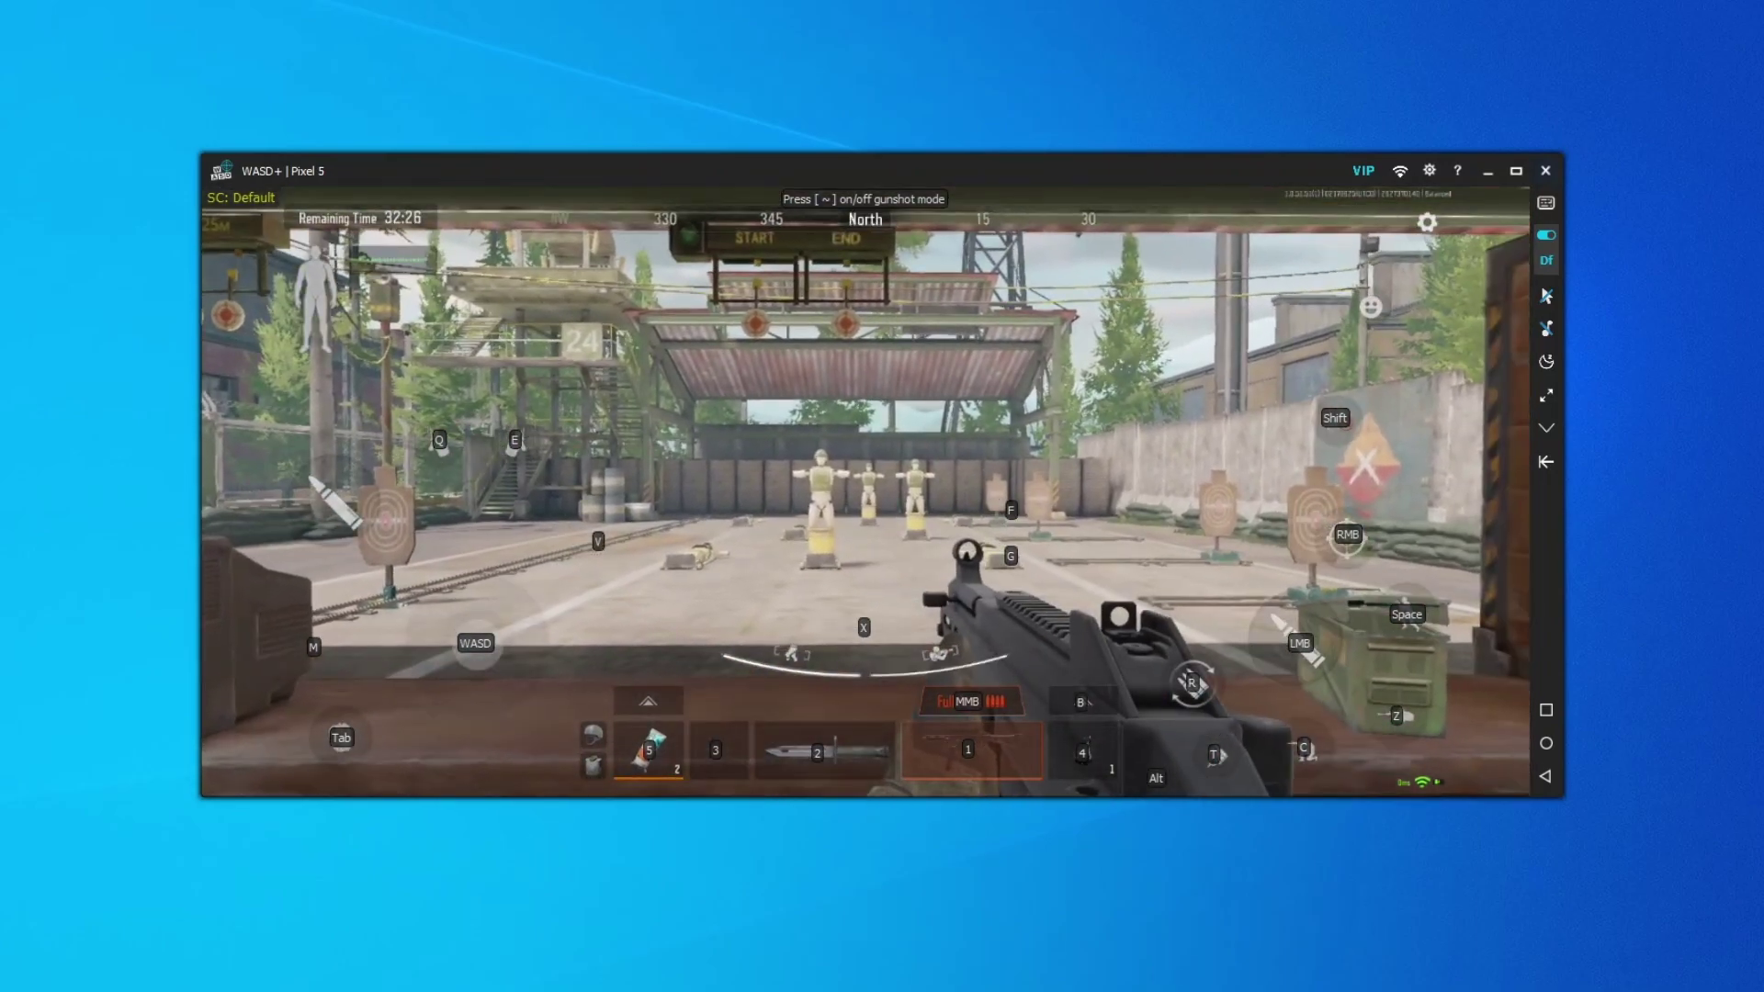
# Test leaning left while aiming down sights, and return the character to an upright position.
pyautogui.press('q')
pyautogui.rightClick(882, 496)
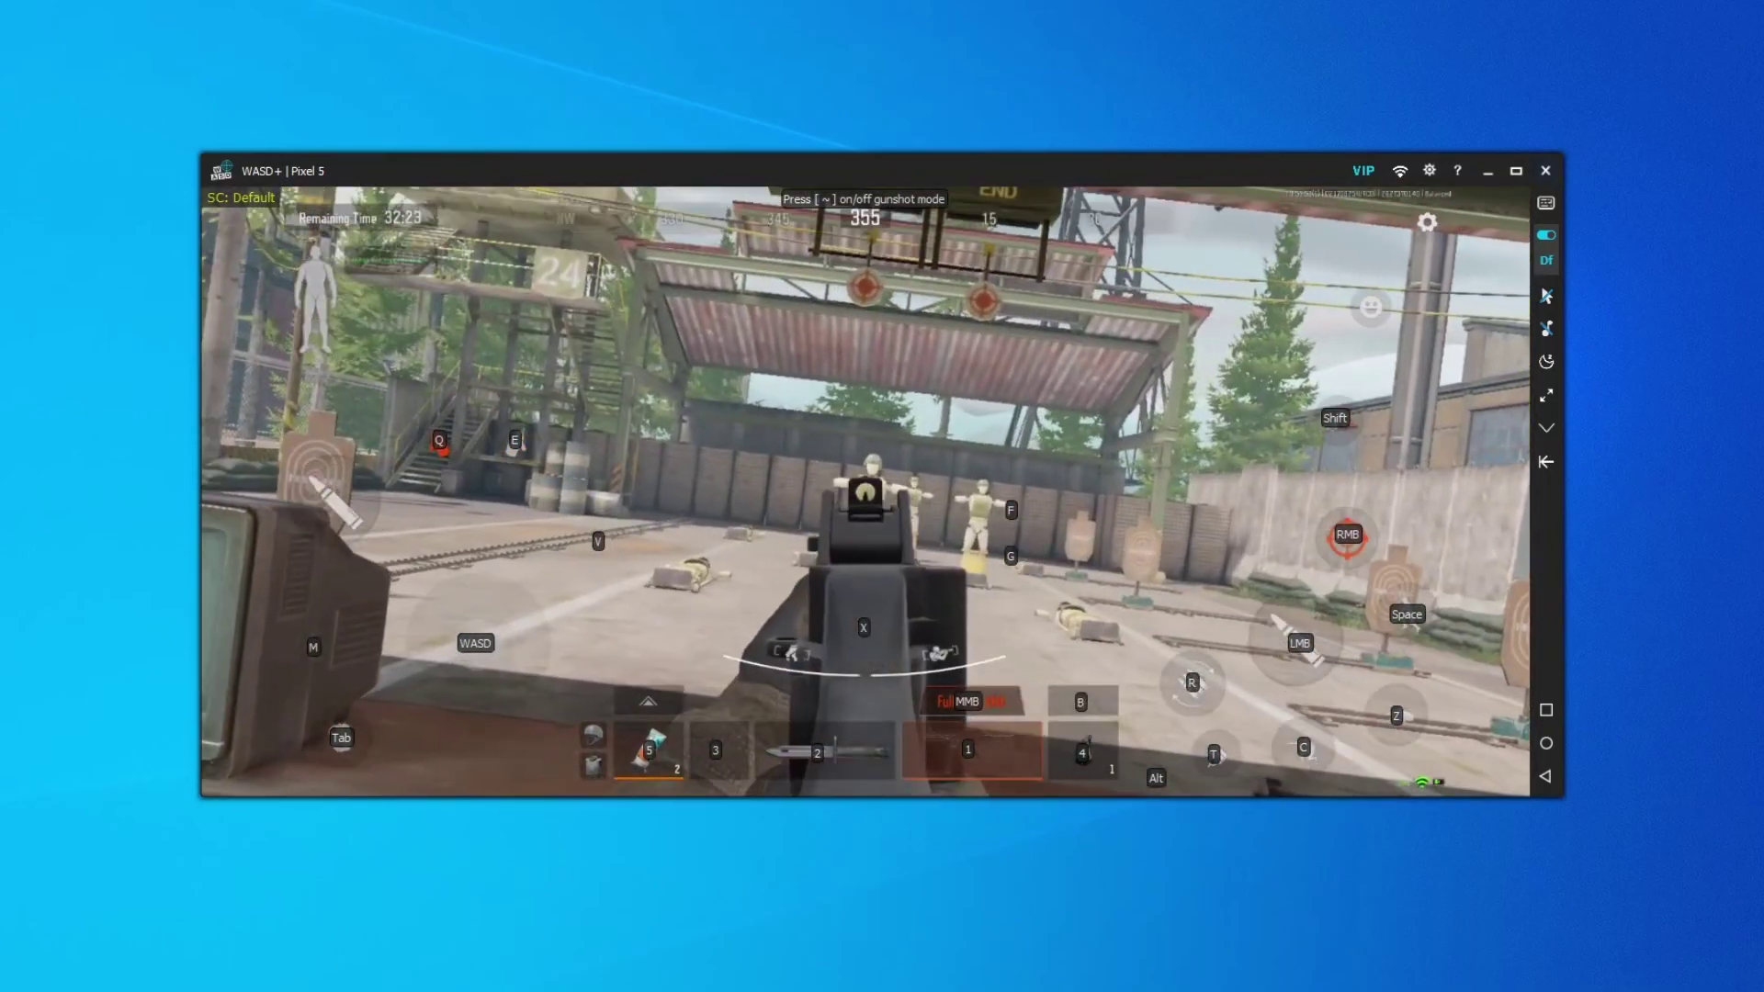
pyautogui.rightClick(882, 496)
pyautogui.rightClick(882, 496)
pyautogui.rightClick(882, 496)
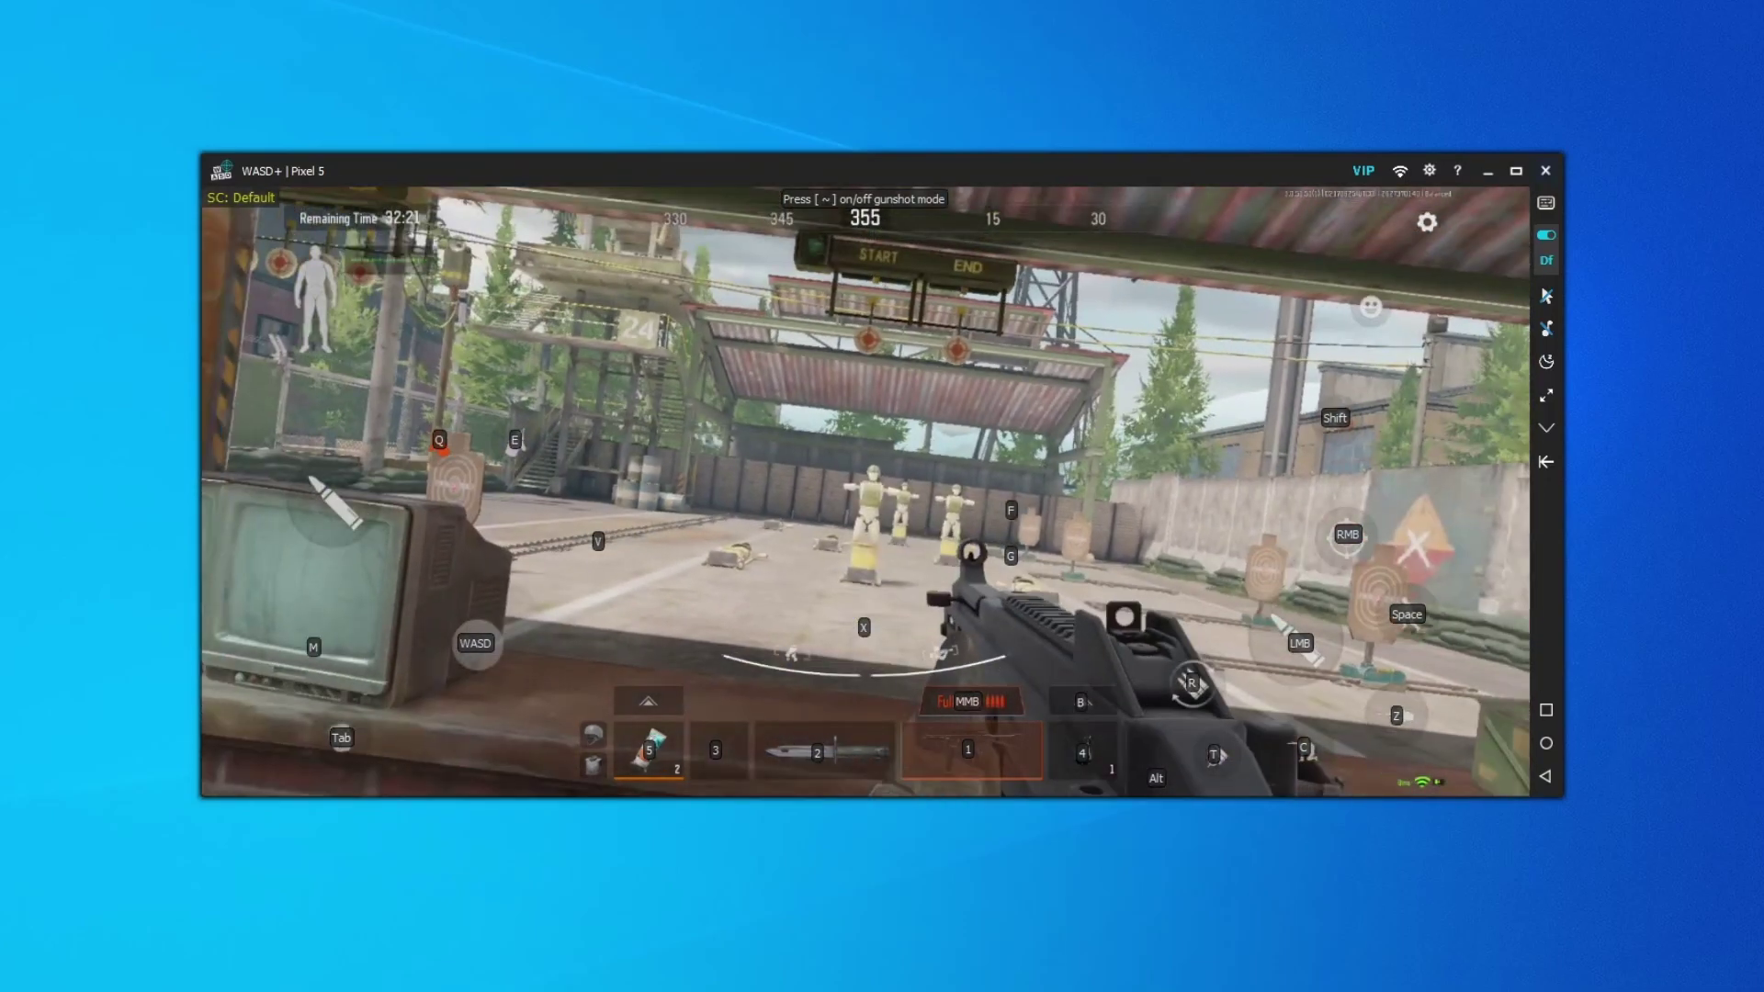
pyautogui.press('q')
pyautogui.rightClick(881, 497)
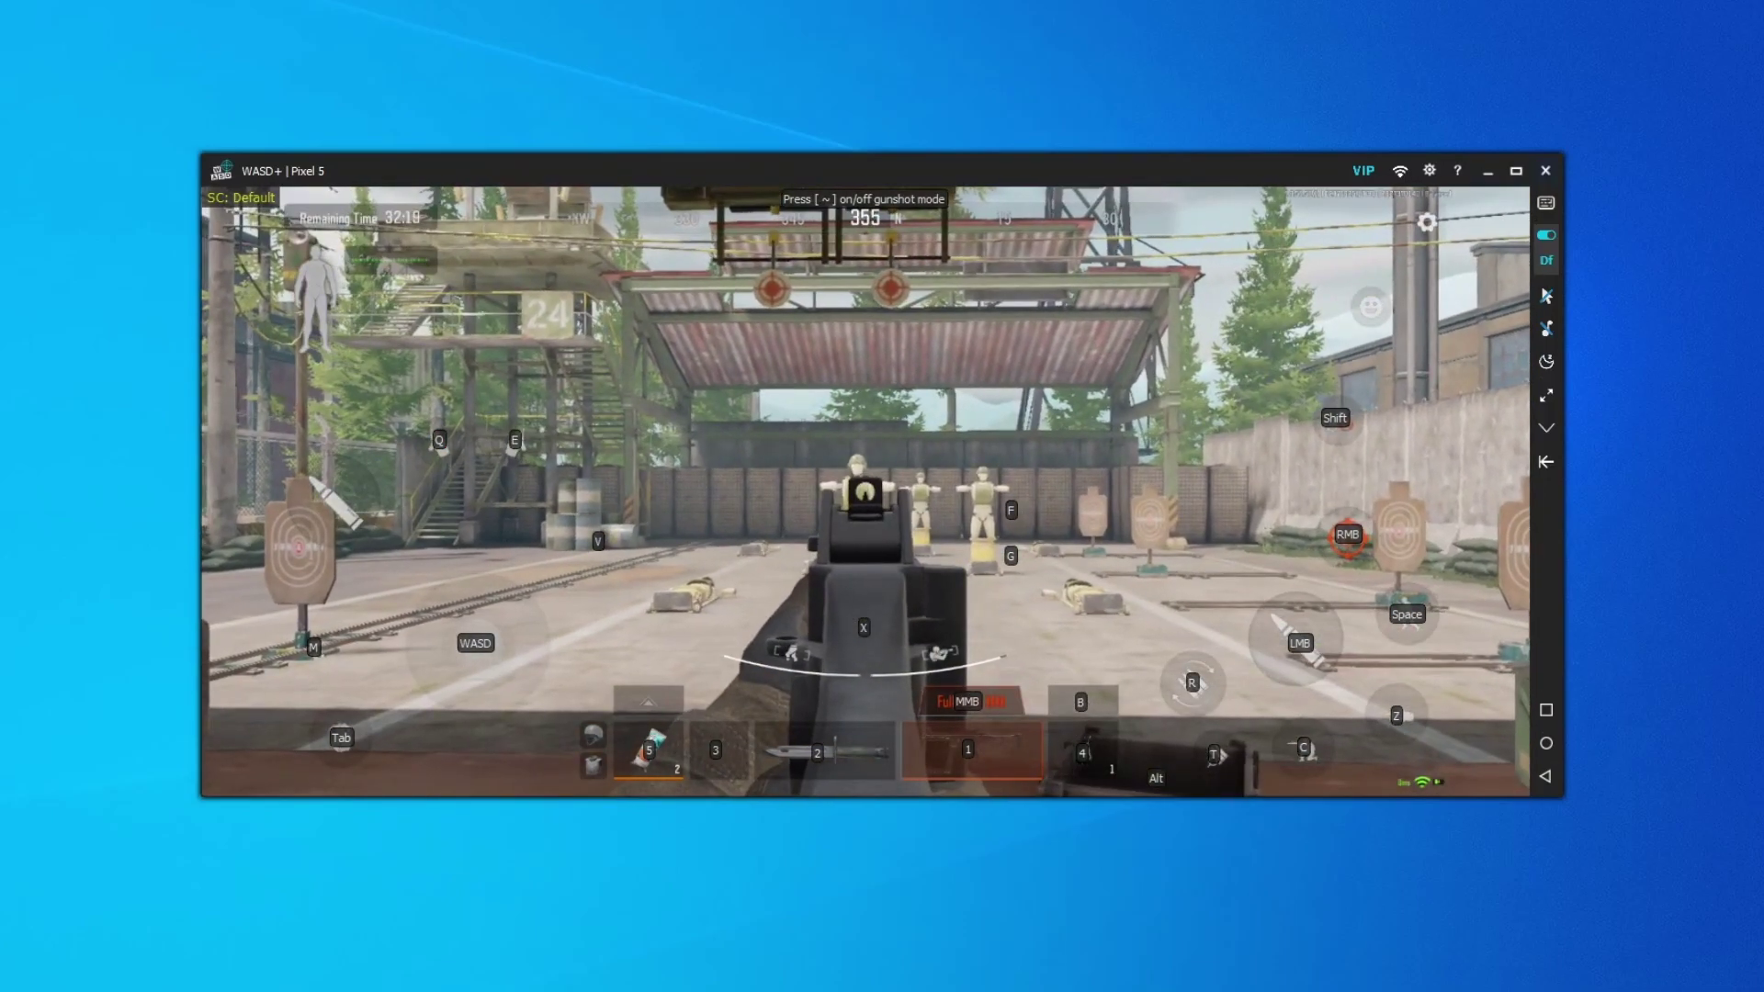
# Test the throwables list above the Throw slot with the mapped B control, and resume playing.
pyautogui.press('b')
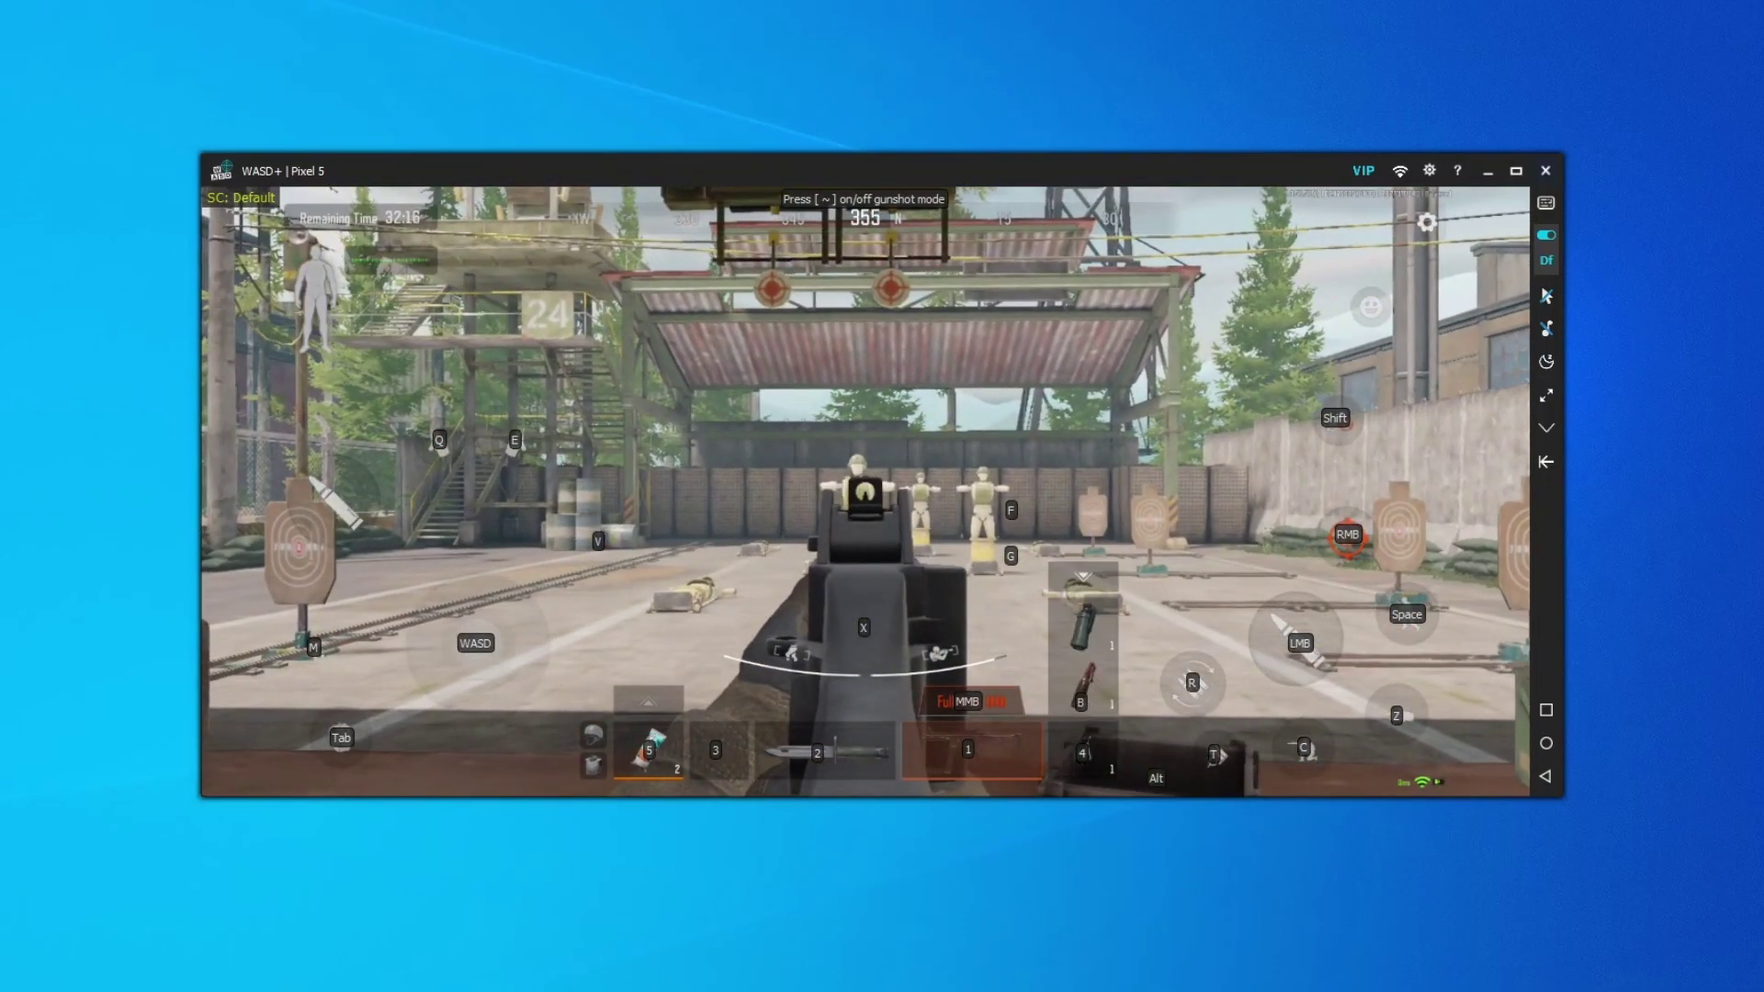
pyautogui.press('w')
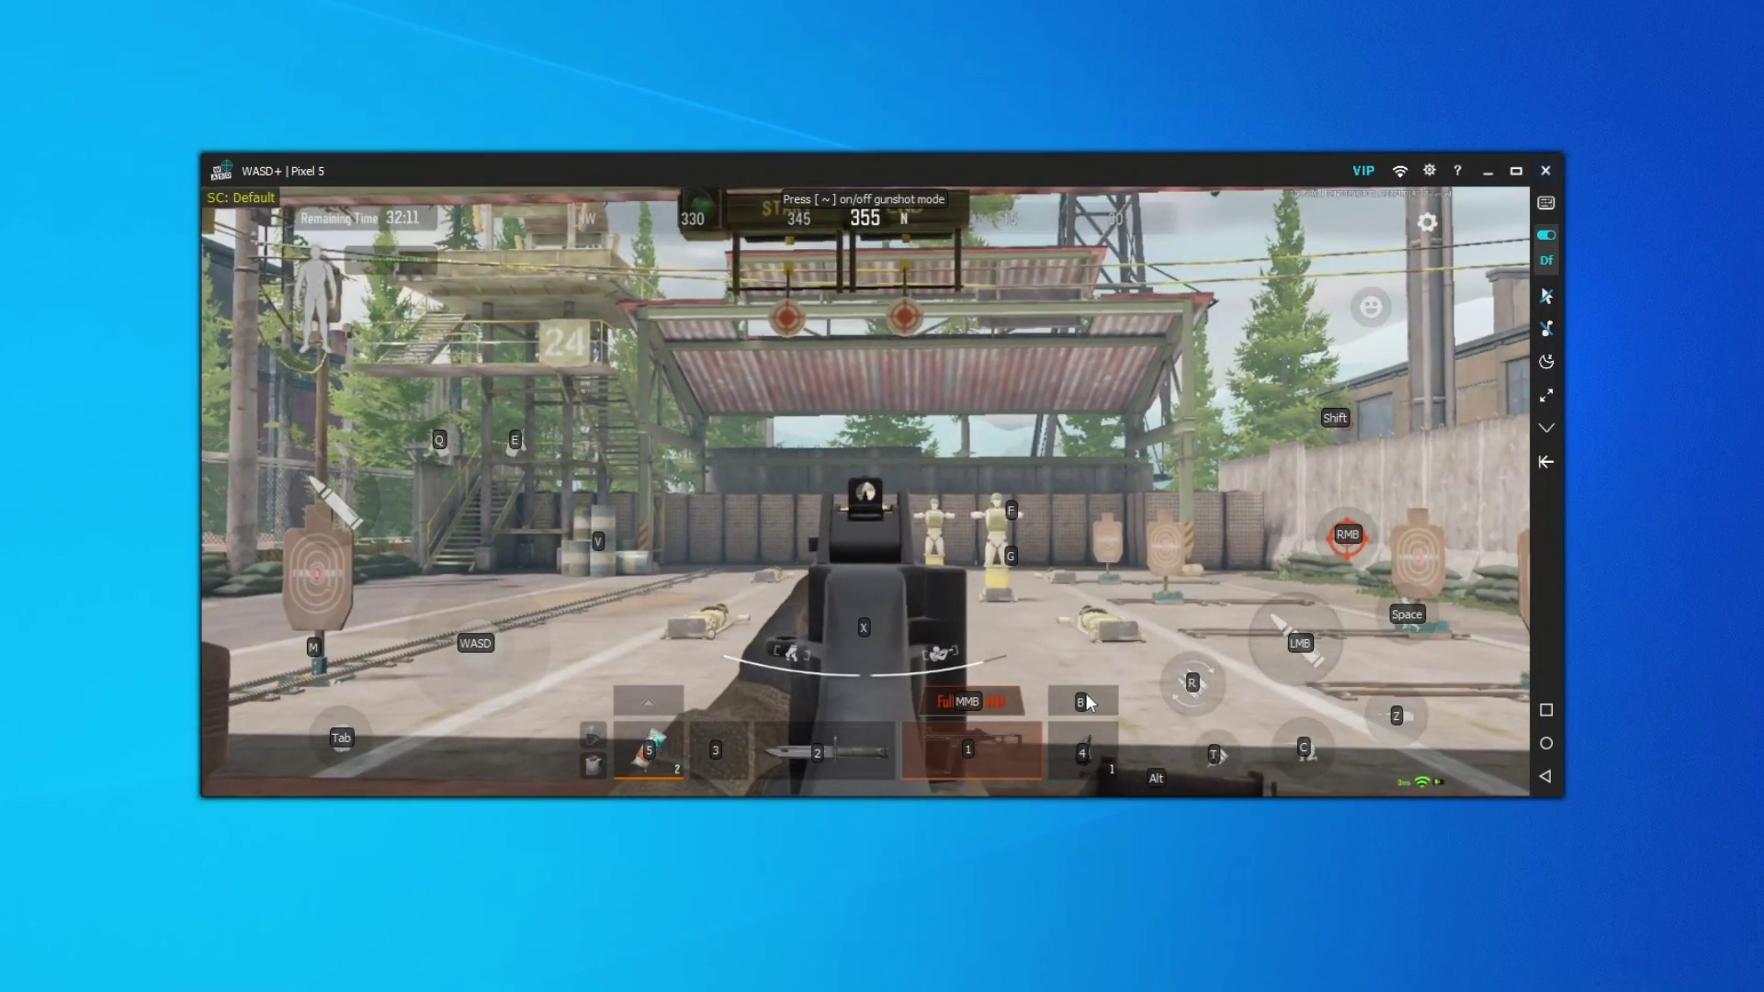
pyautogui.press('w')
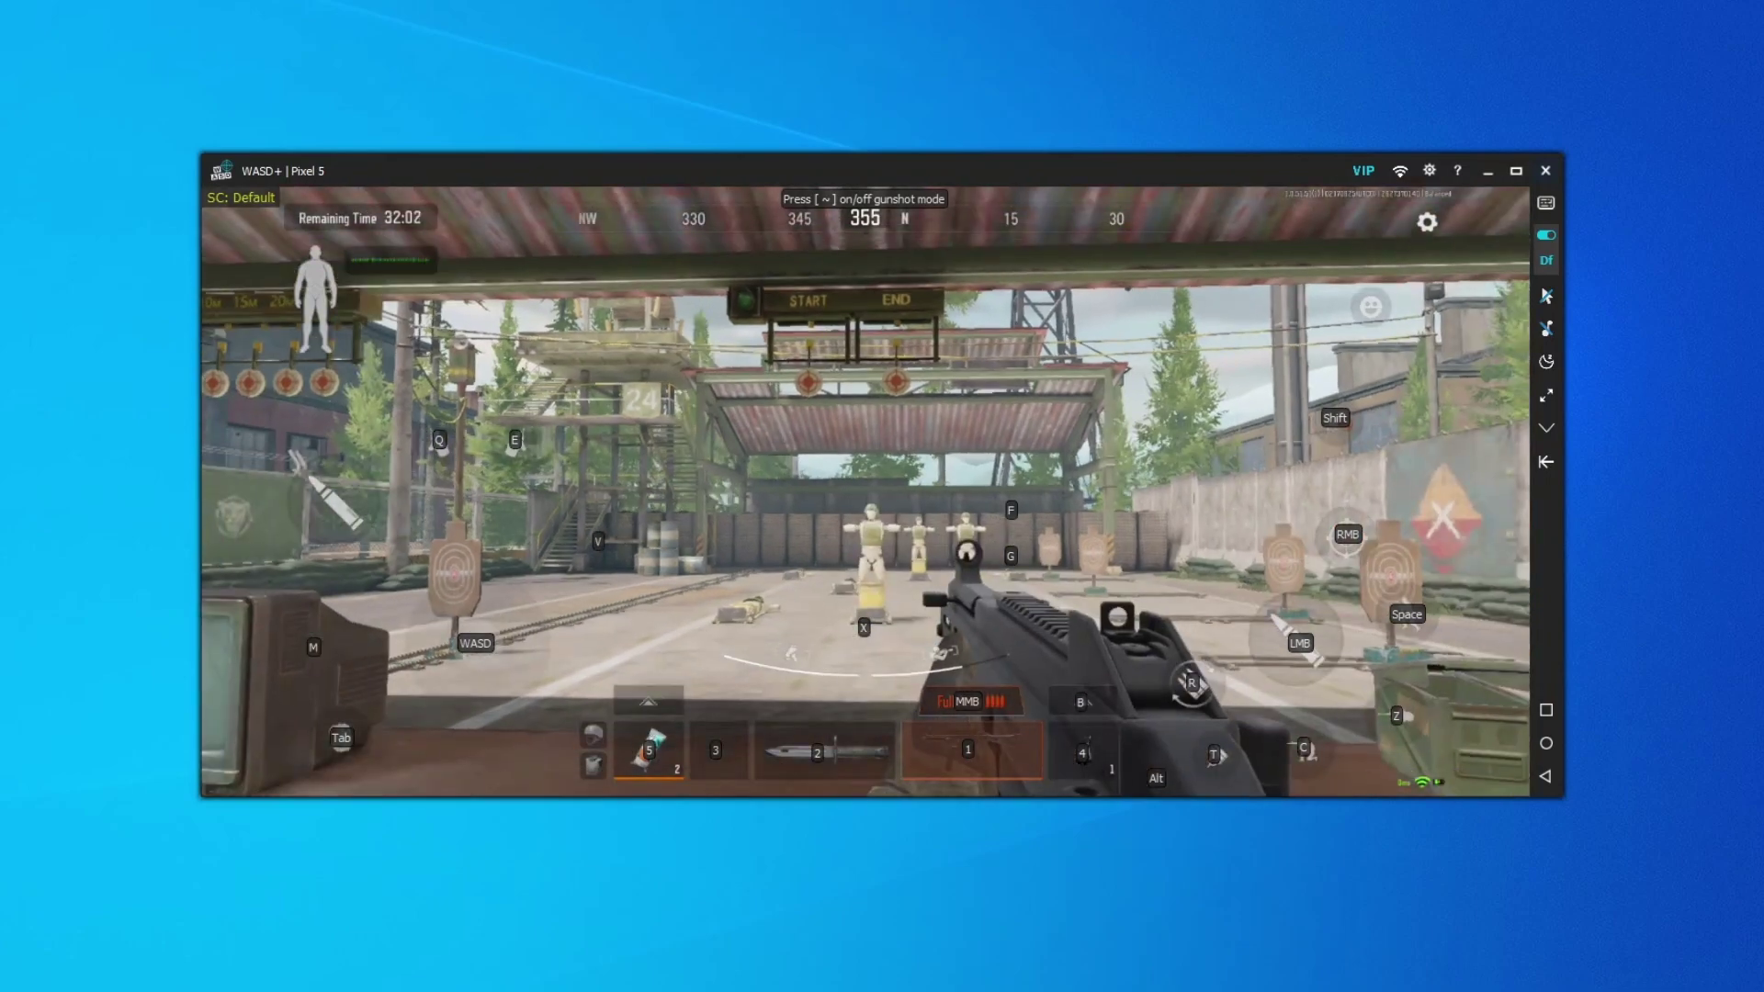
# Test opening the character backpack screen with its mapped control and closing it with the on-screen back arrow.
pyautogui.press('Tab')
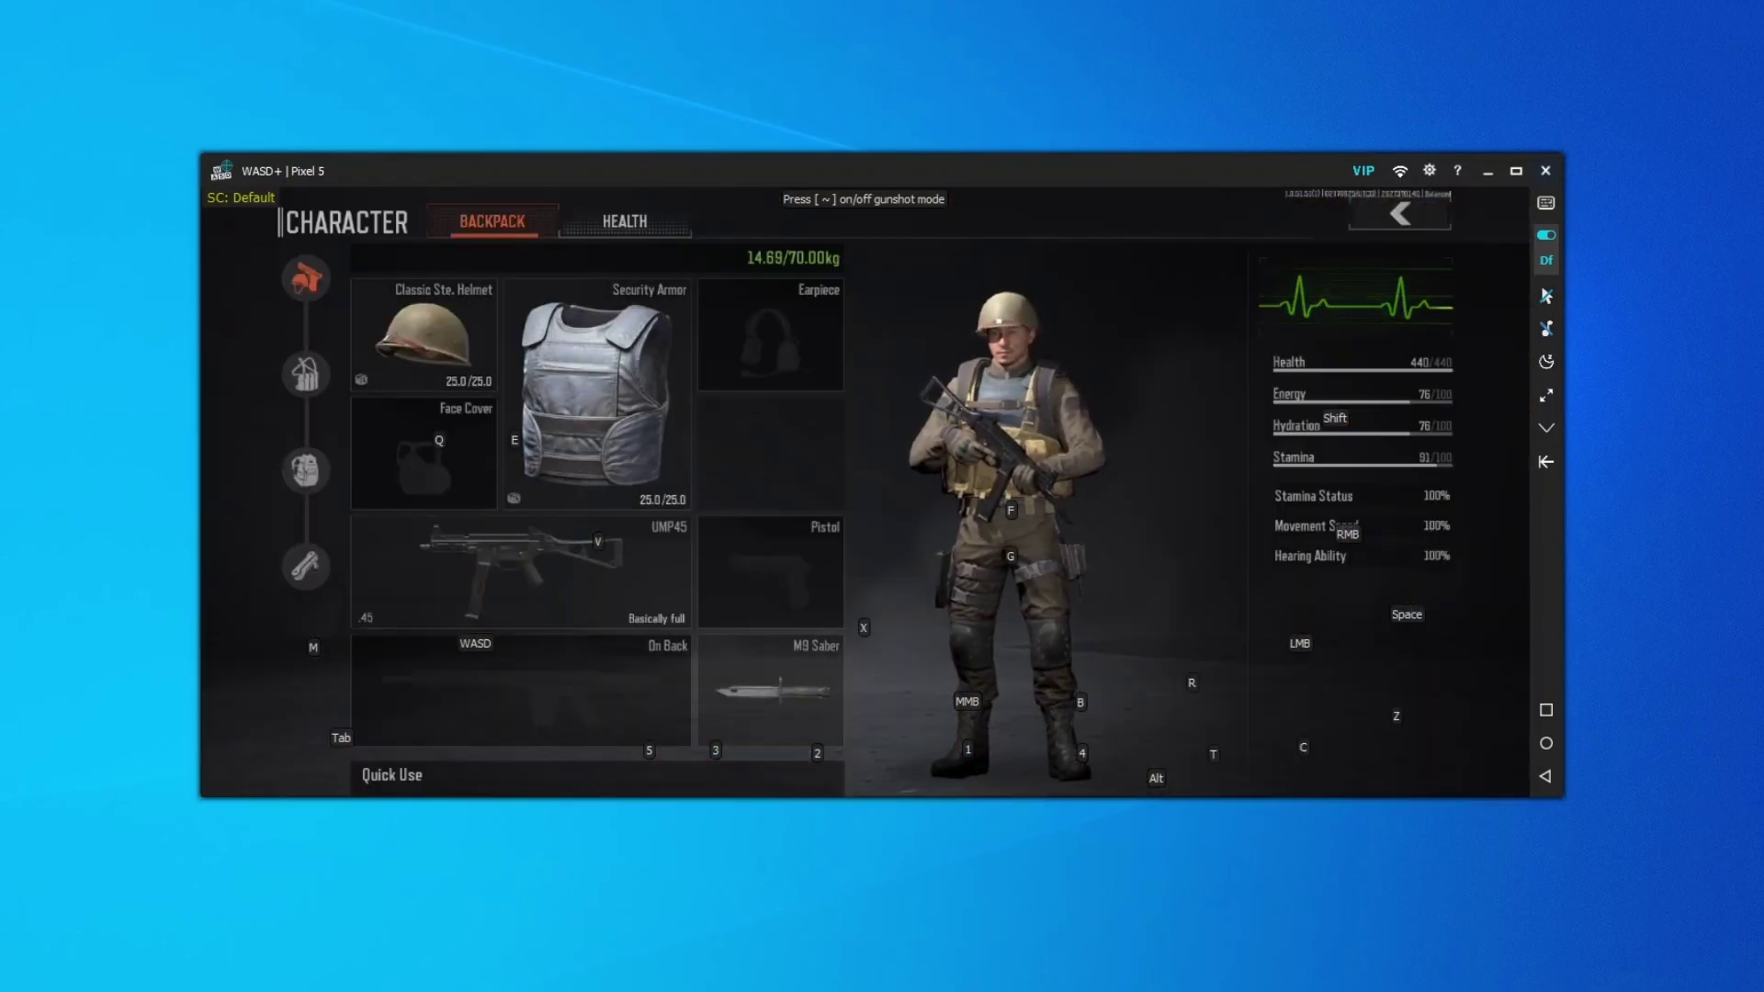
pyautogui.click(1400, 227)
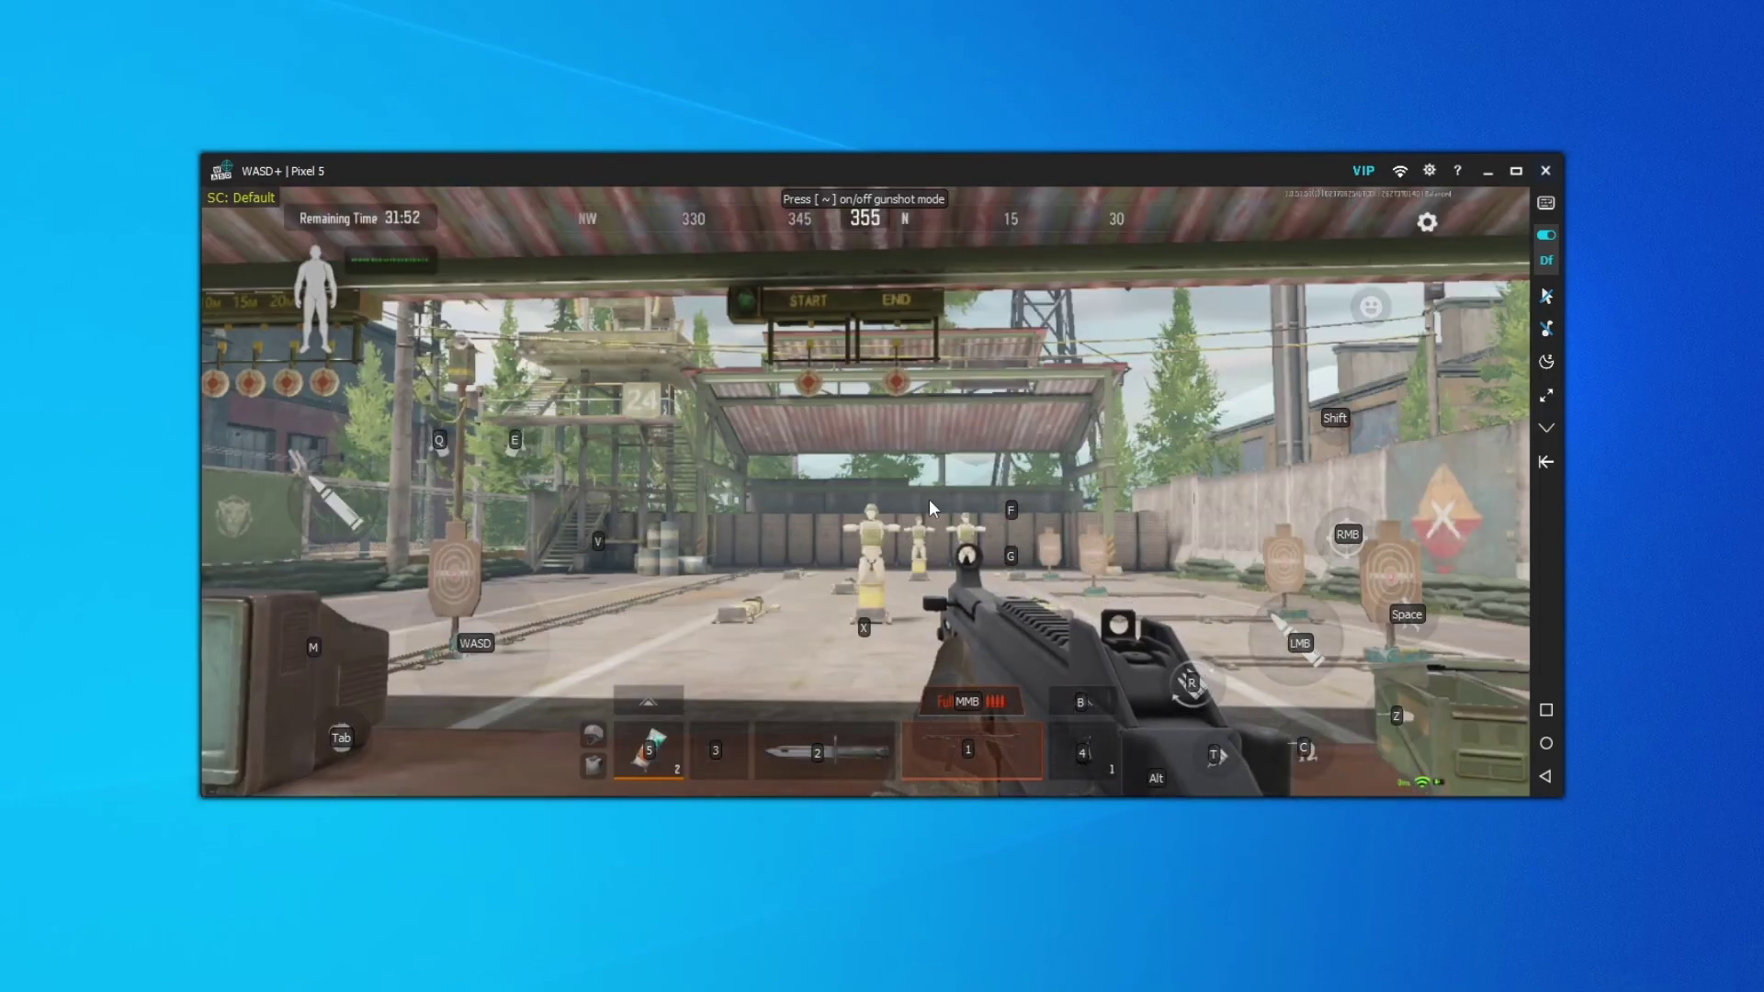
pyautogui.press('Tab')
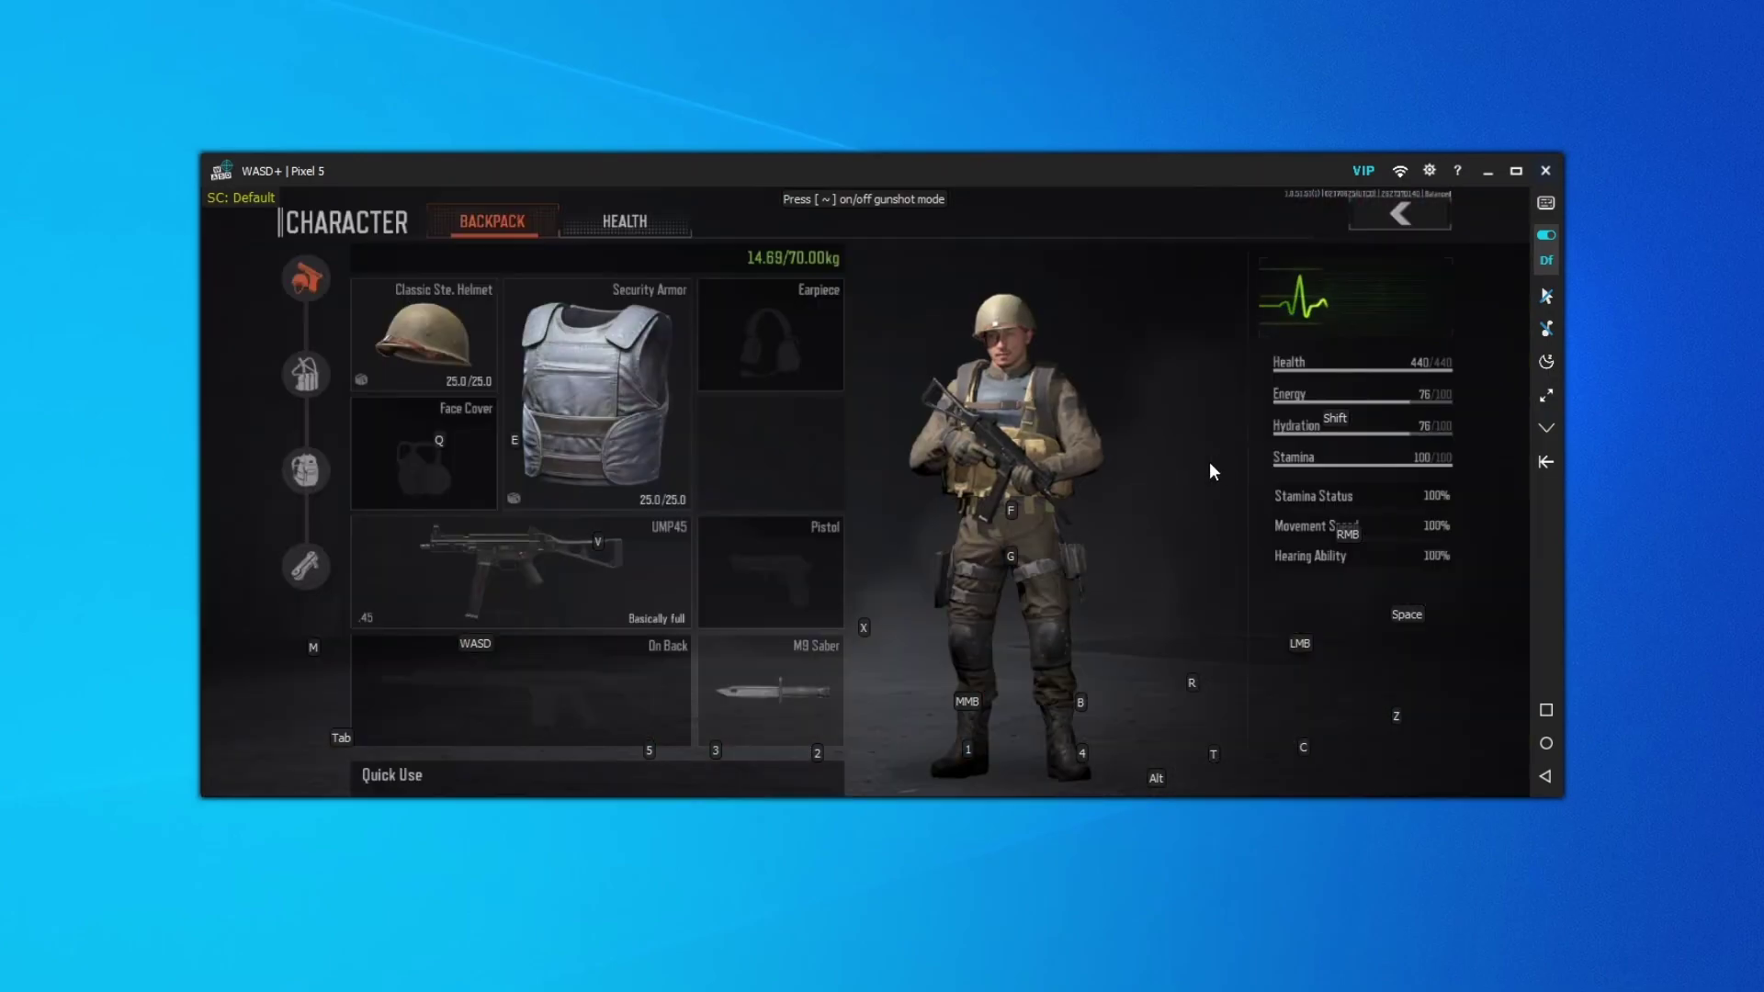
pyautogui.click(1392, 214)
# With the backpack screen open, add a blank script key Esc whose key-down action is click 0.65,0.45, delay 10, enter shooting.
pyautogui.press('Tab')
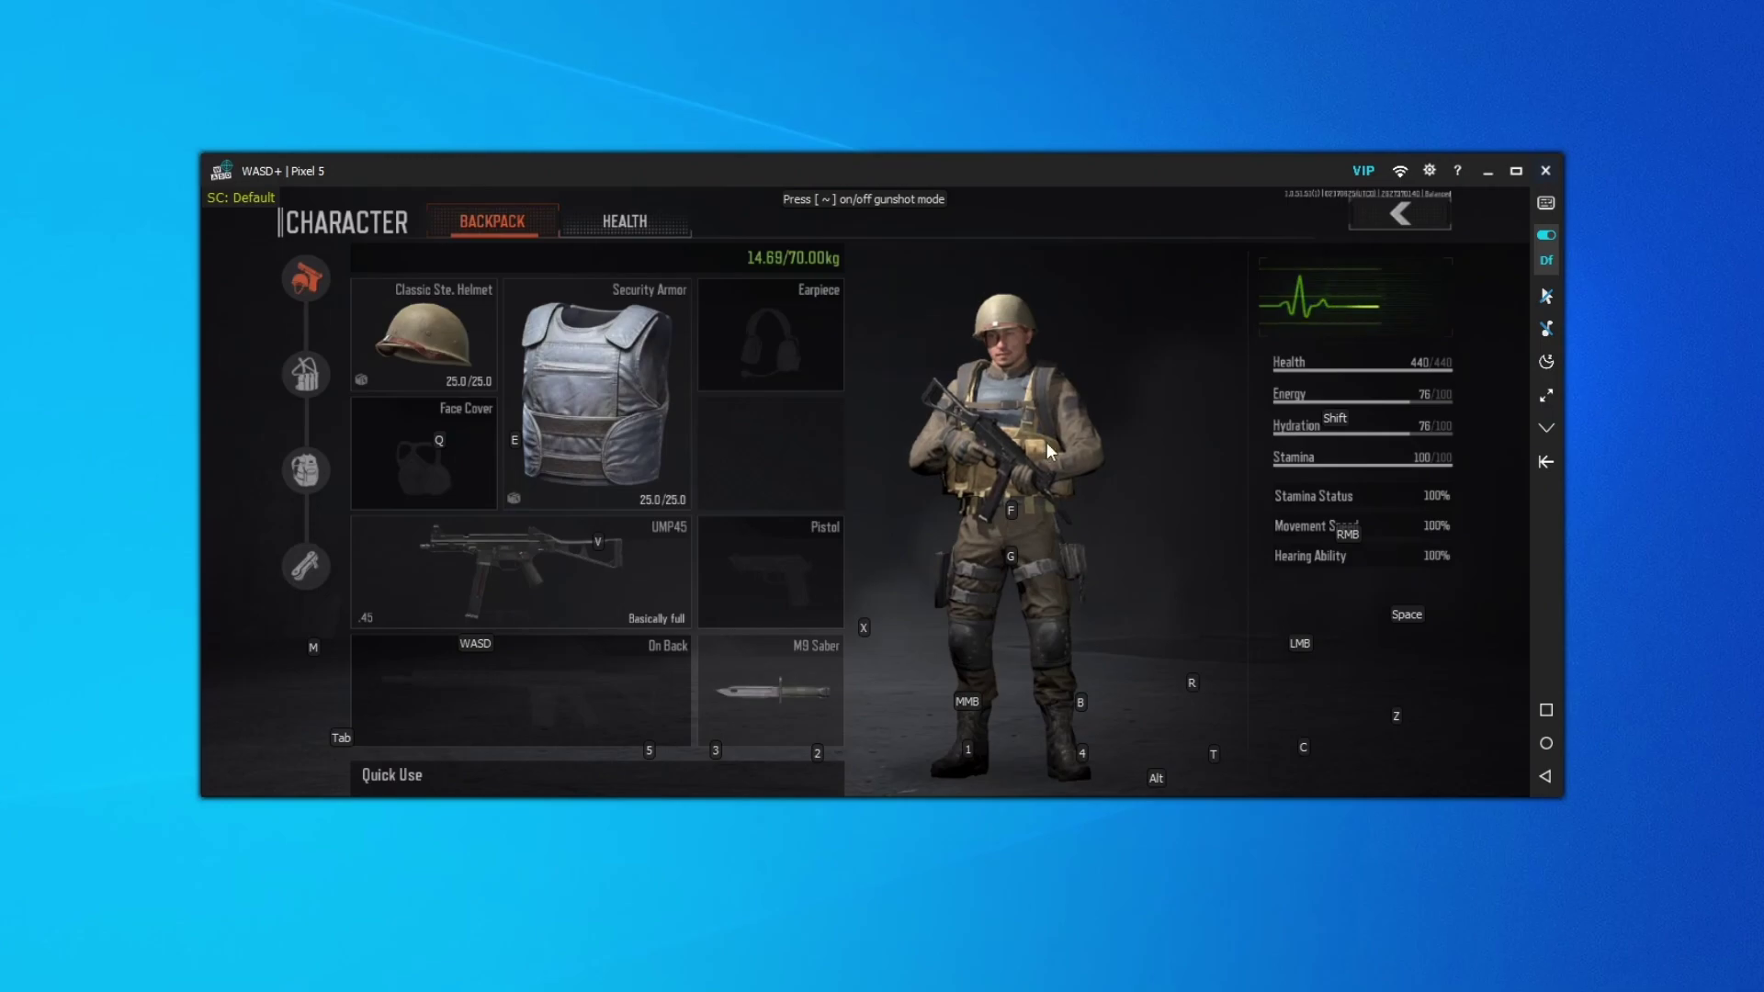
pyautogui.click(1545, 204)
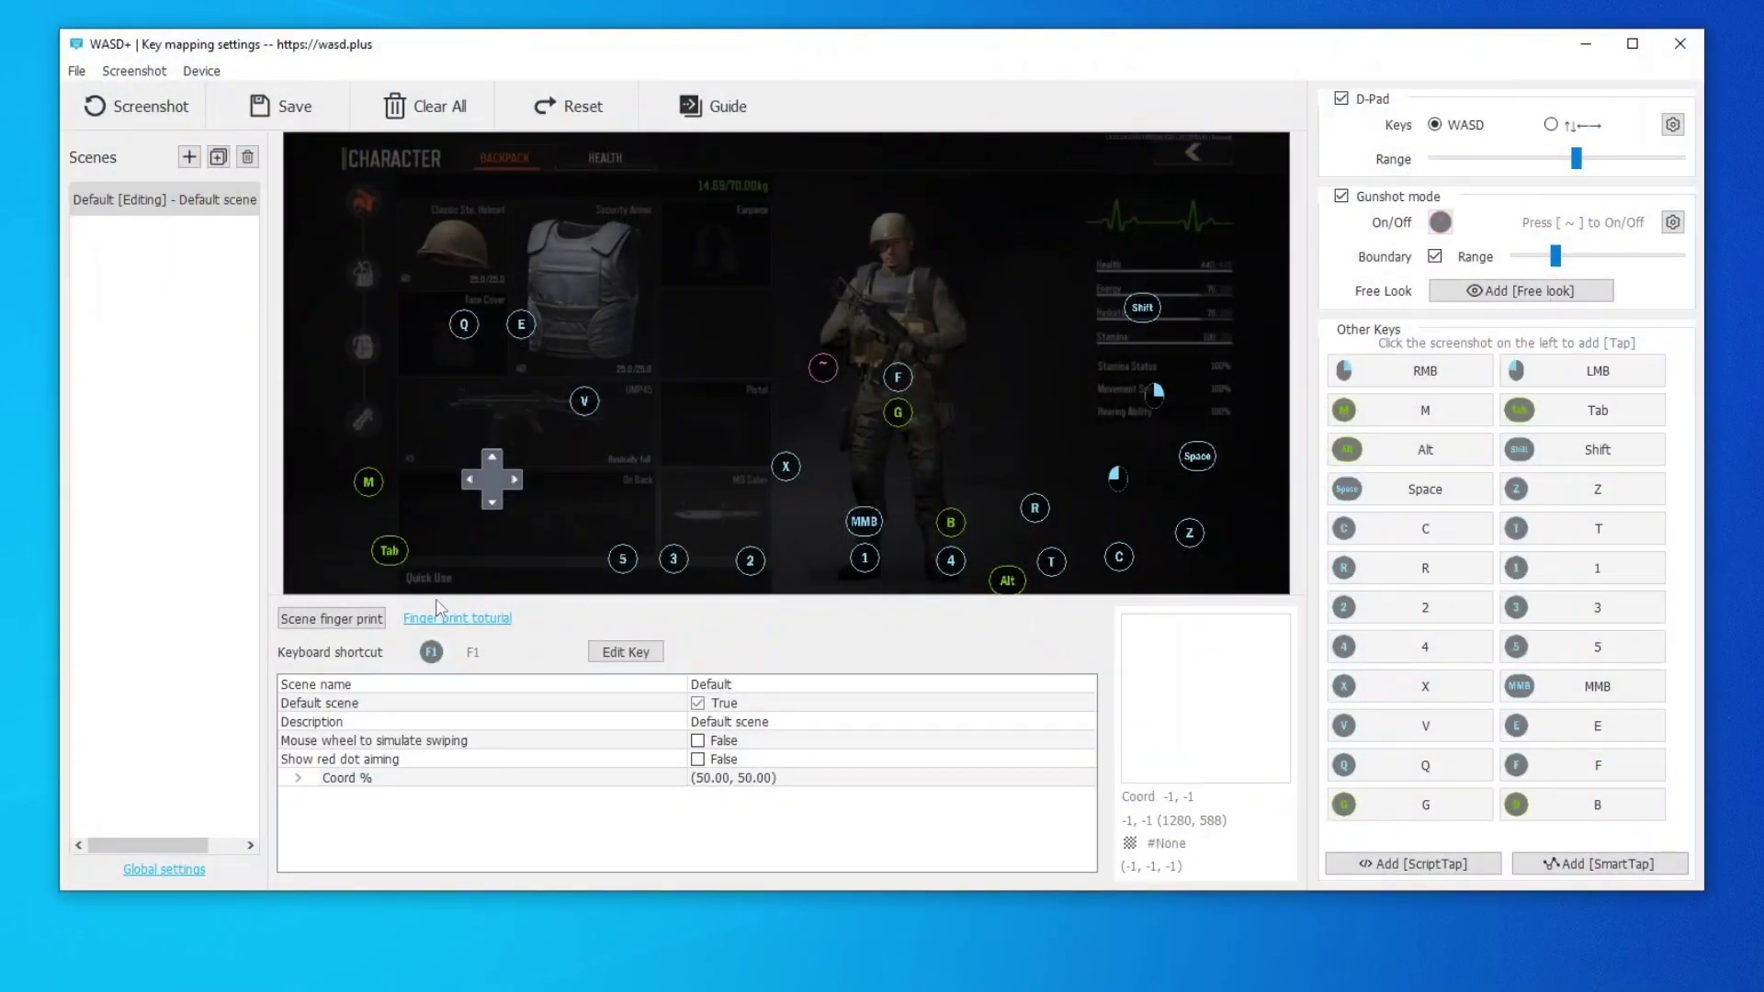
pyautogui.click(1423, 866)
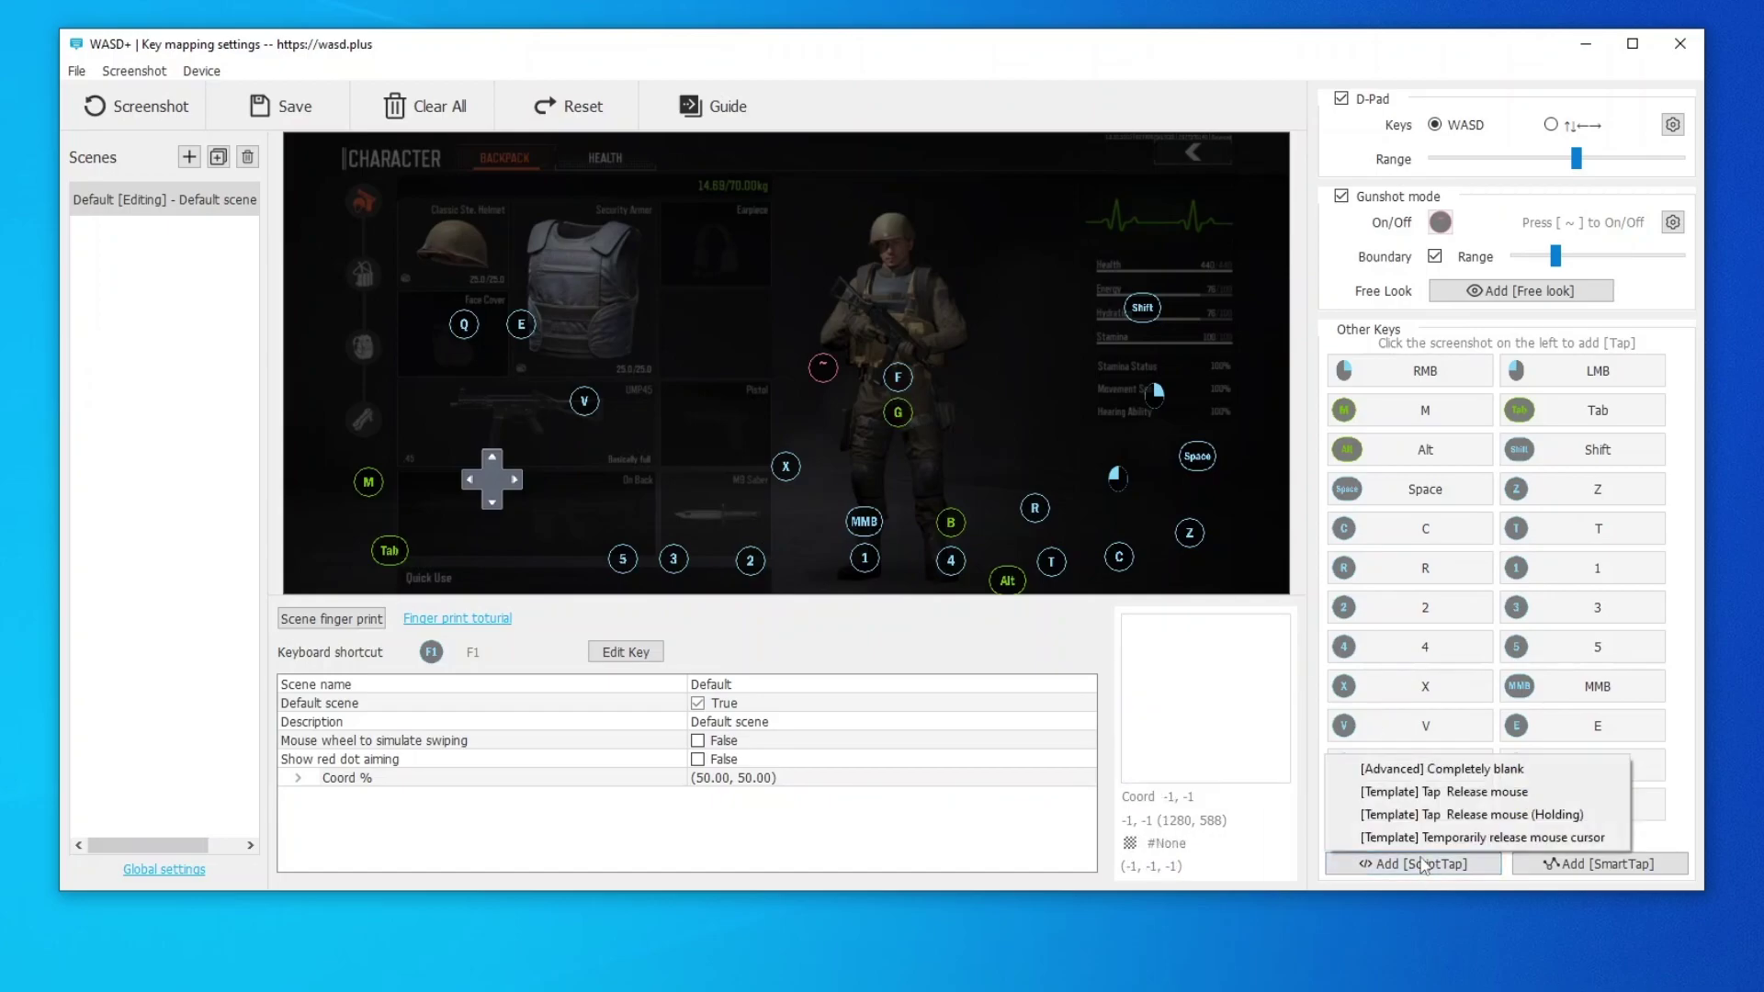
pyautogui.click(1441, 770)
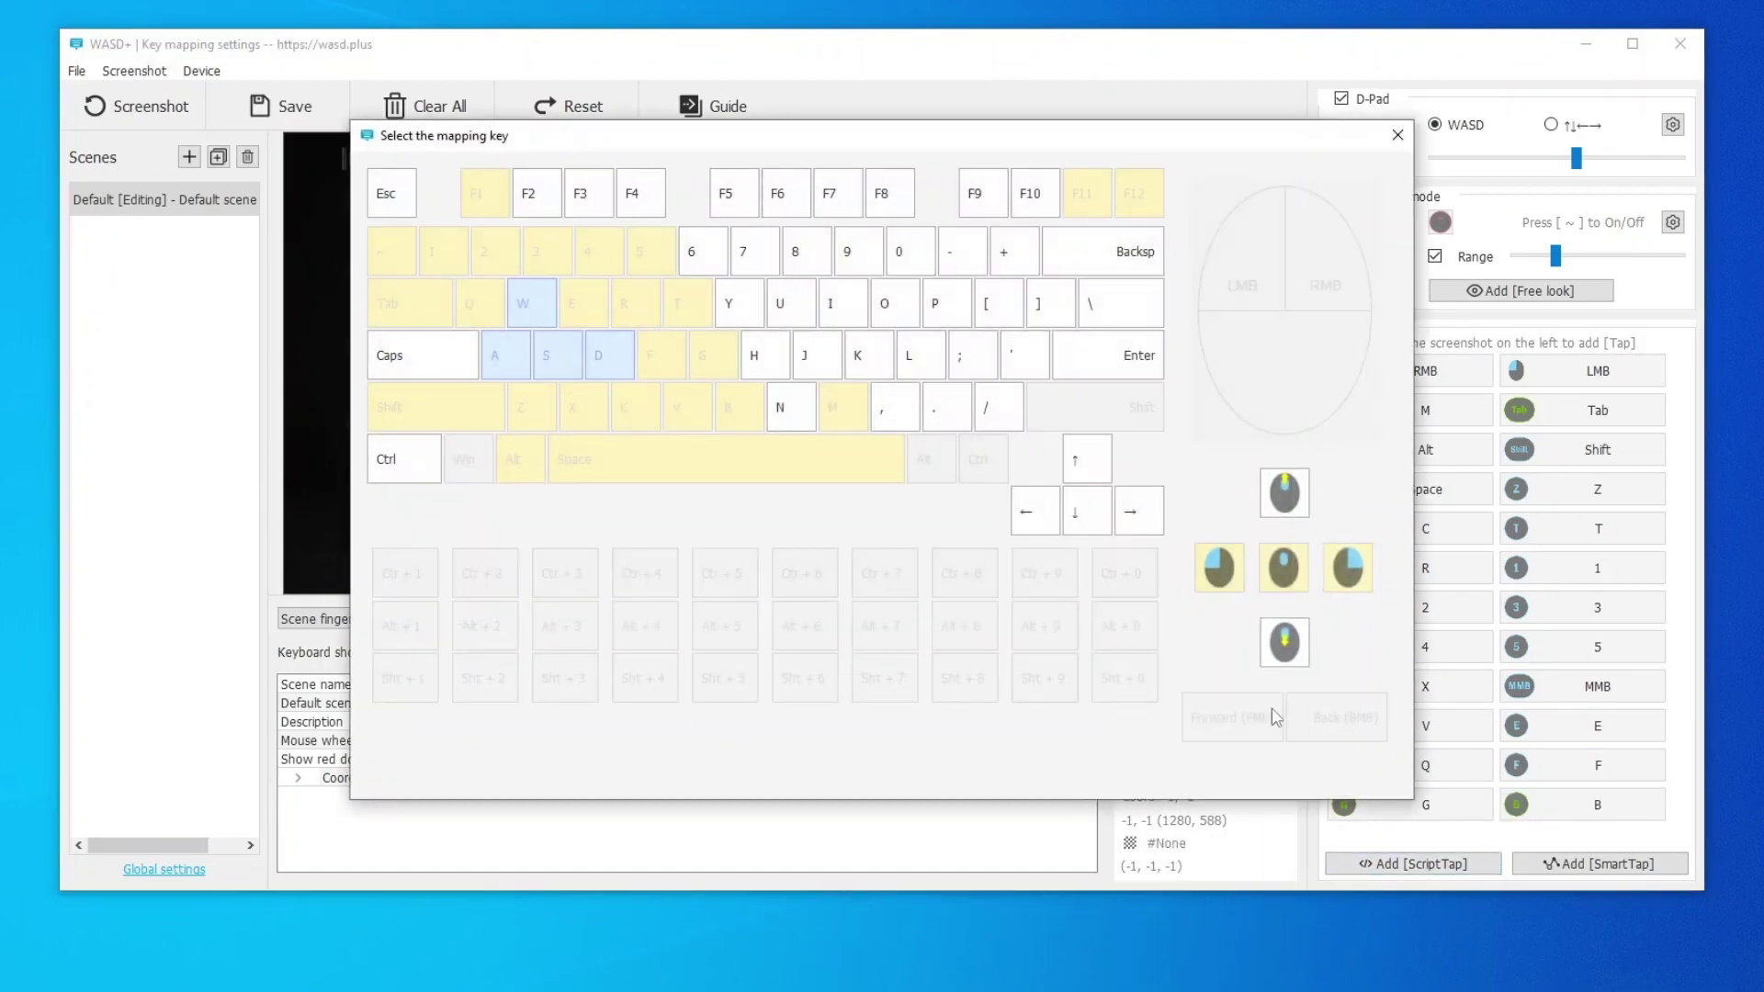
pyautogui.click(404, 192)
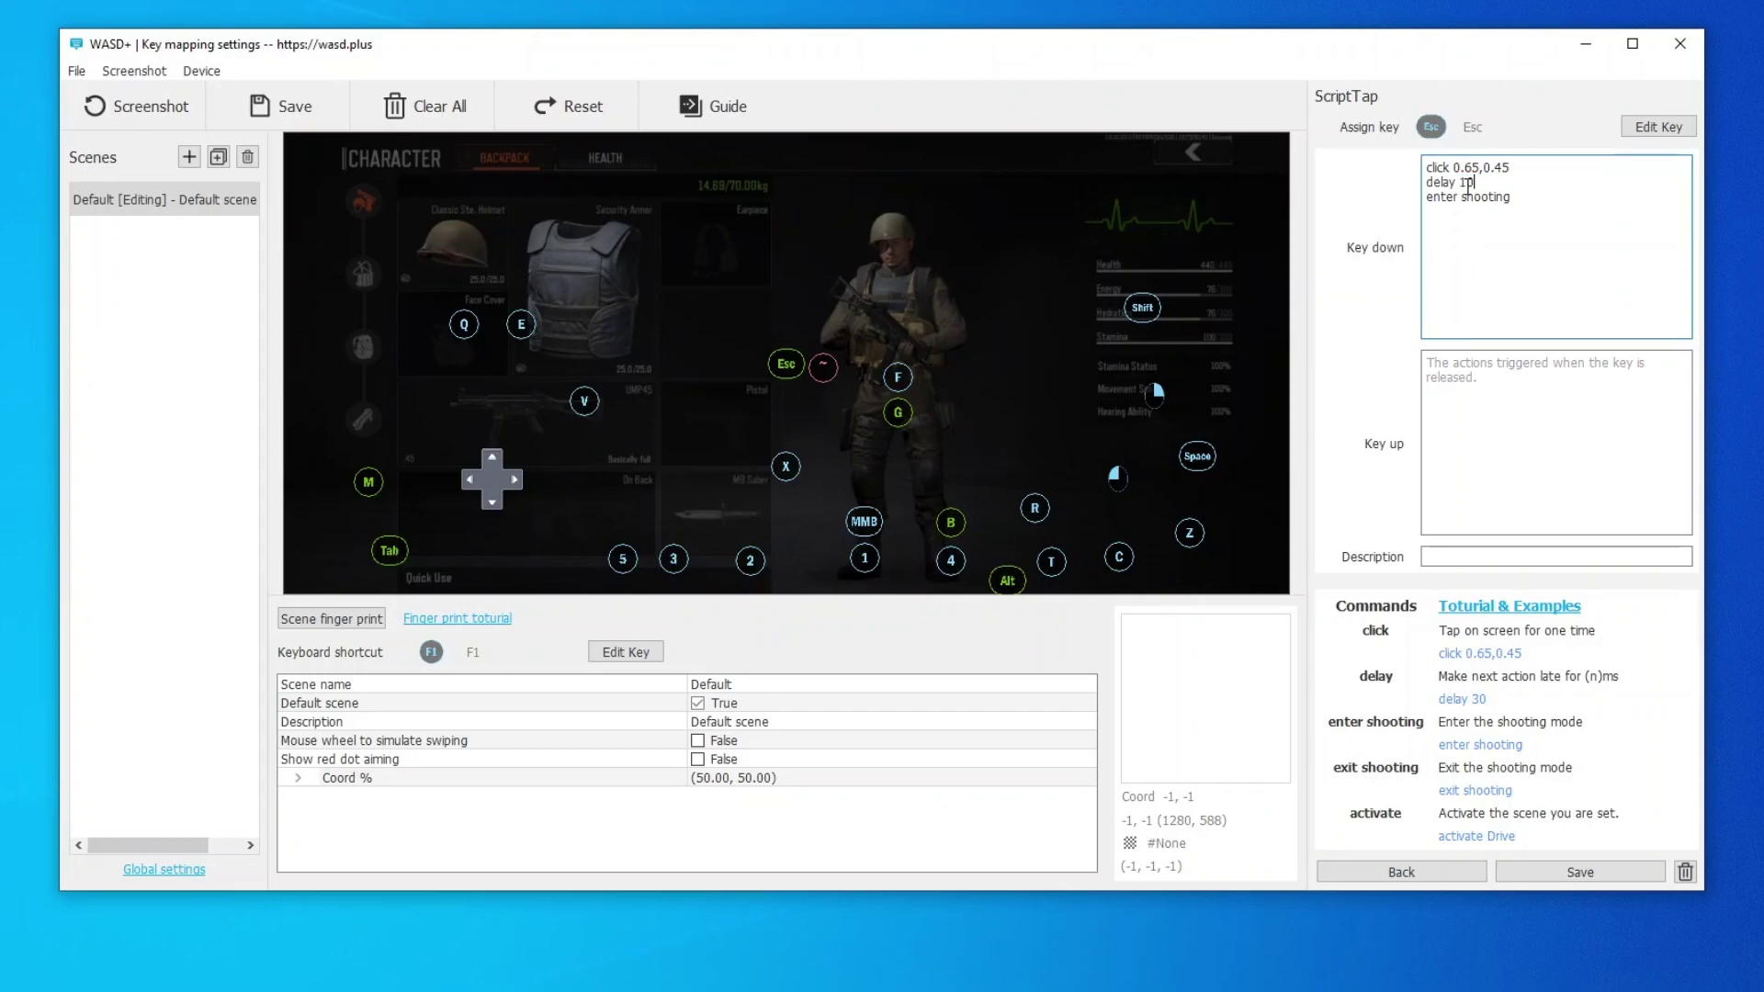
pyautogui.click(1580, 872)
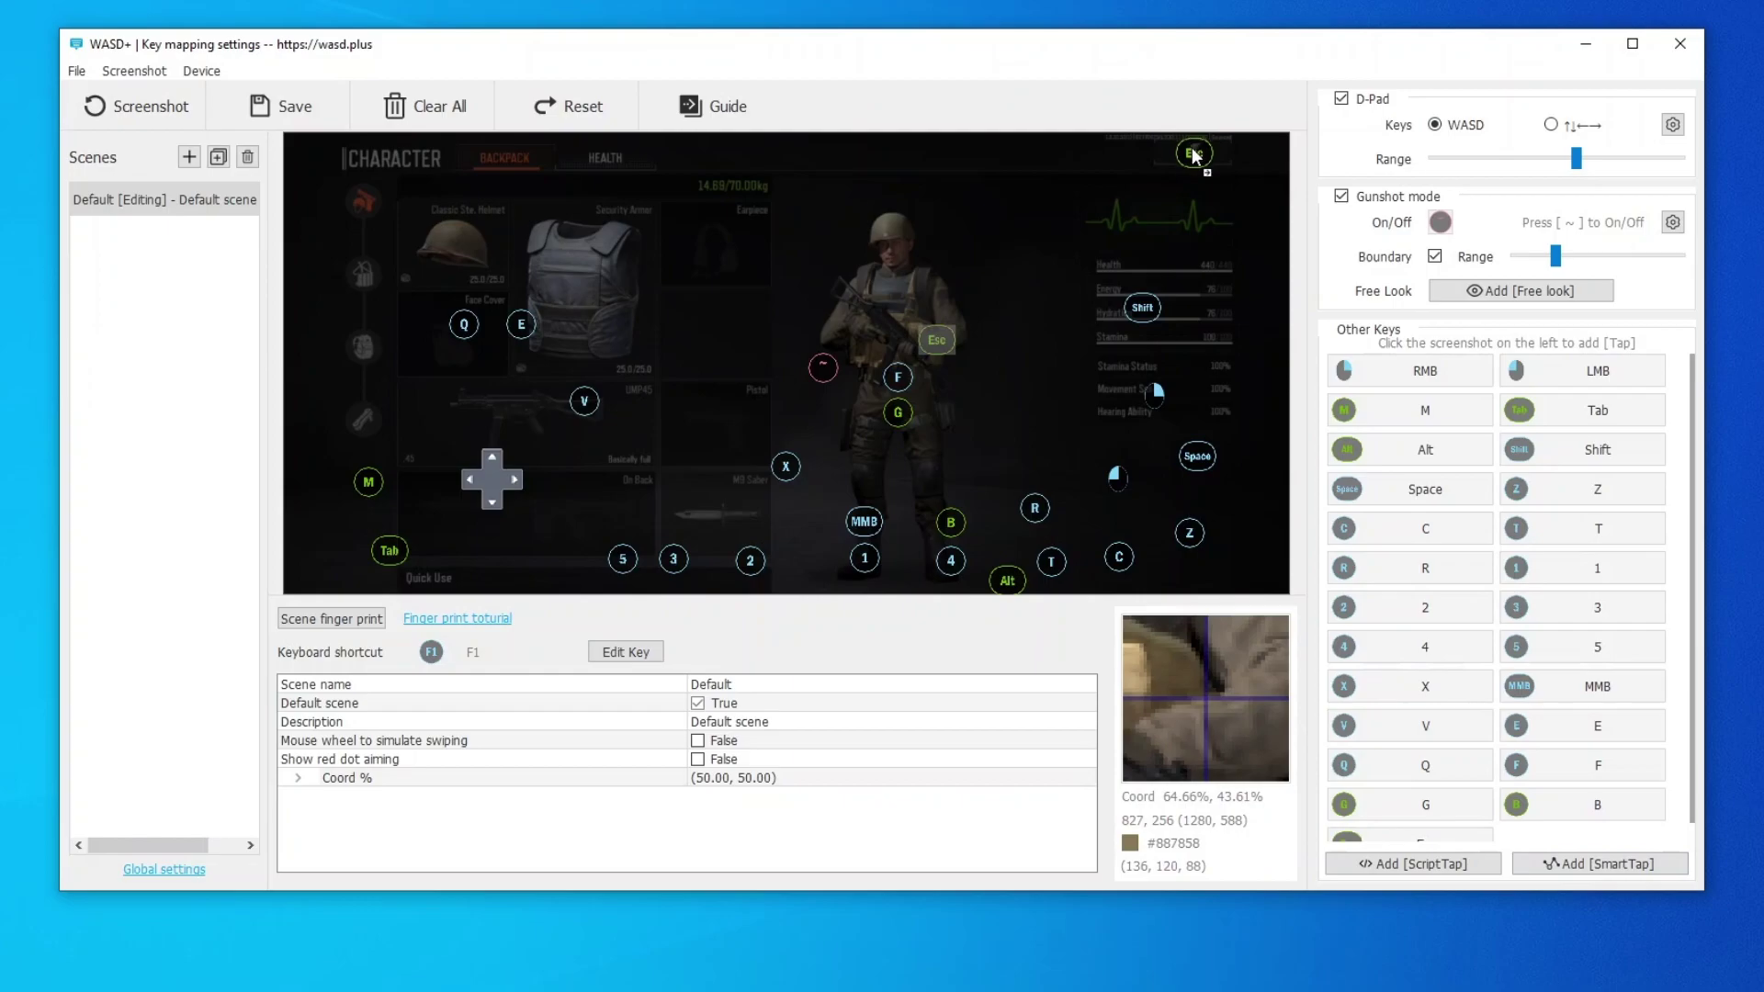
# Place the Esc script key on the character screen's back arrow, save the mapping, and close the mapping settings.
pyautogui.click(285, 105)
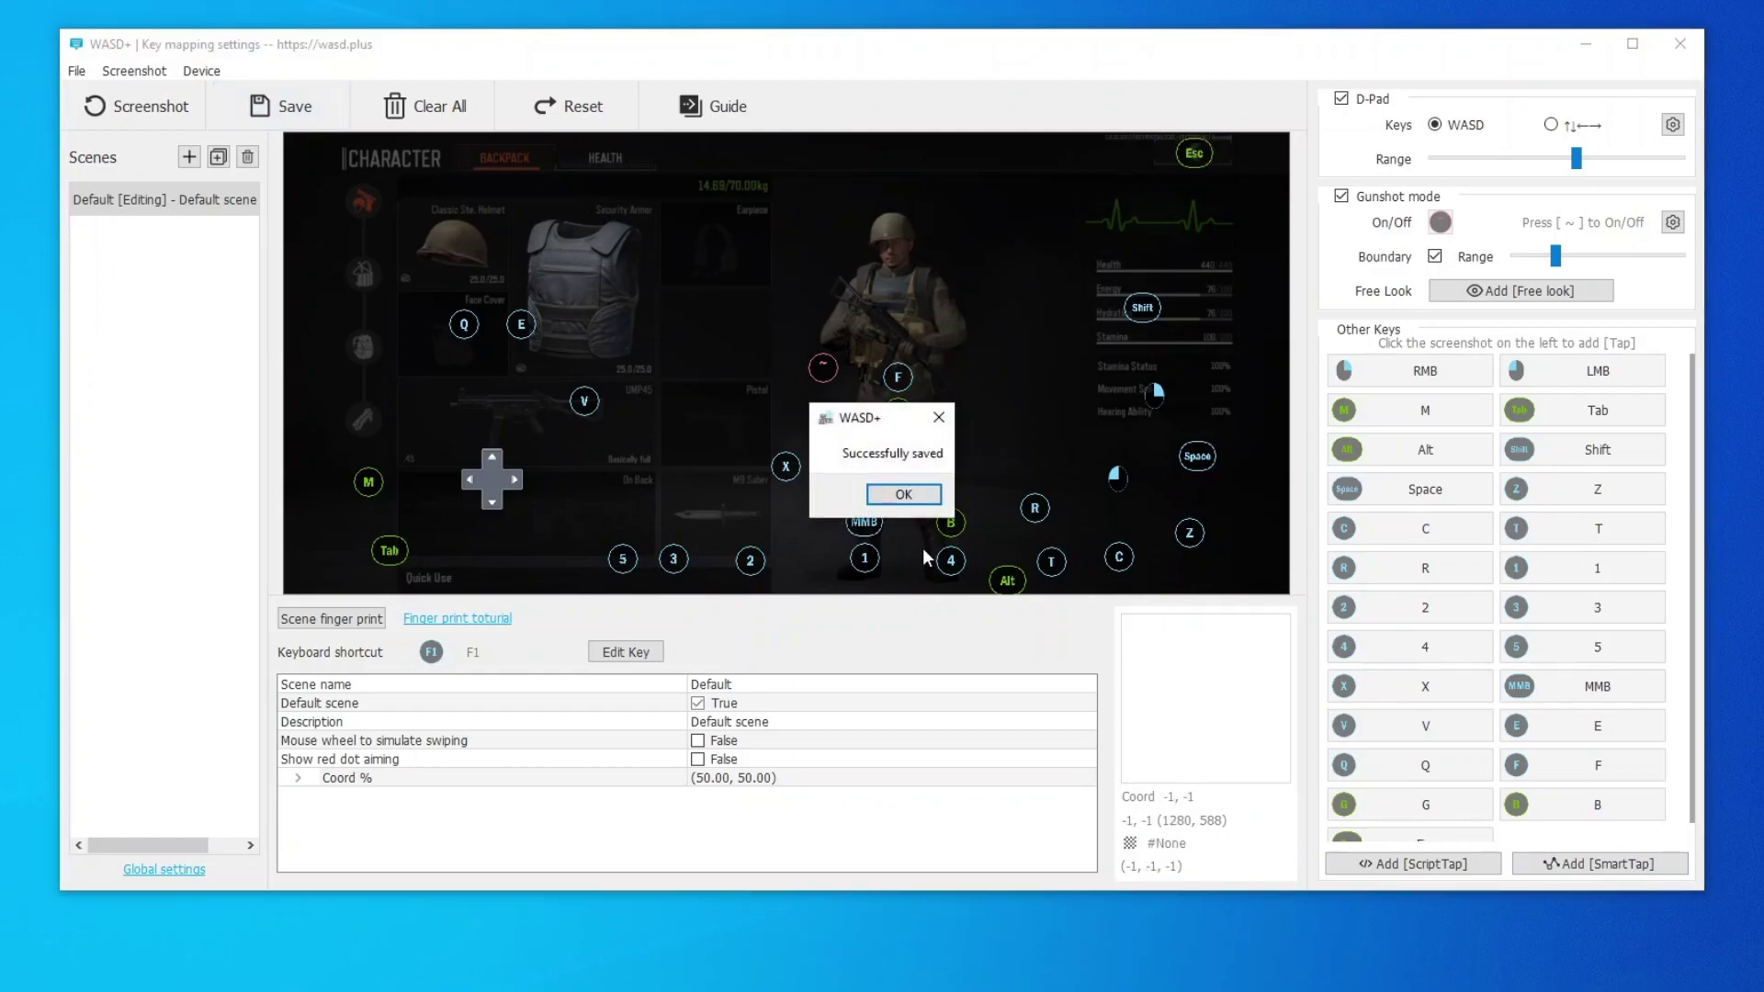
pyautogui.click(898, 492)
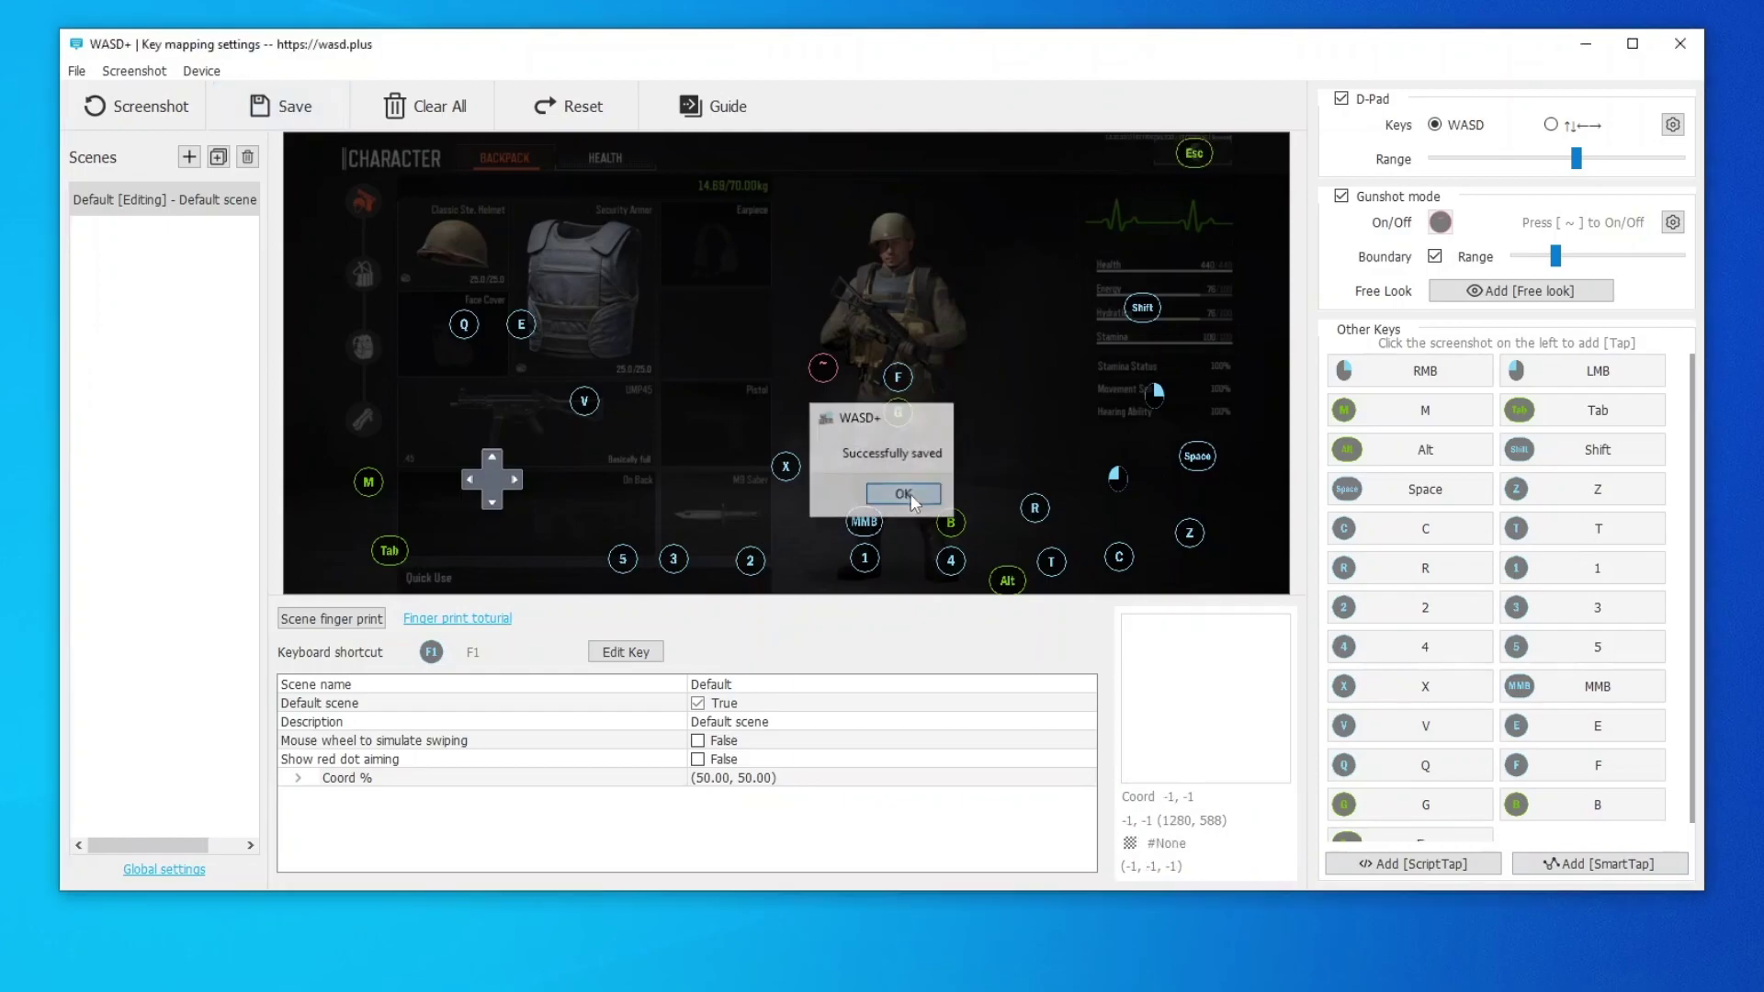
pyautogui.click(1681, 46)
# Test repeatedly opening the backpack and closing it with the new Esc mapping.
pyautogui.press('Escape')
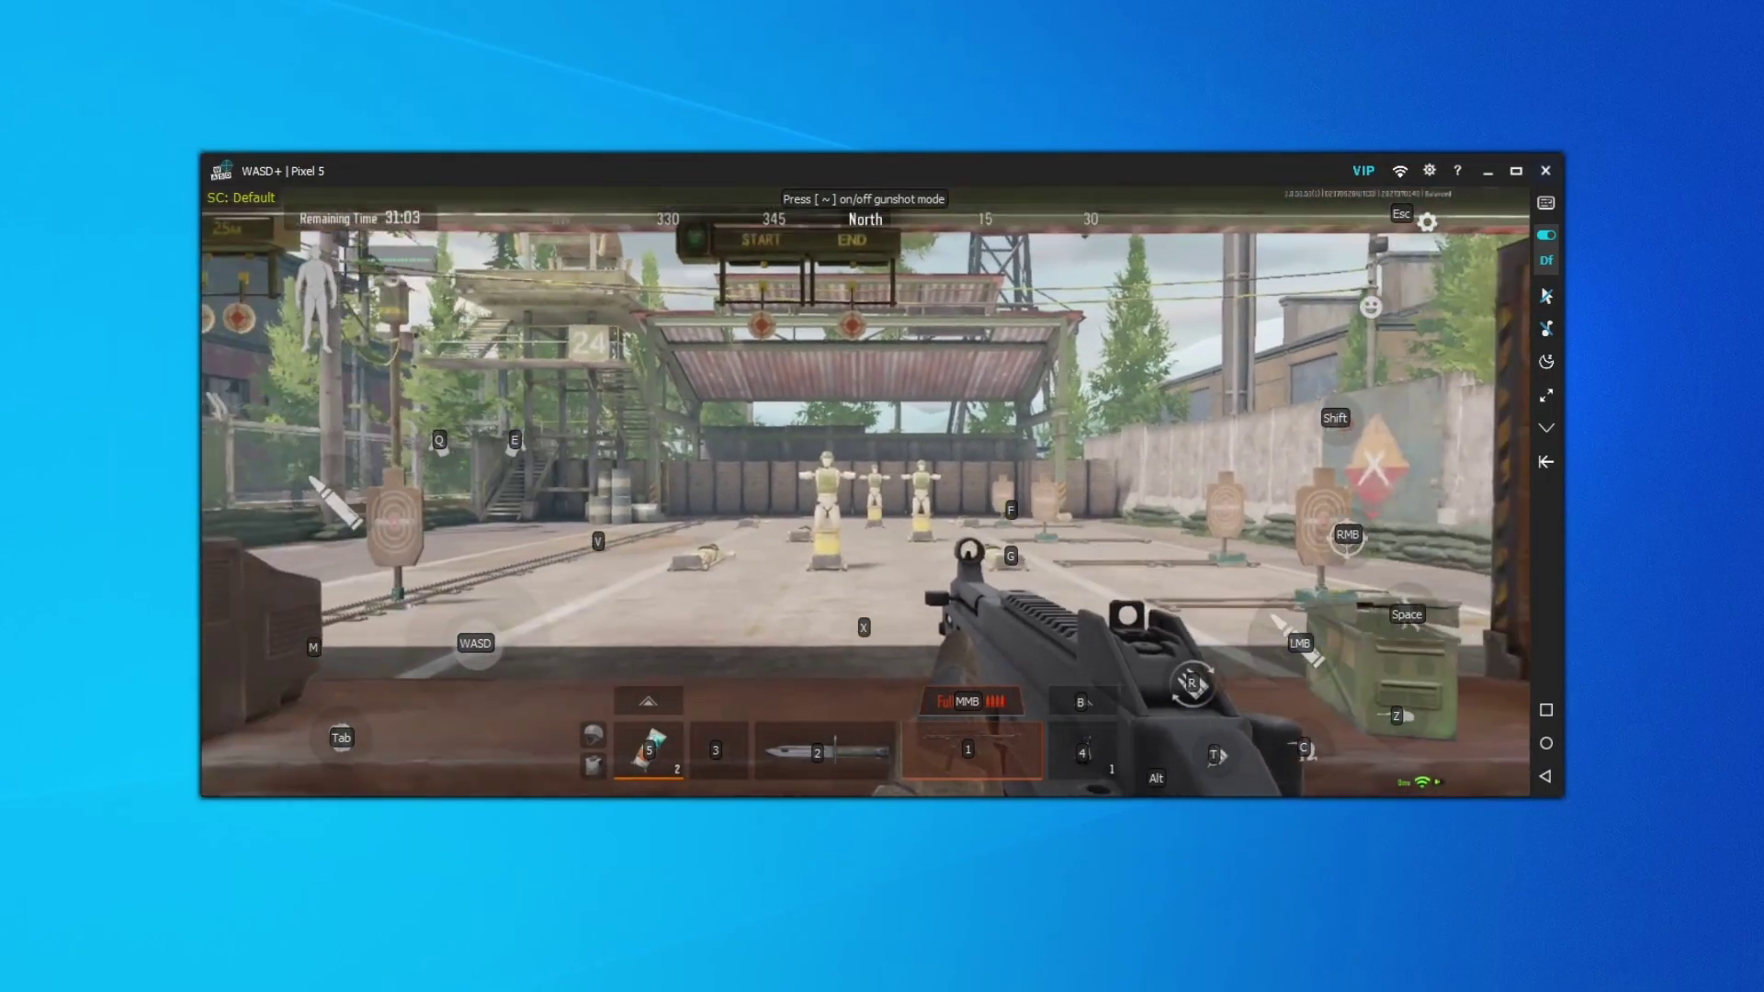
pyautogui.press('Tab')
pyautogui.press('Escape')
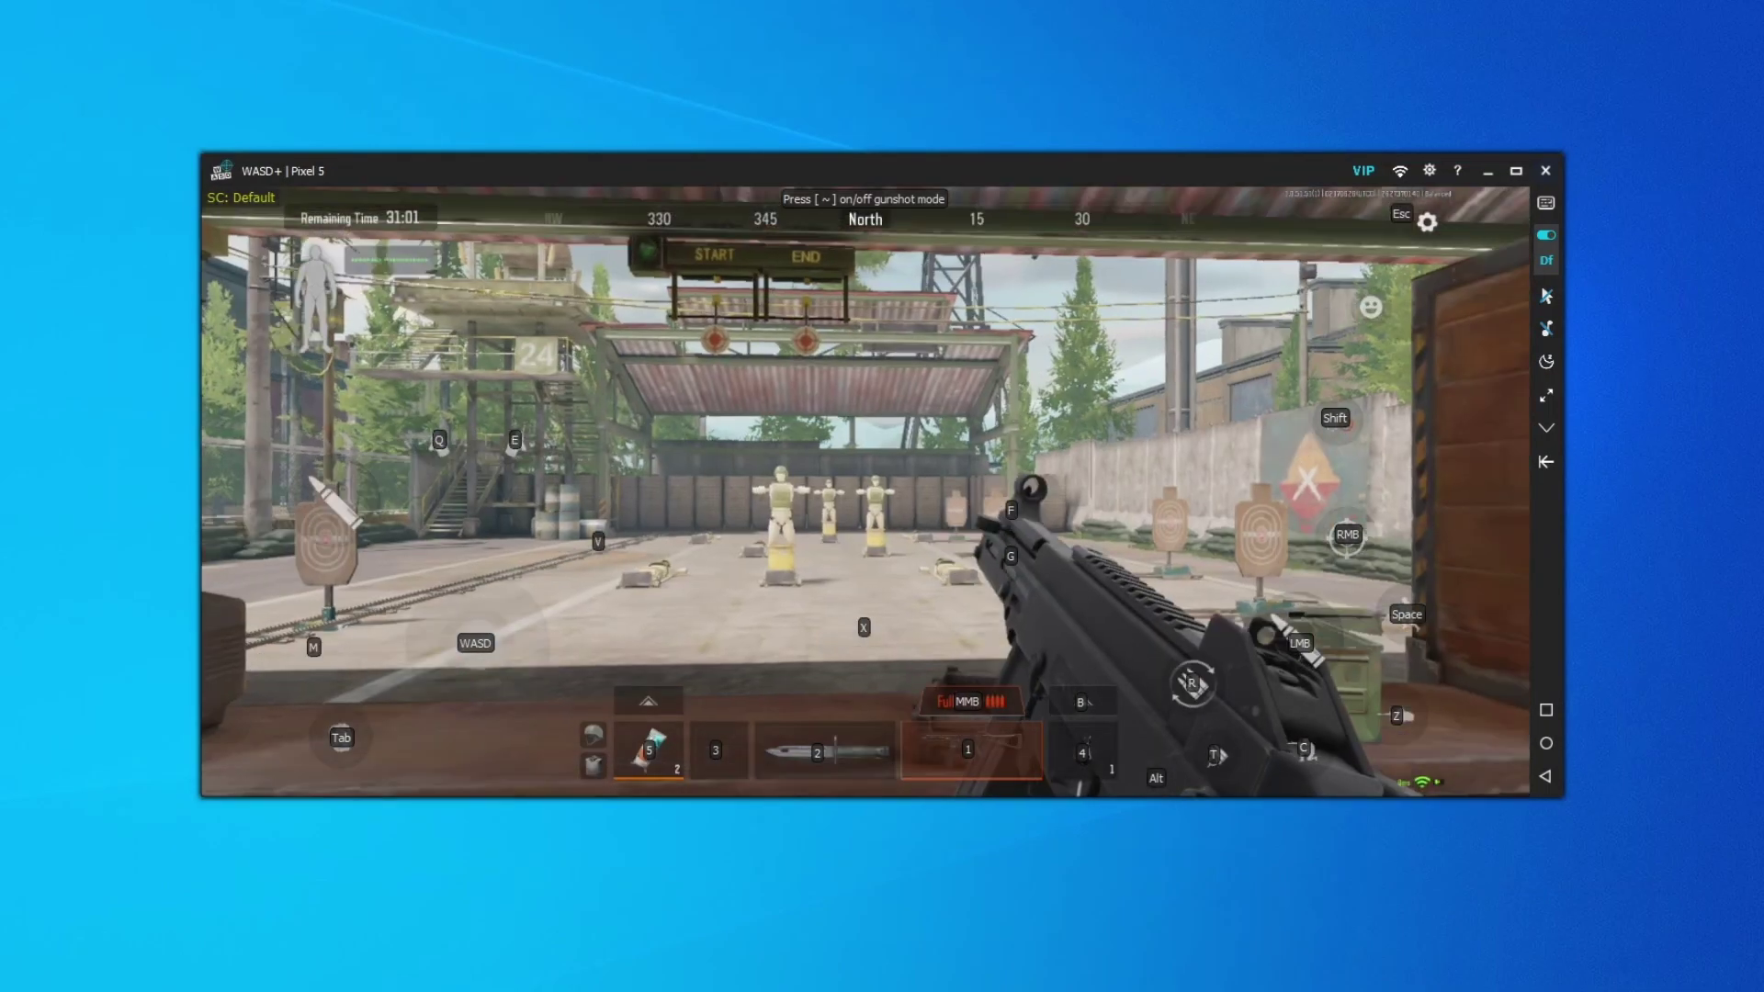
pyautogui.press('Tab')
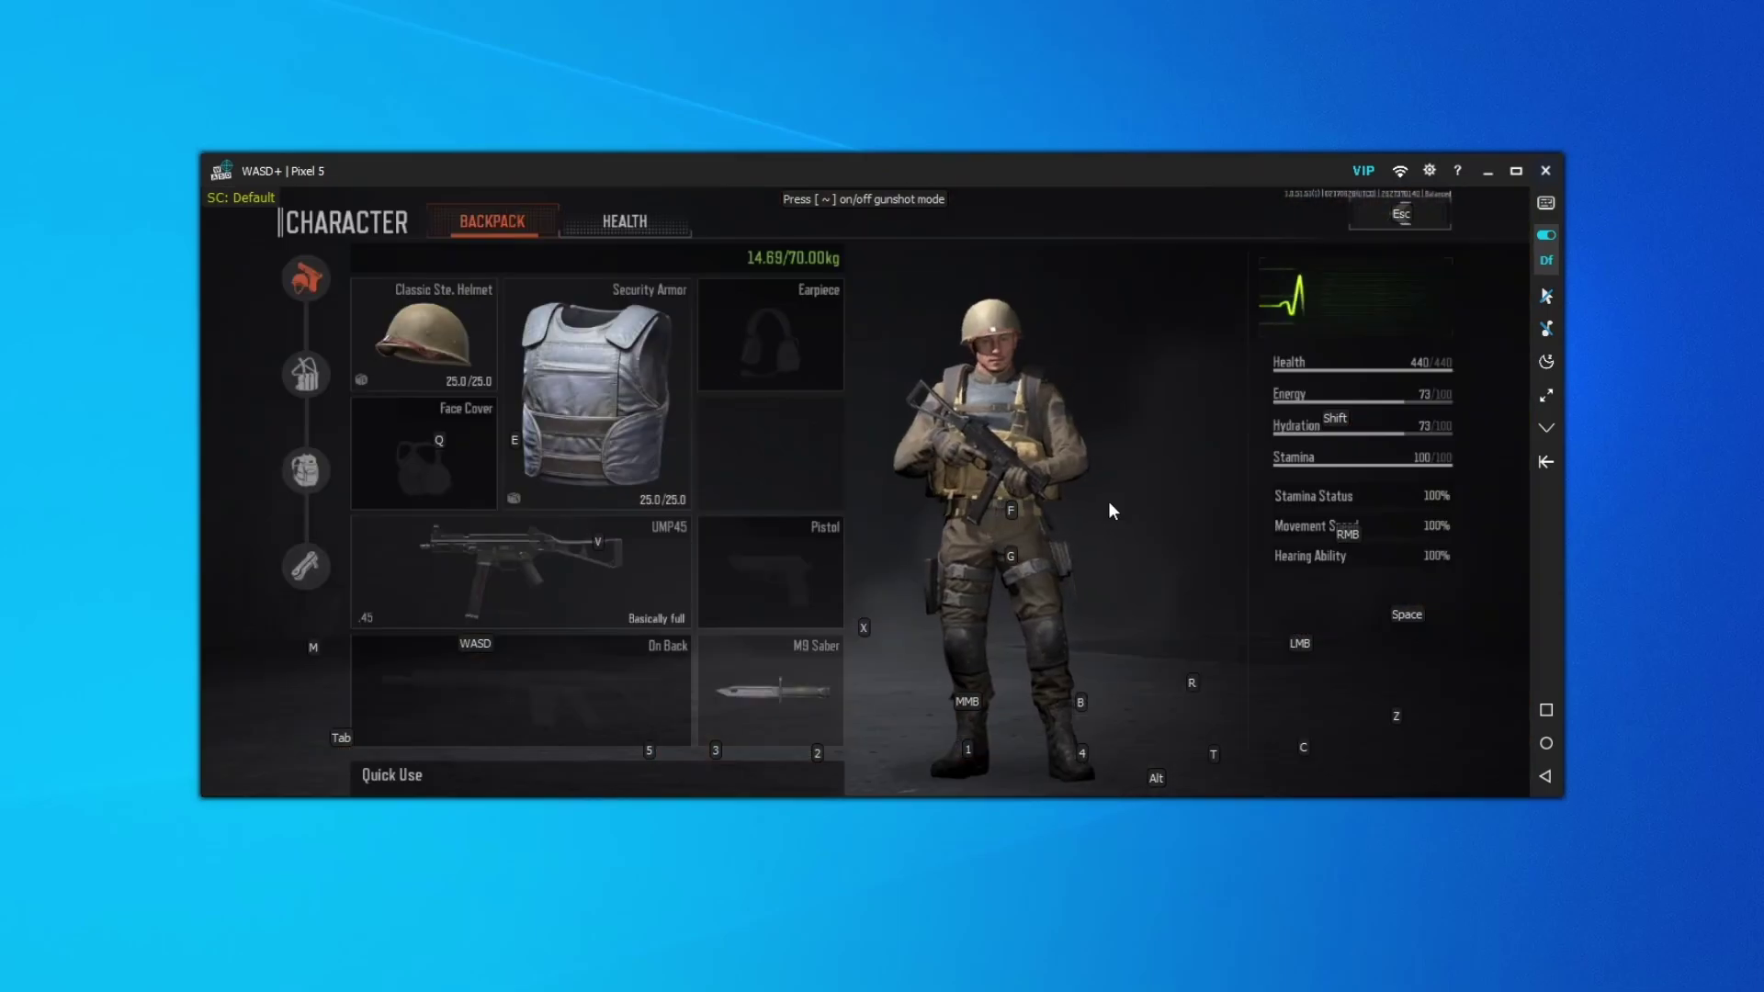
pyautogui.press('Escape')
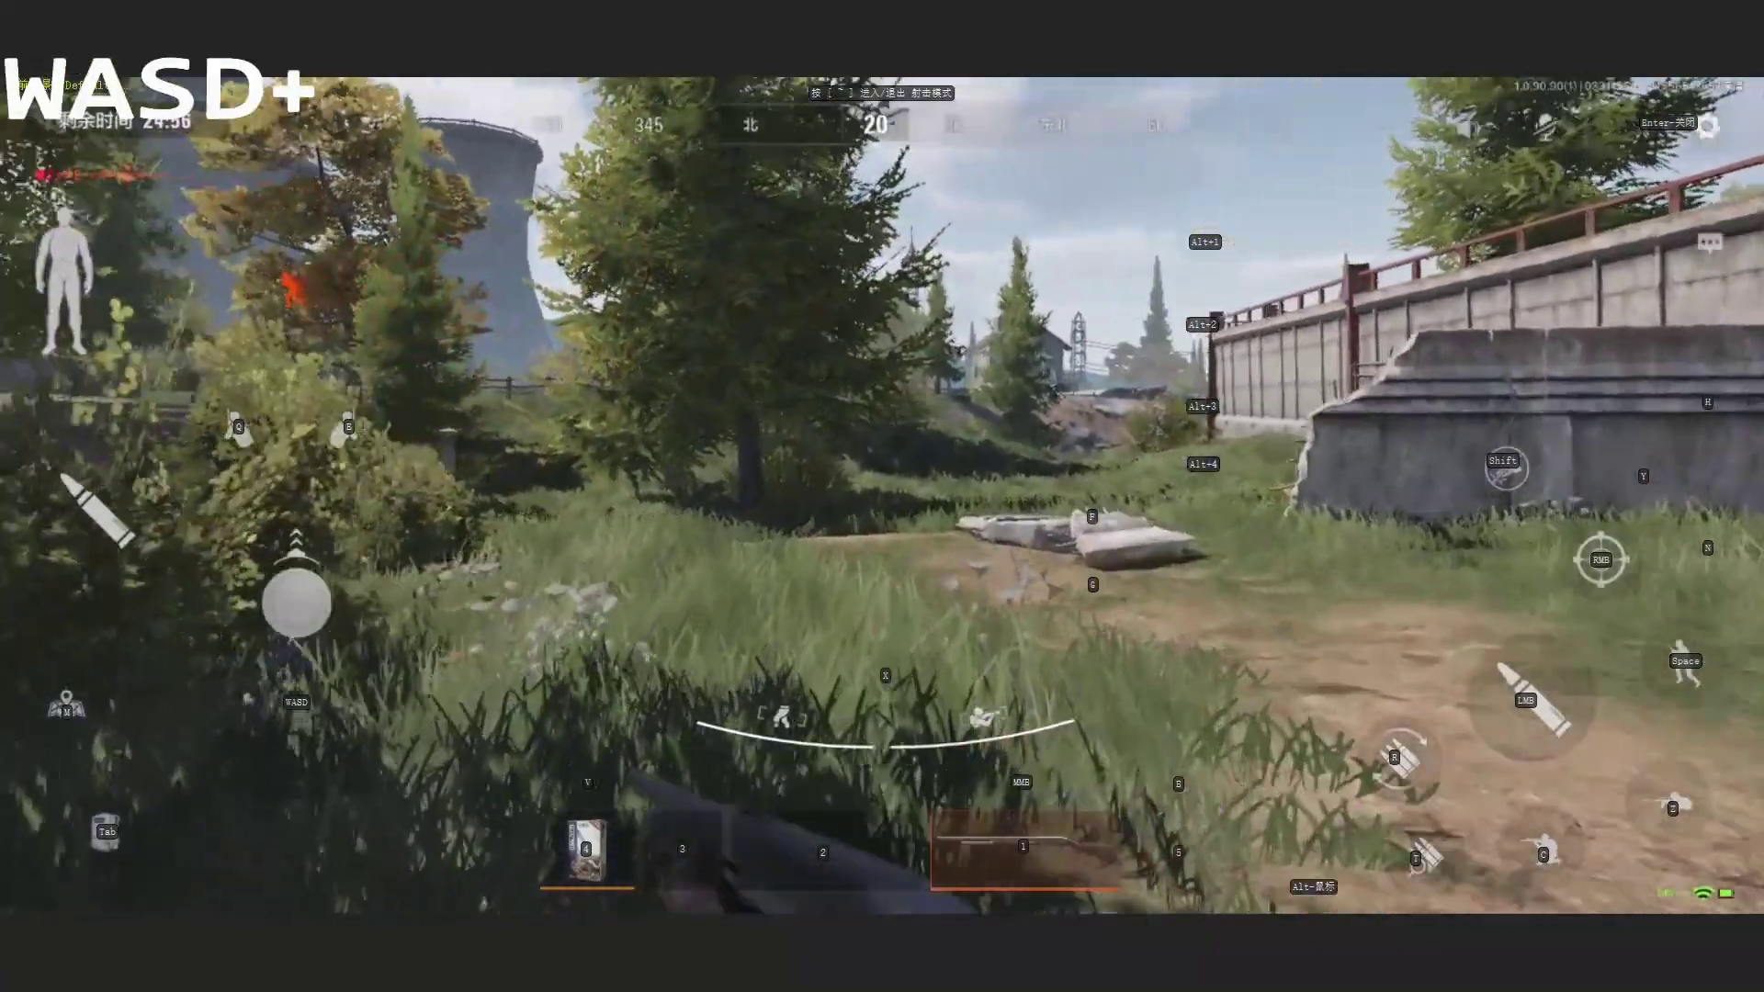
# Move forward in the match and hide the key labels overlaid on the game screen.
pyautogui.press('w')
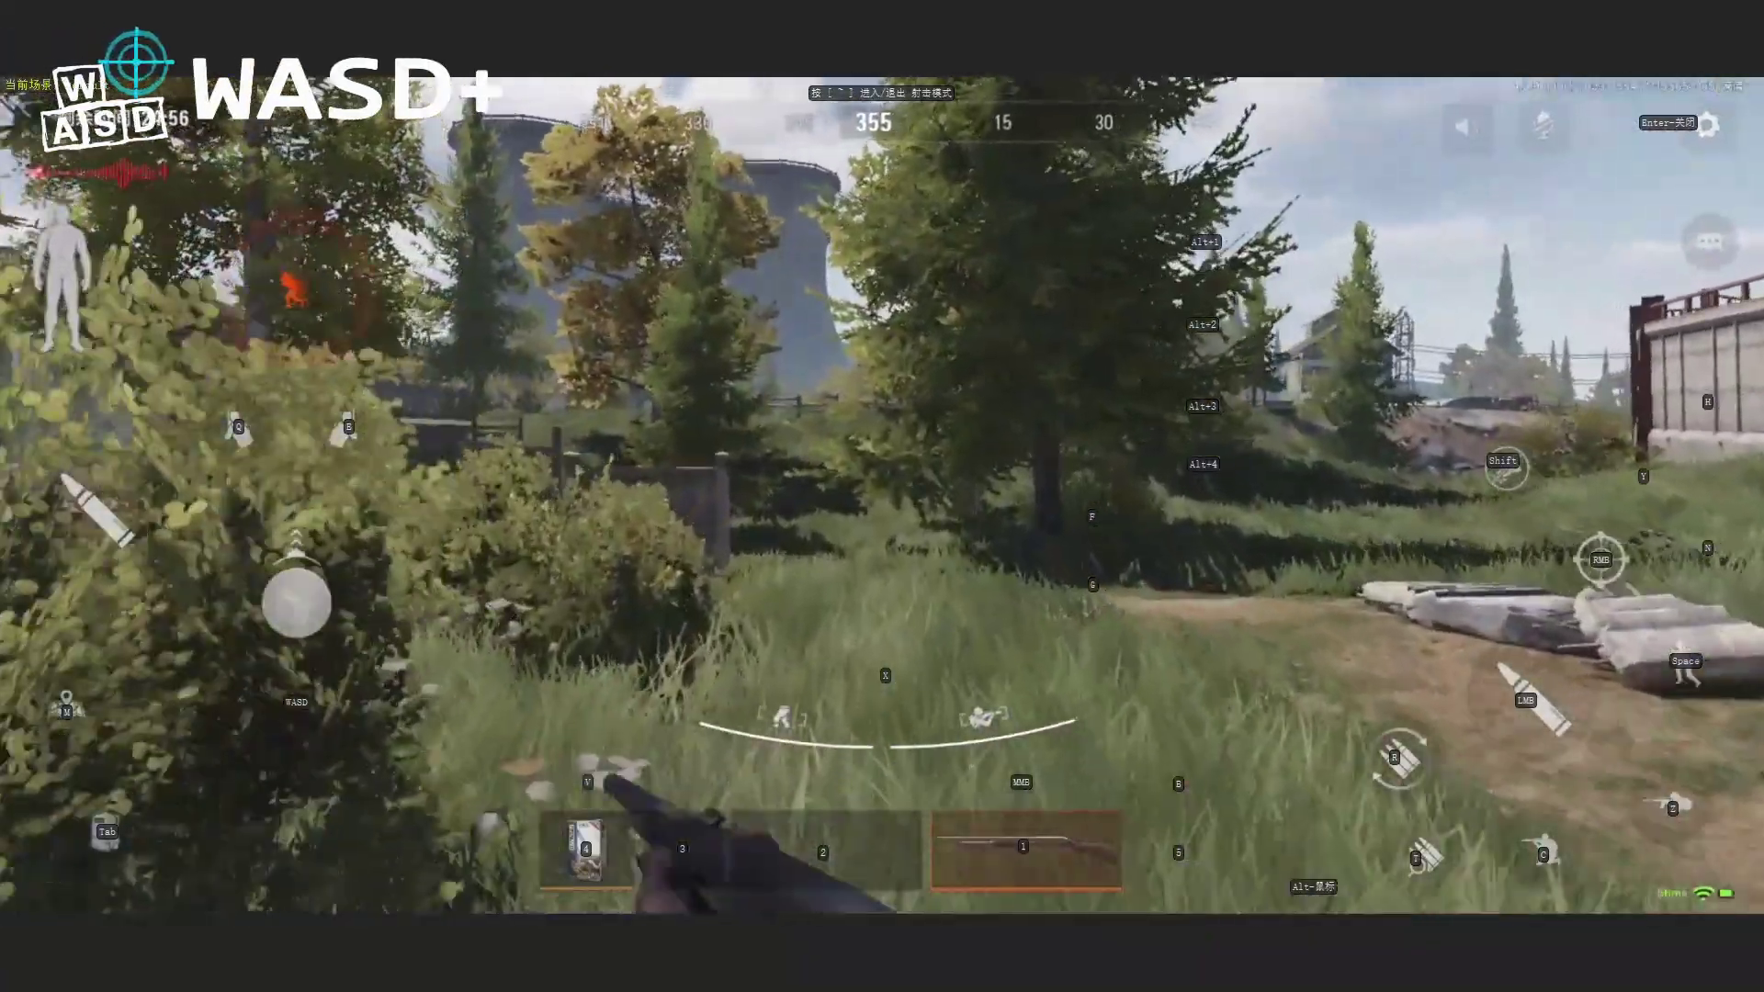
pyautogui.hotkey('alt', 'h')
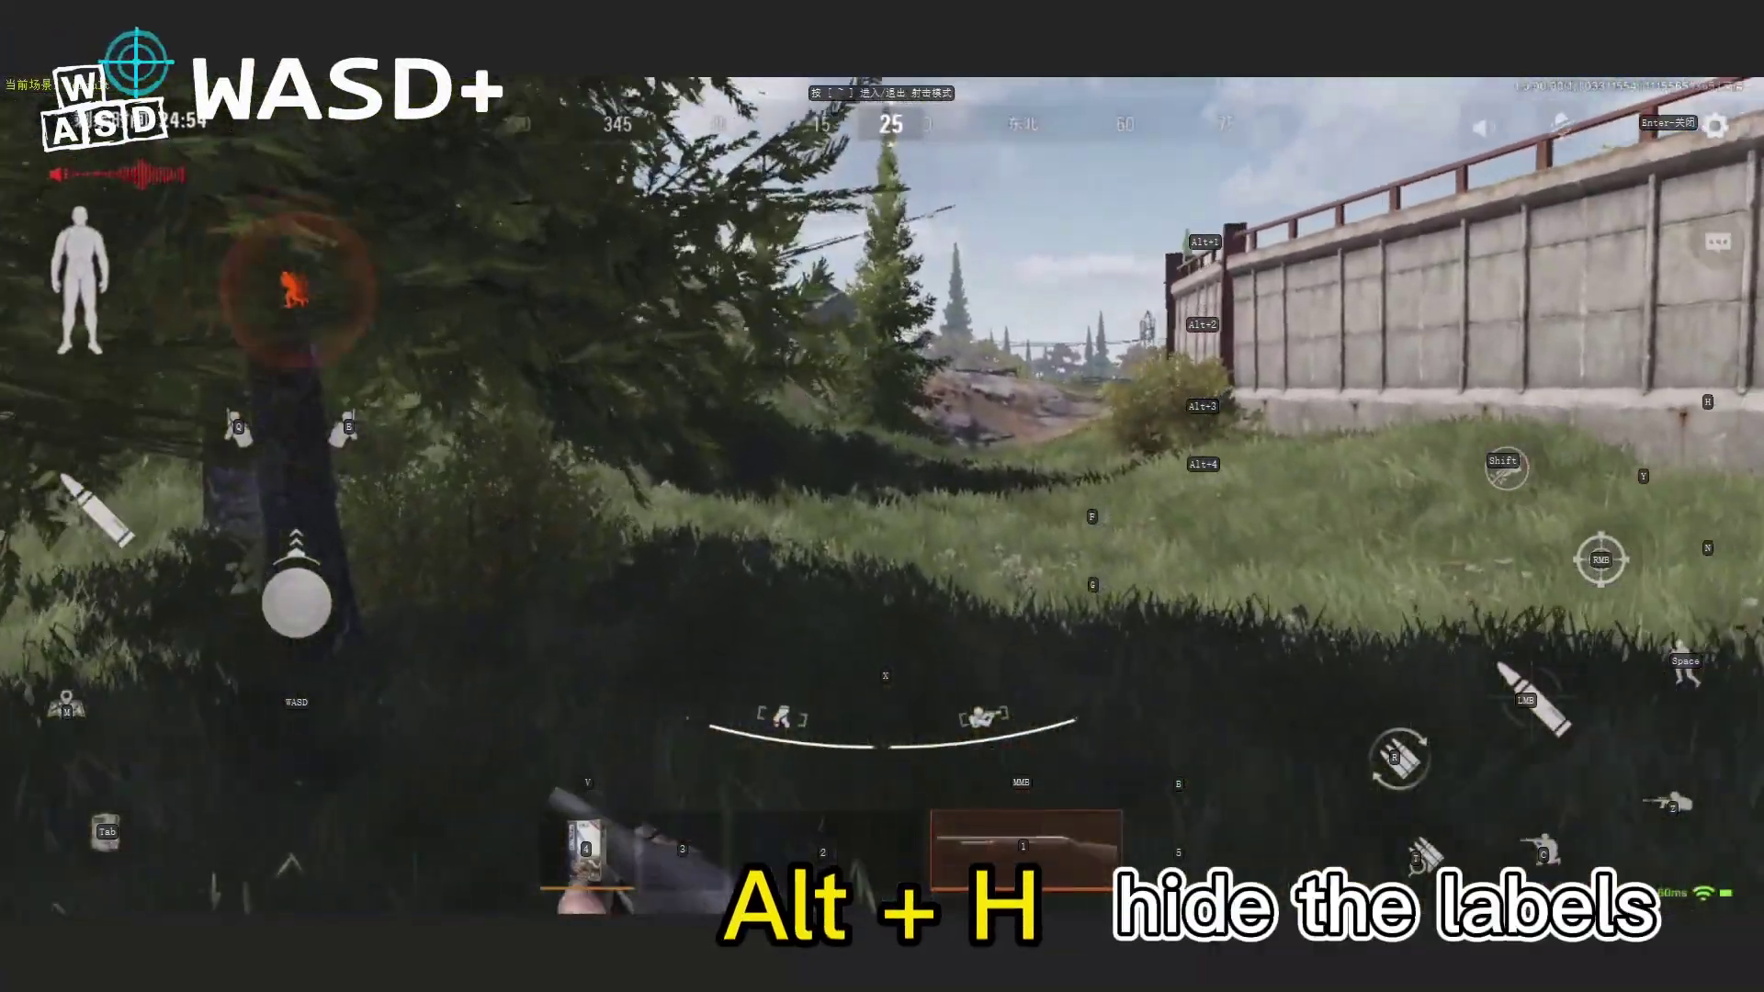
# Test the mapped controls in the match by moving forward and backward and reloading the weapon.
pyautogui.press('w')
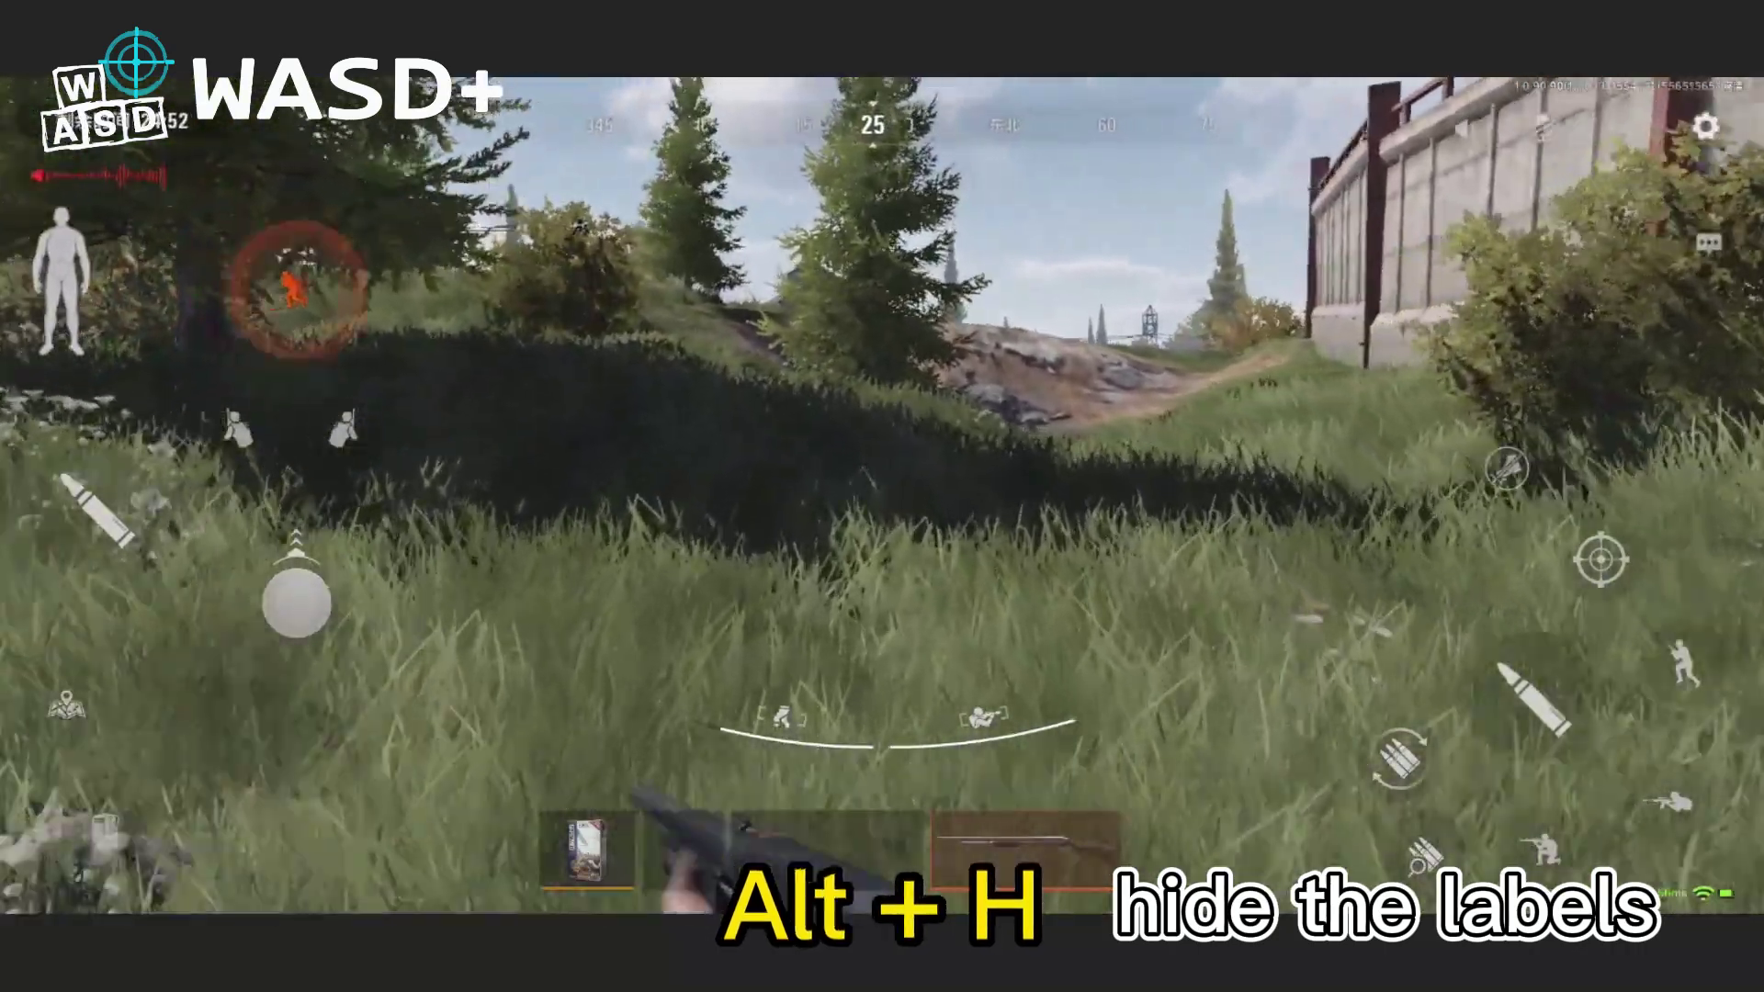
pyautogui.press('w')
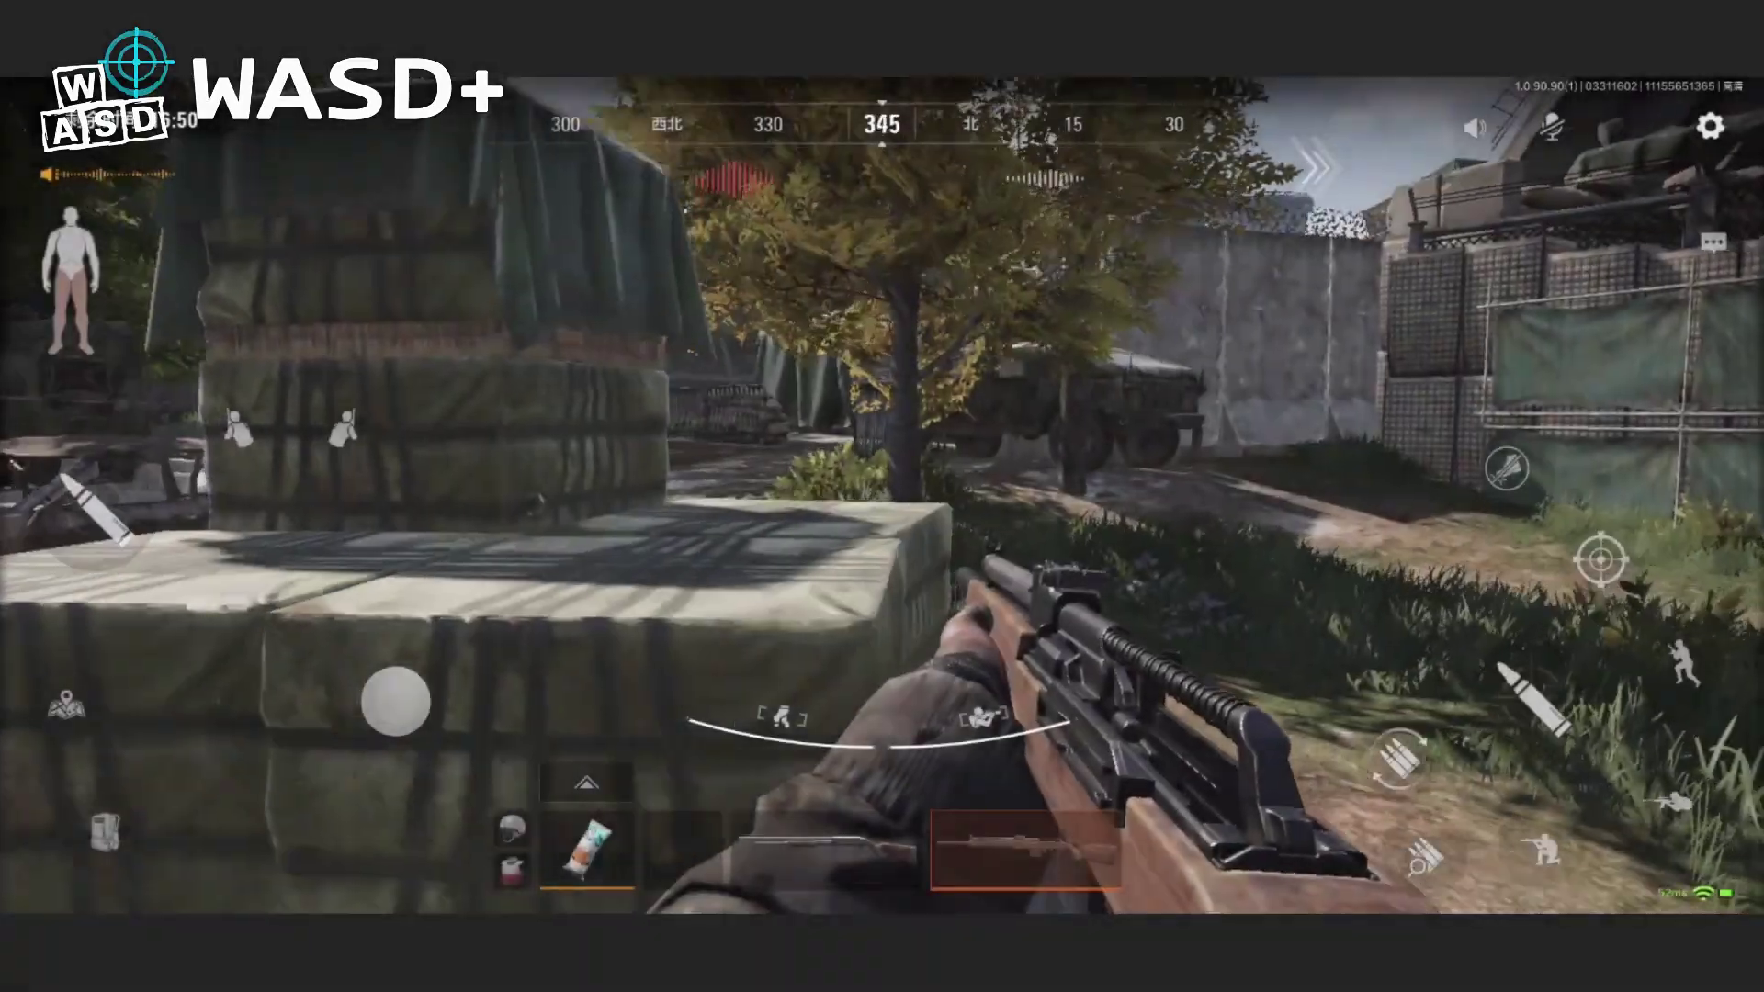
pyautogui.press('s')
pyautogui.press('s')
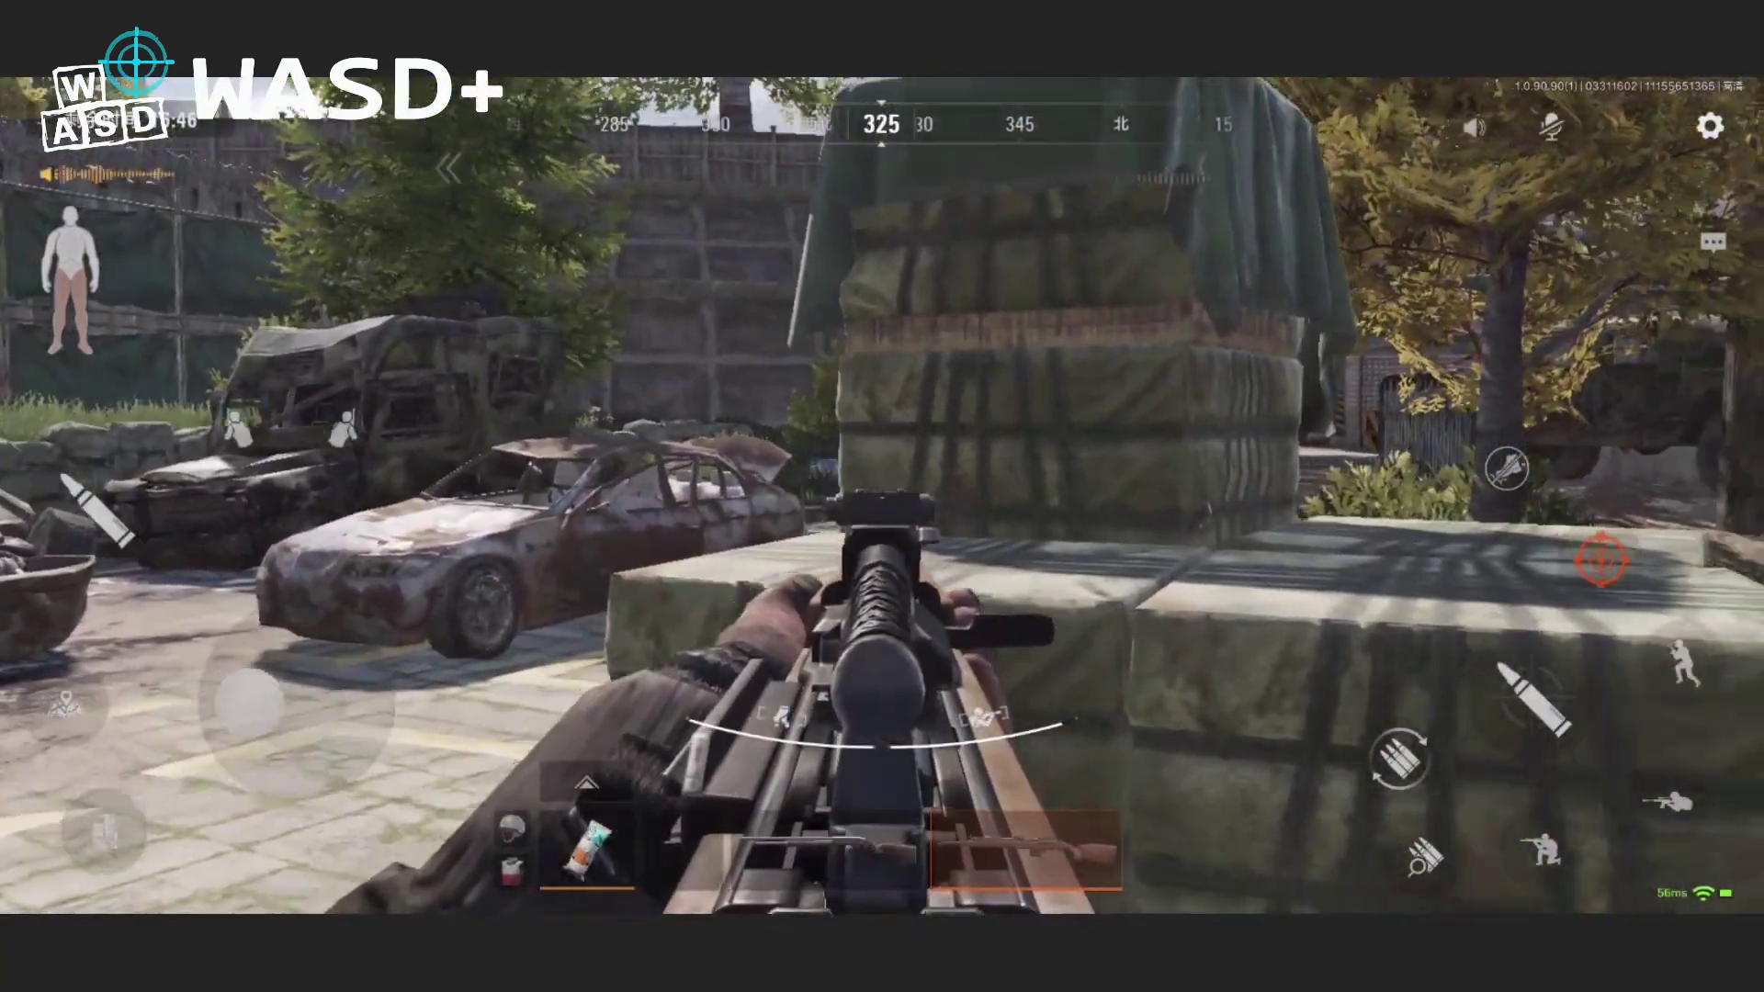
pyautogui.press('r')
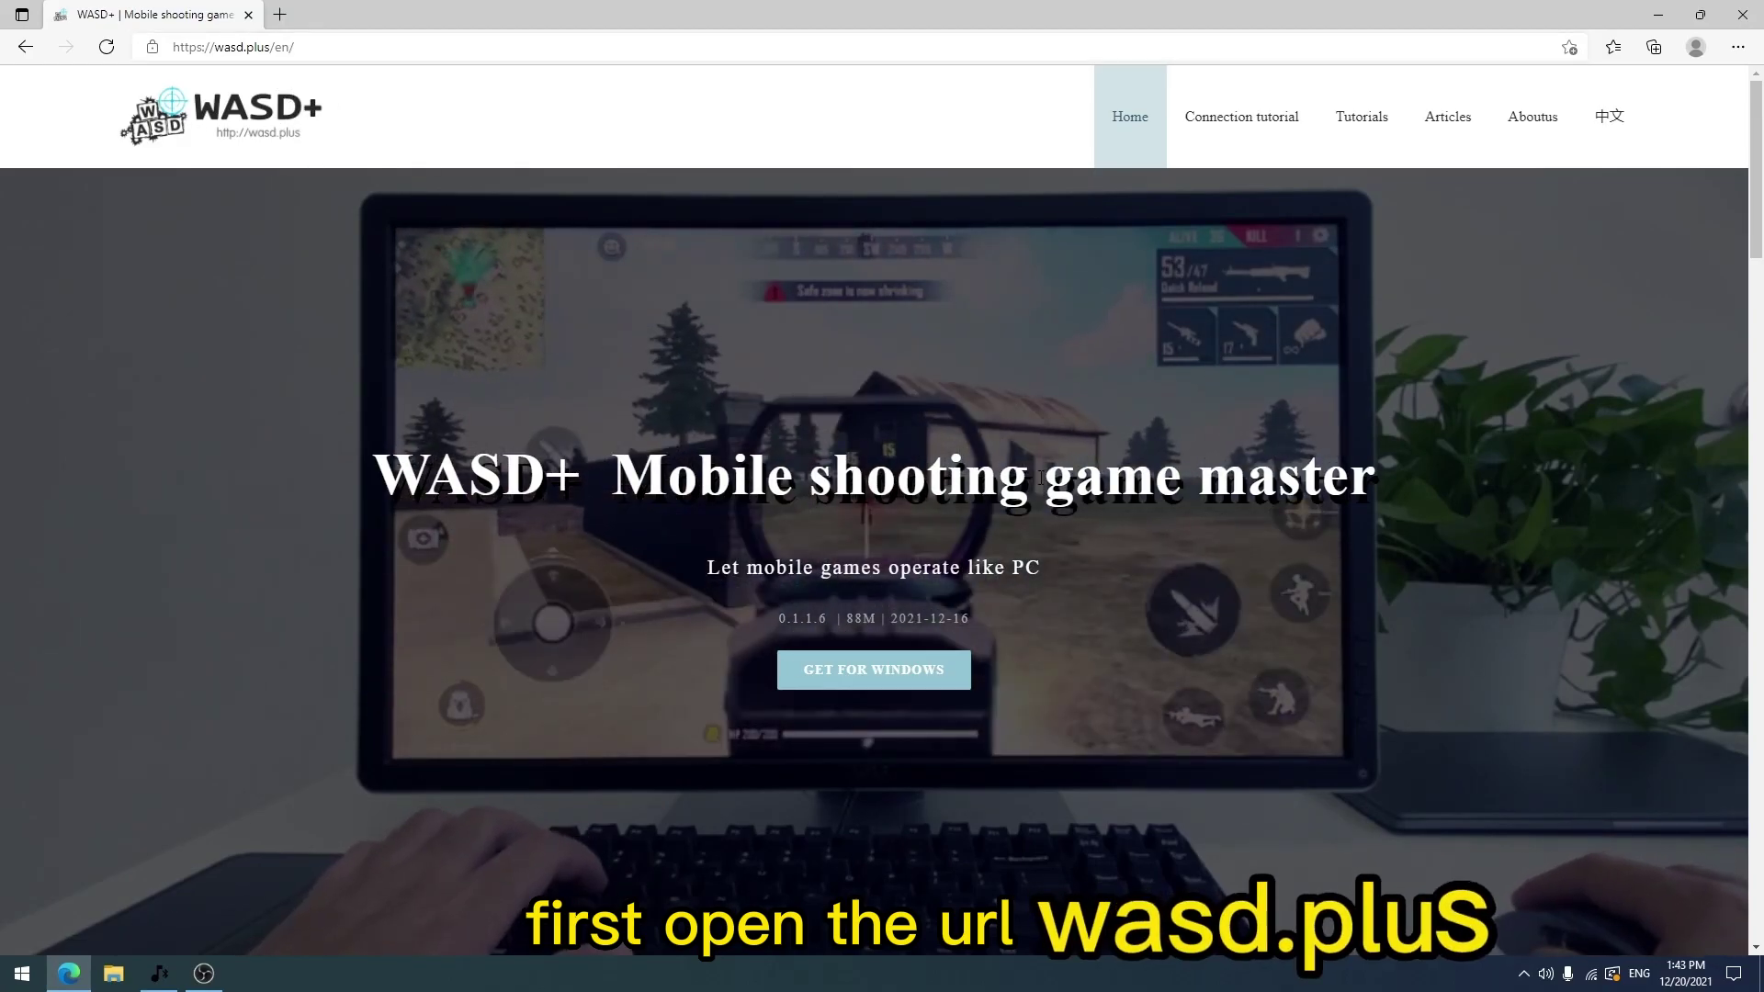
# Download the WASD+ installer for Windows from the wasd.plus home page and look through the feature overview.
pyautogui.click(905, 677)
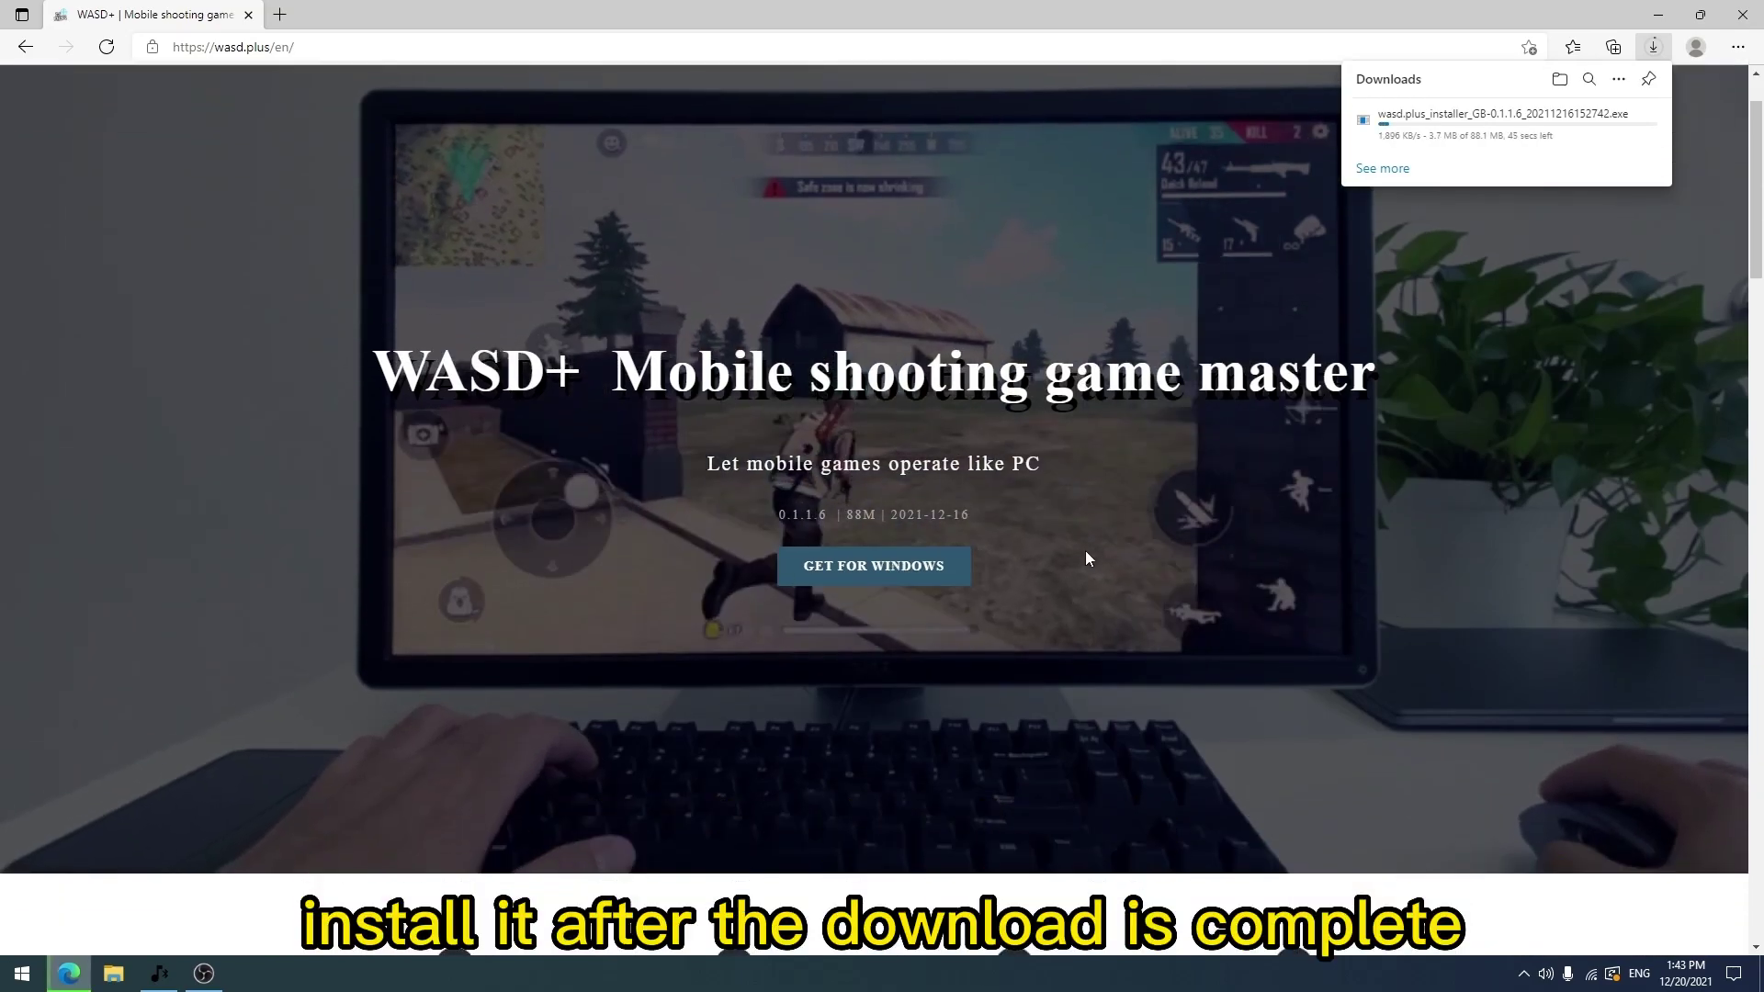
pyautogui.scroll(-5, 1084, 549)
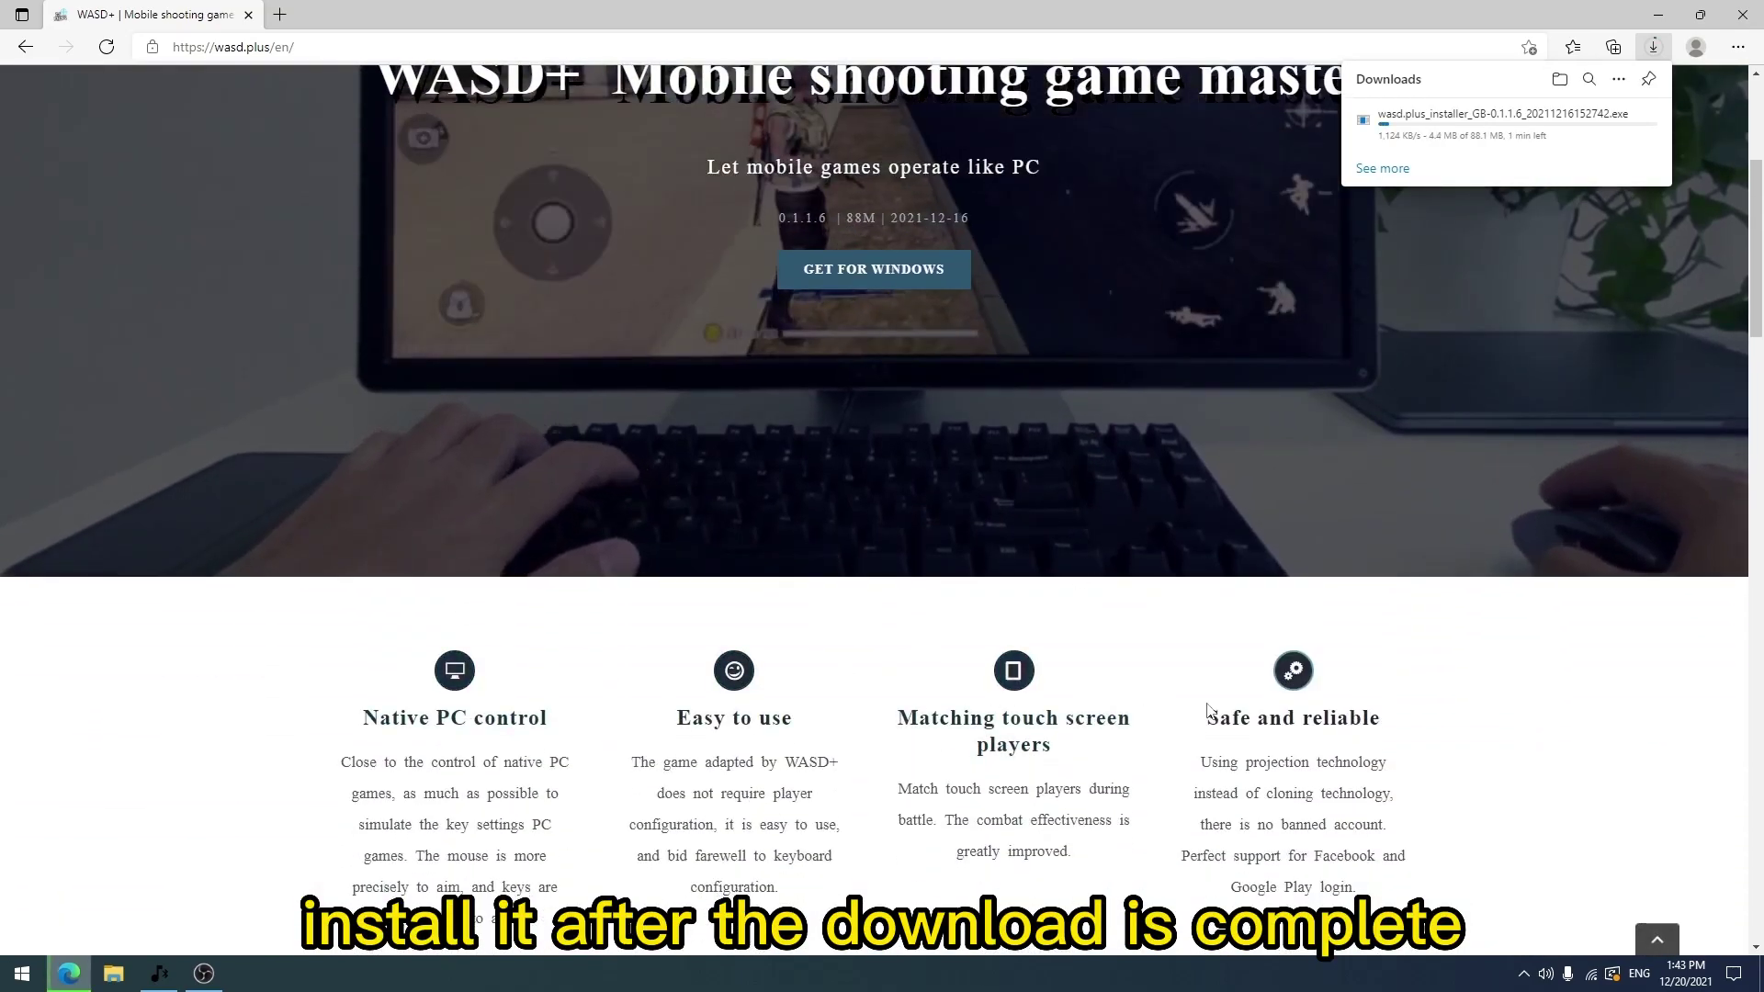
pyautogui.scroll(-3, 760, 638)
pyautogui.scroll(-2, 1003, 648)
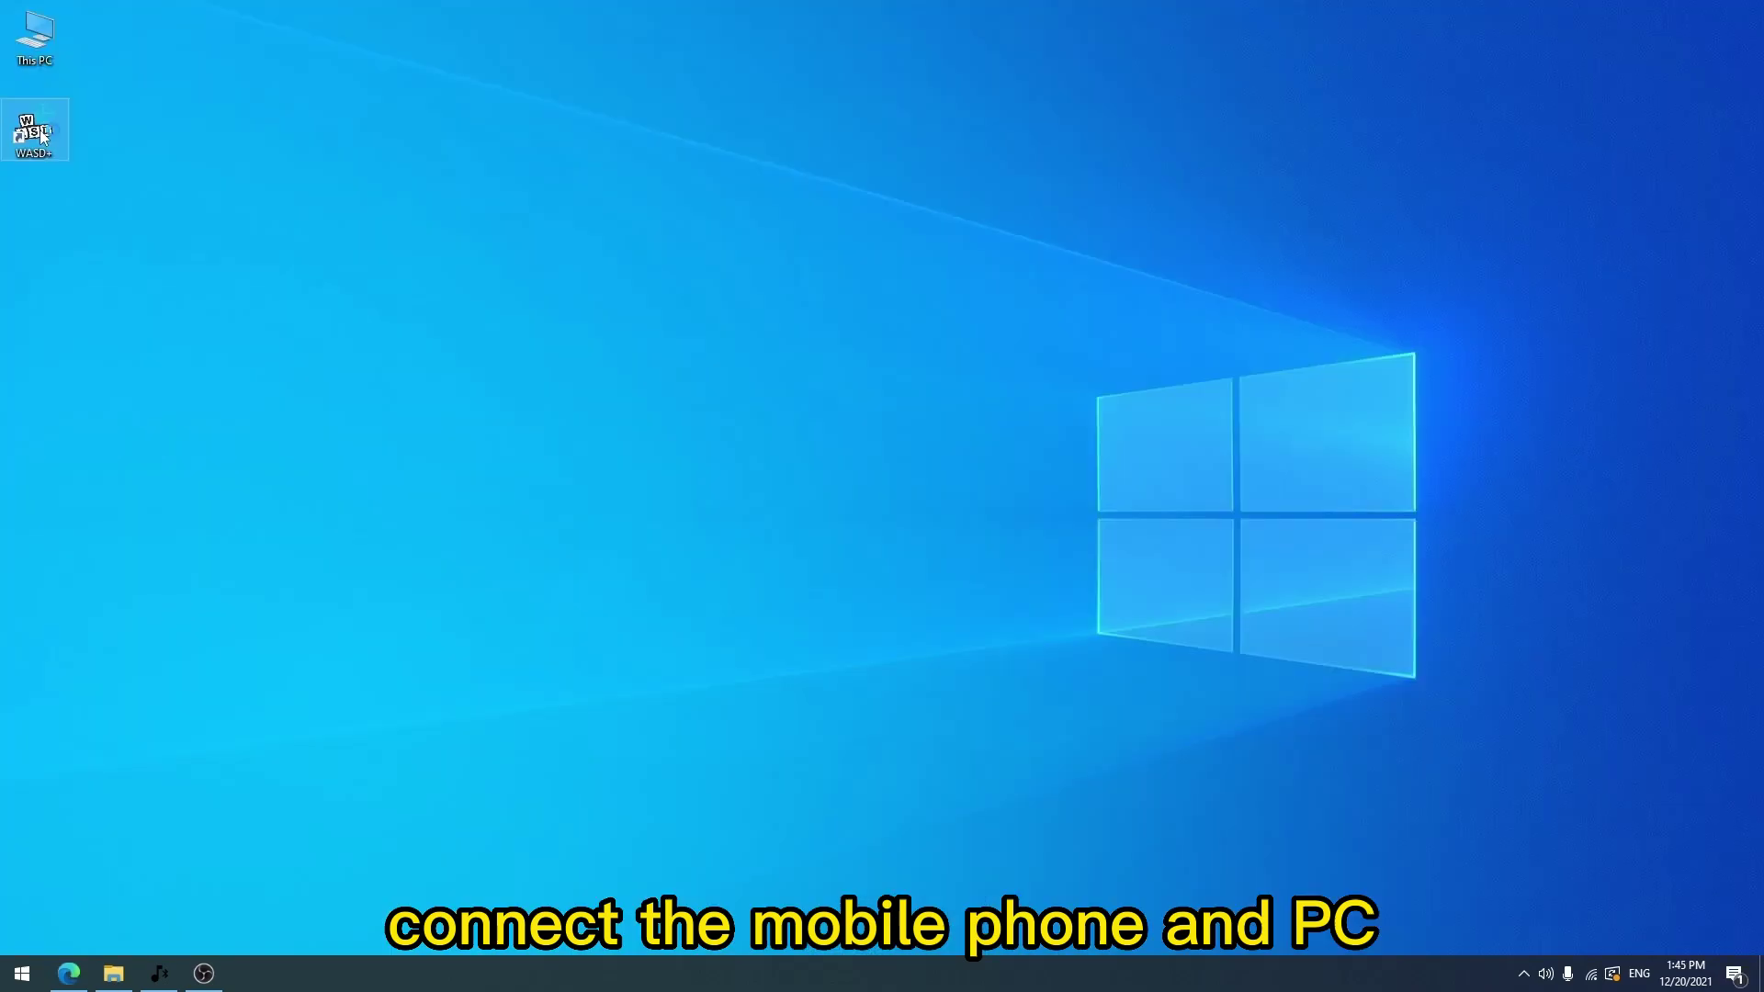
# Launch WASD+ from the desktop and open its connection tutorial to read how to turn on Android developer mode.
pyautogui.doubleClick(37, 133)
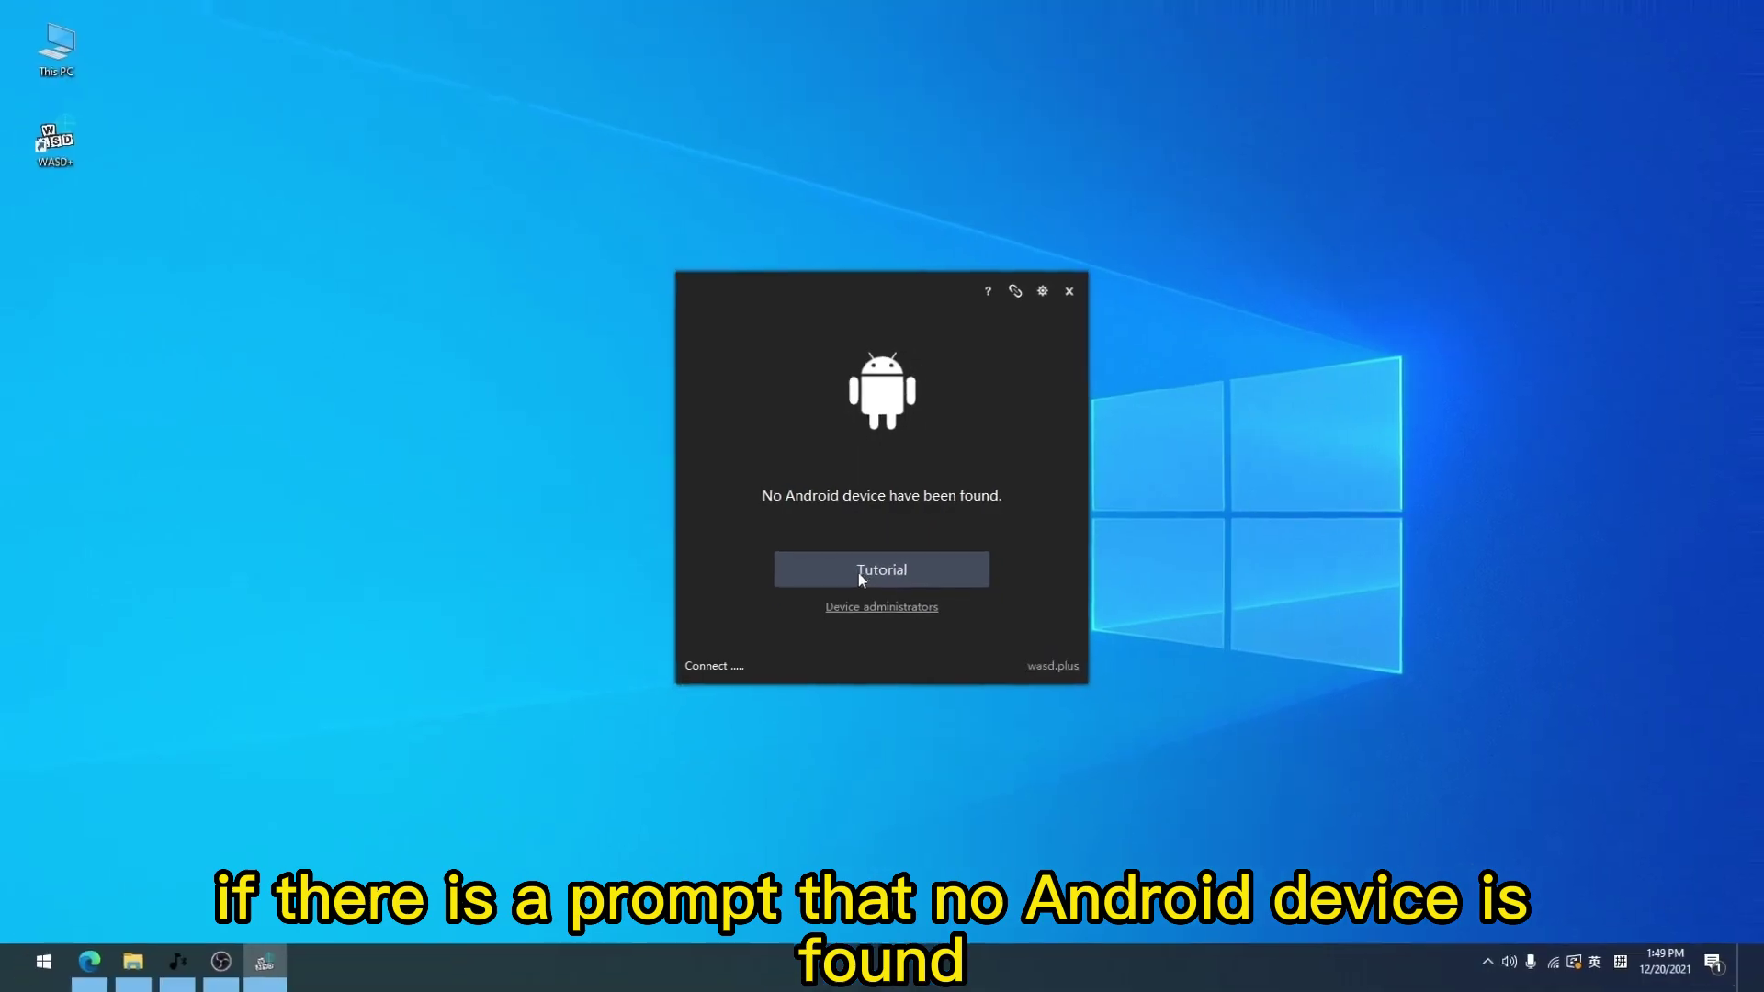
pyautogui.click(855, 630)
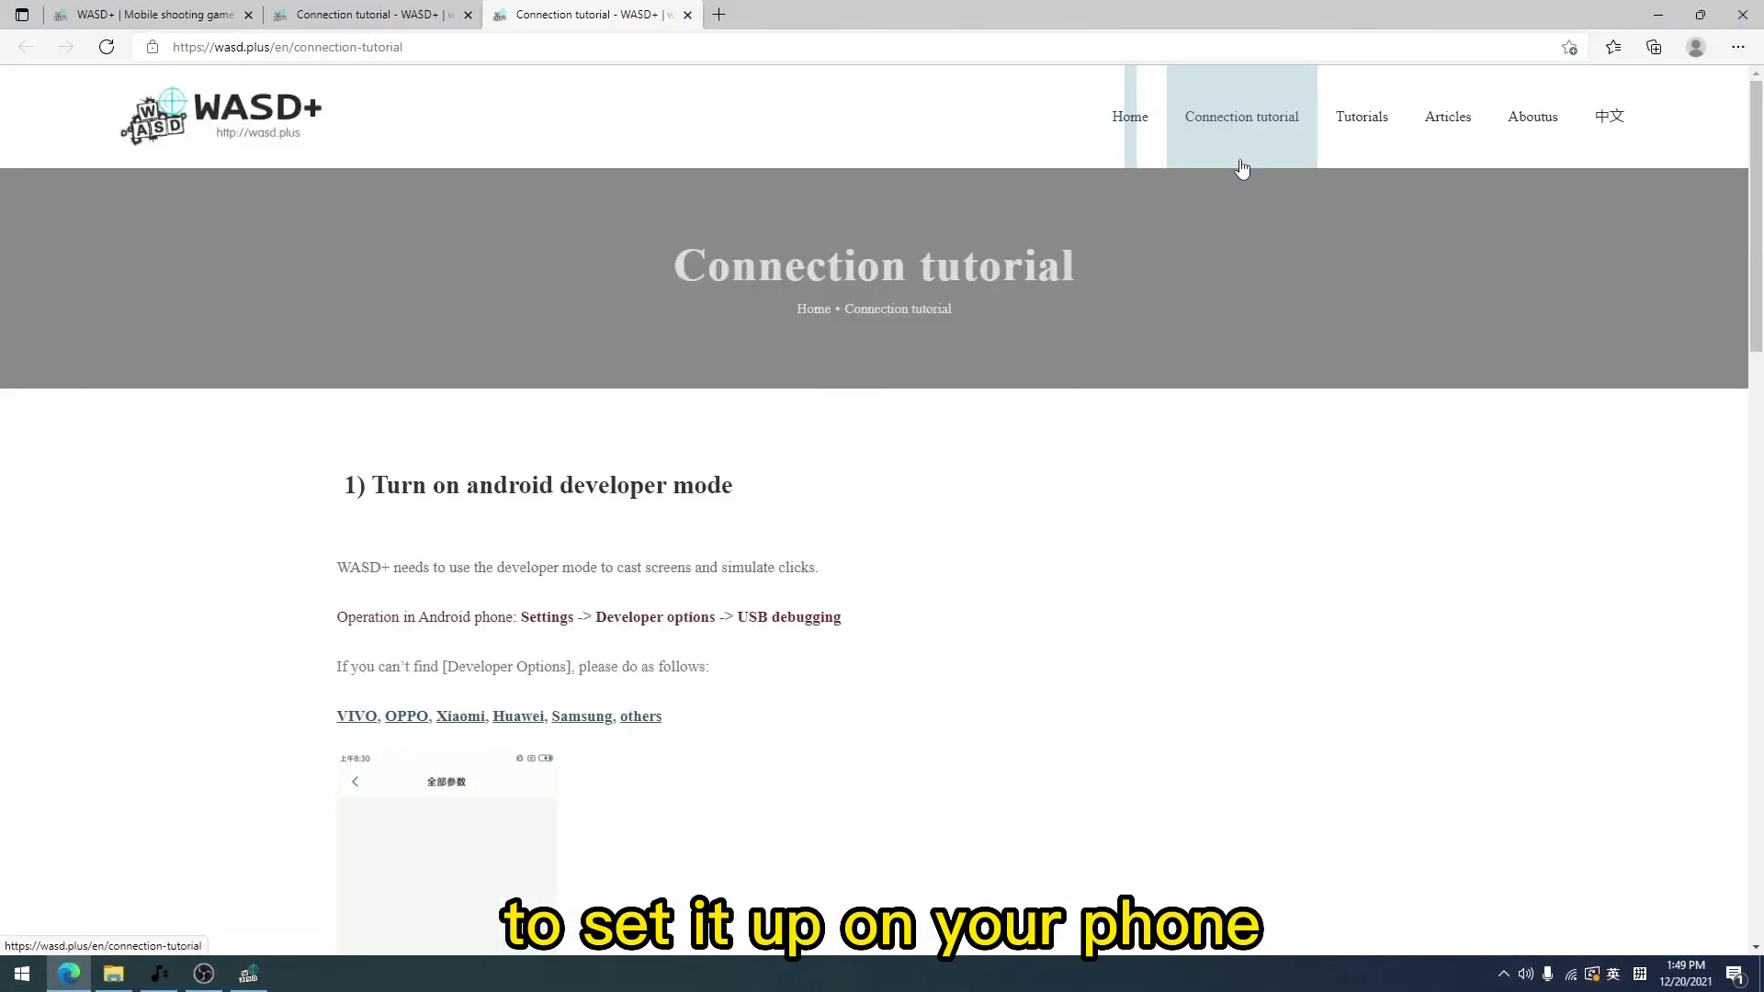
pyautogui.scroll(-3, 1130, 390)
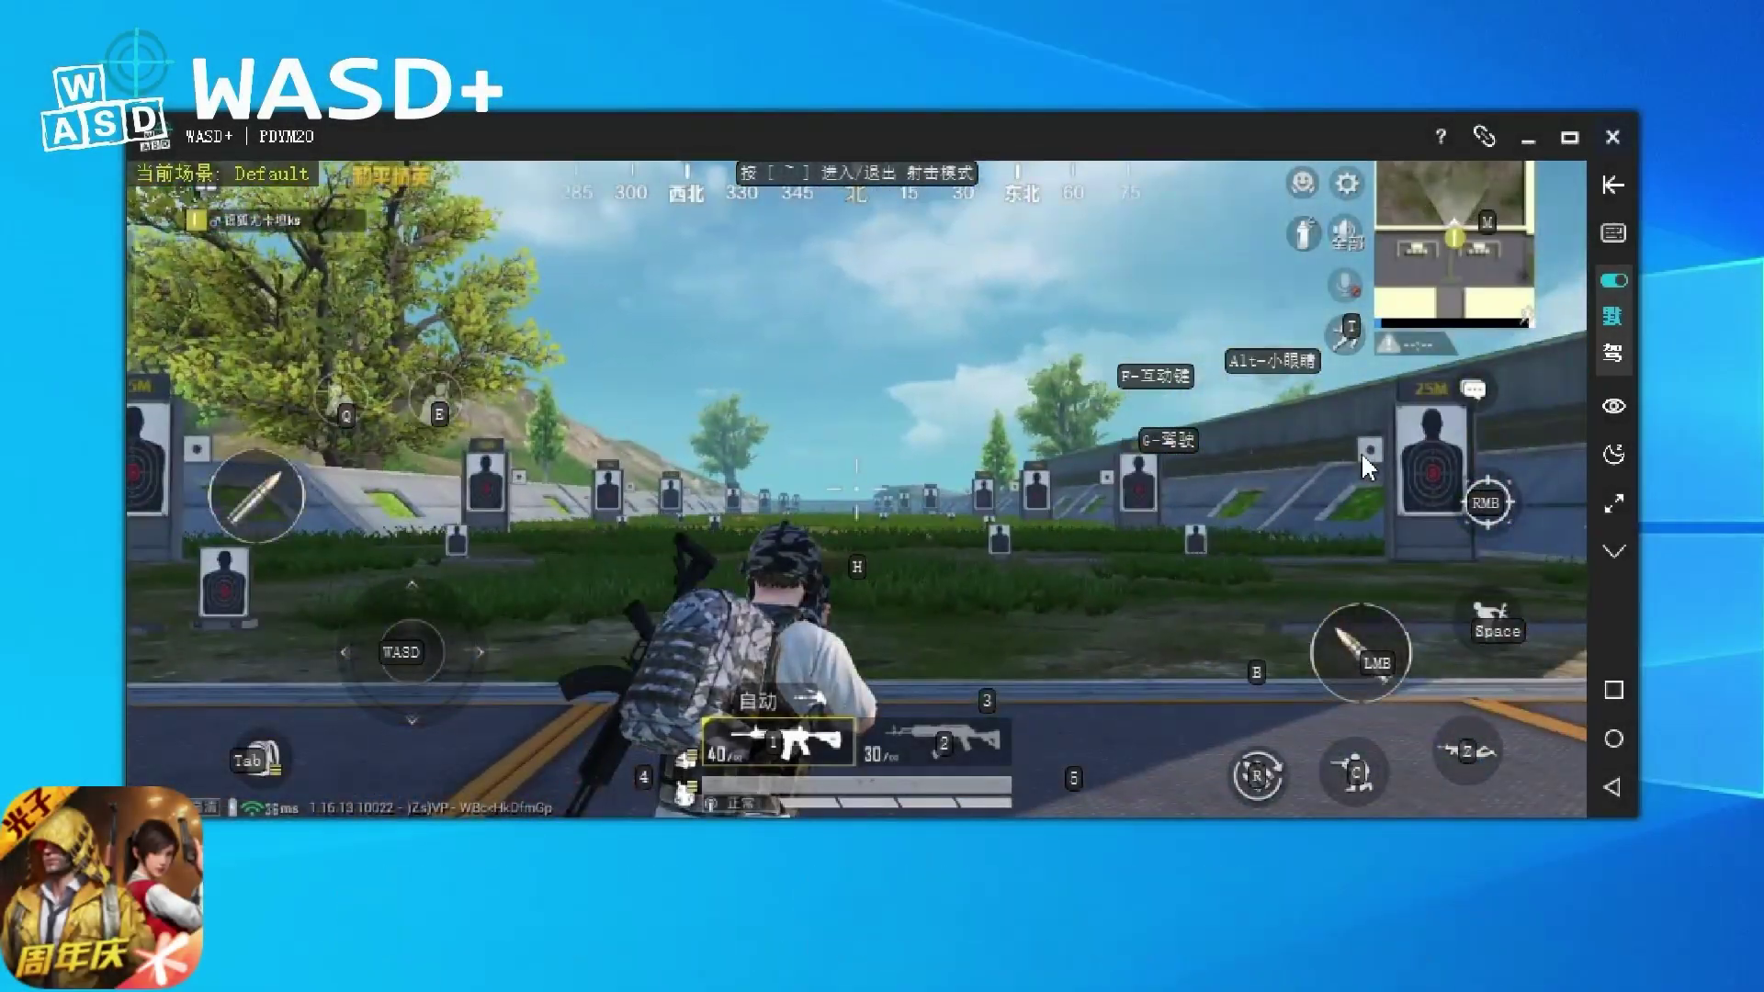
# Toggle shooting mode in the mirrored game's target range.
pyautogui.press('`')
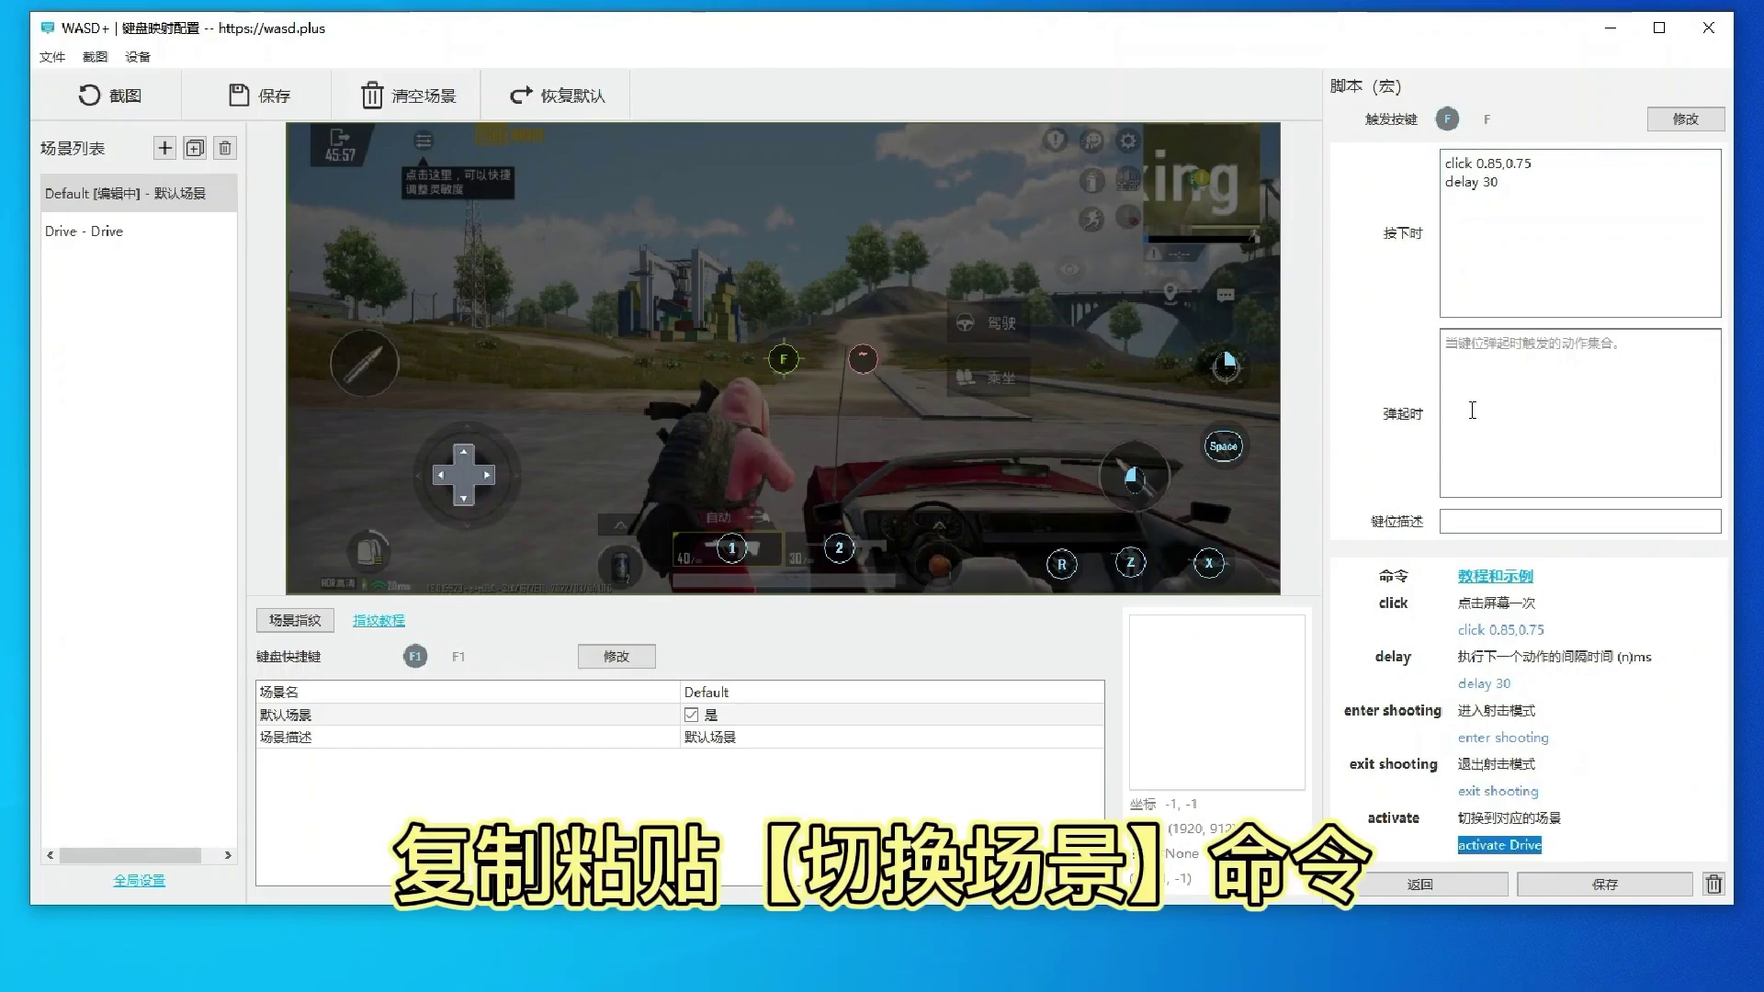
# Save the F script key in the Default scene and move its marker onto the fire button.
pyautogui.click(1604, 886)
pyautogui.moveTo(782, 358); pyautogui.dragTo(1136, 484)
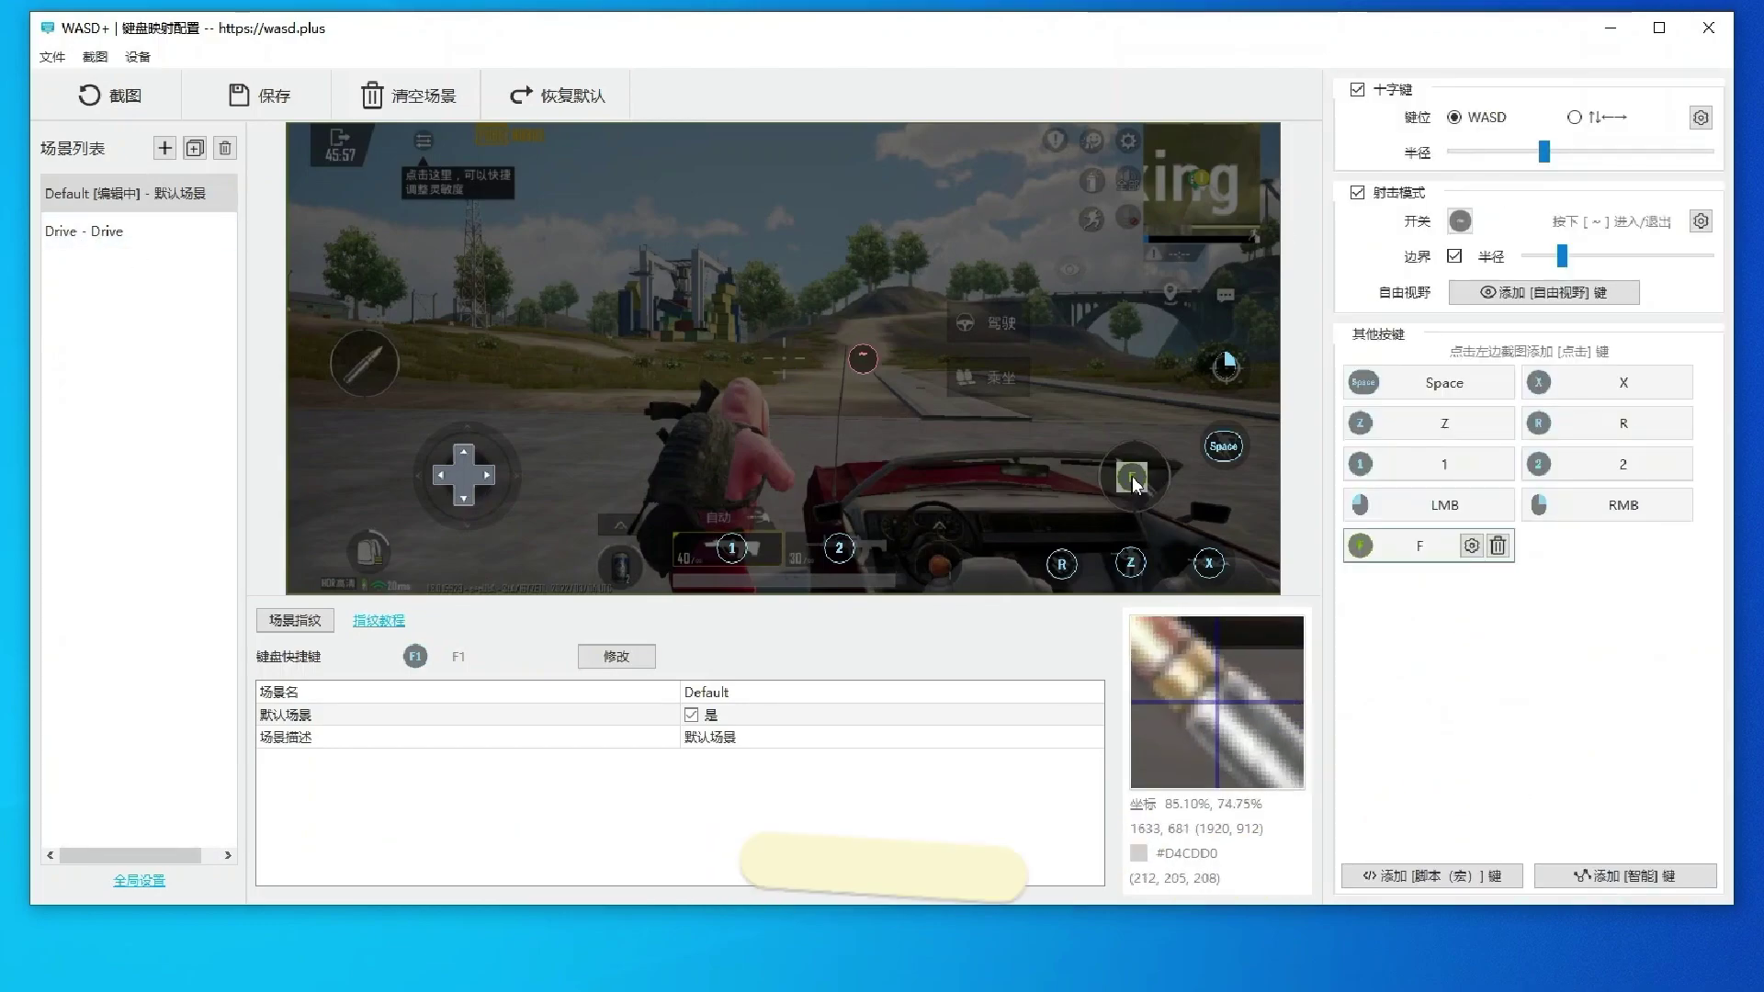